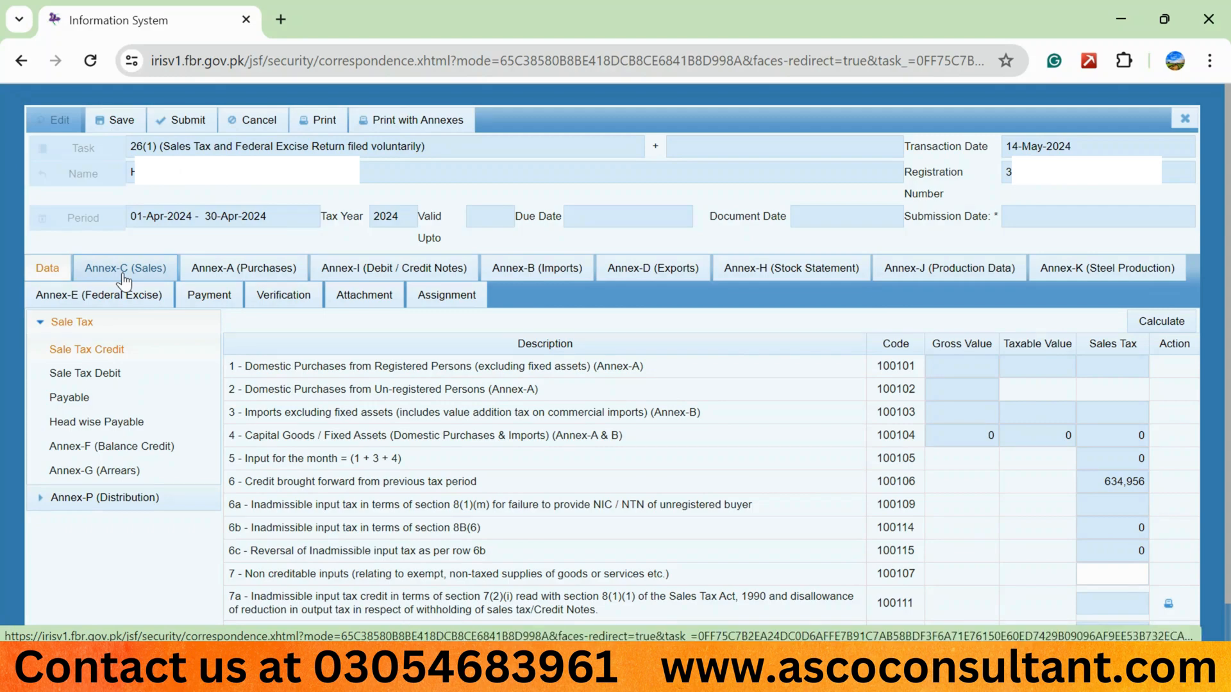
# Load the sales and debit note invoices into Annex-C (Sales) and review the loaded list.
pyautogui.click(123, 275)
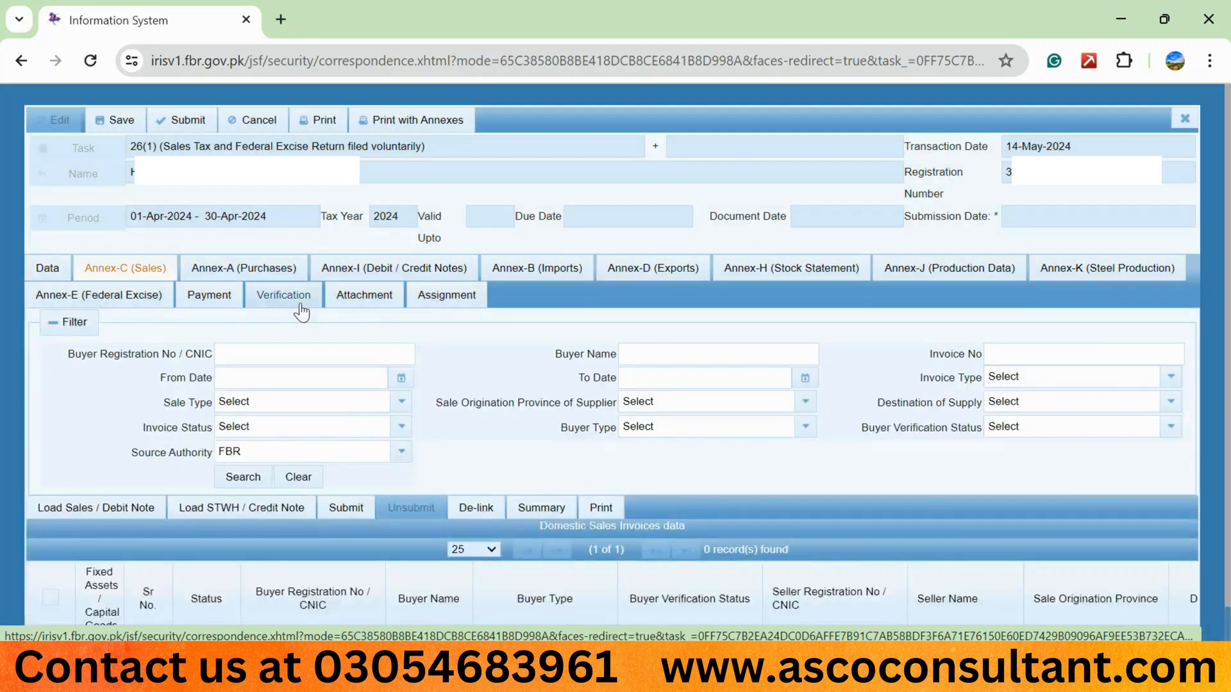
pyautogui.scroll(-1, 125, 482)
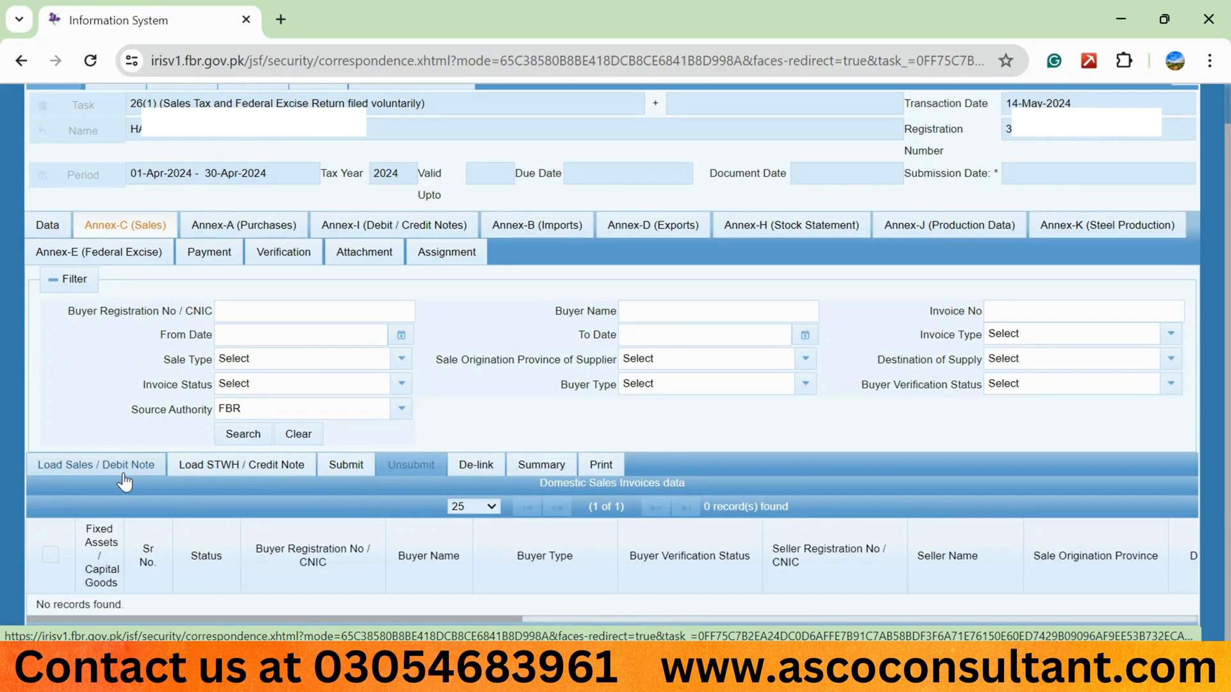
pyautogui.click(123, 473)
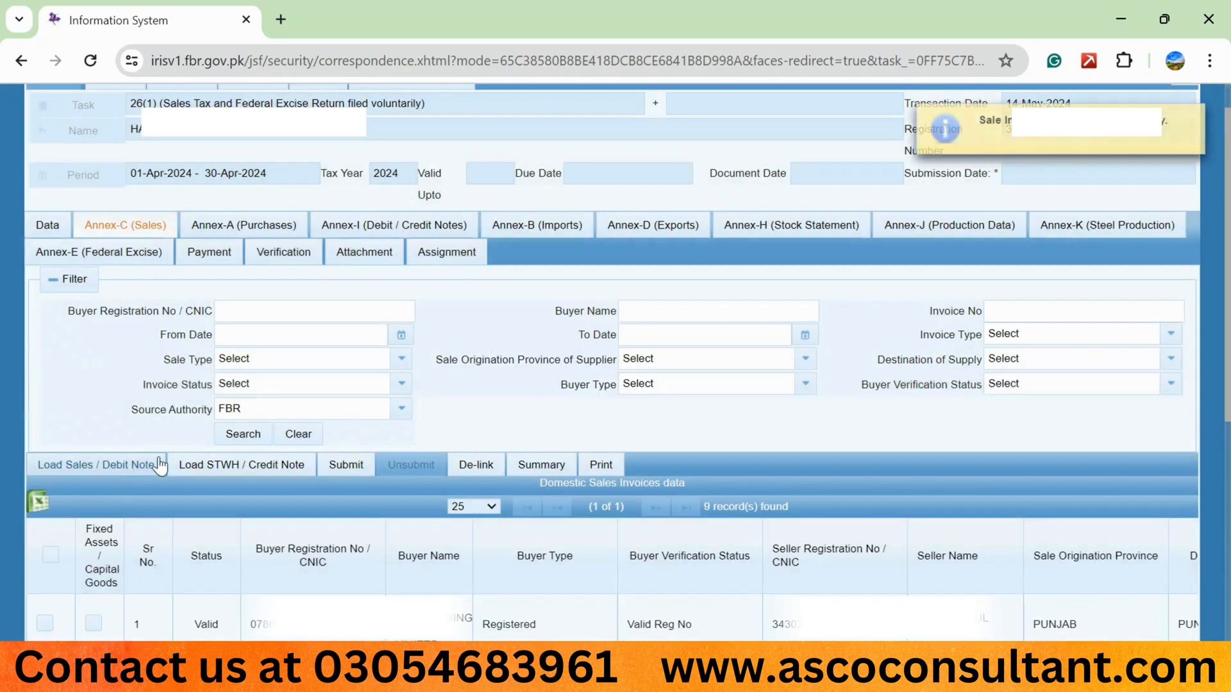
pyautogui.scroll(-6, 501, 391)
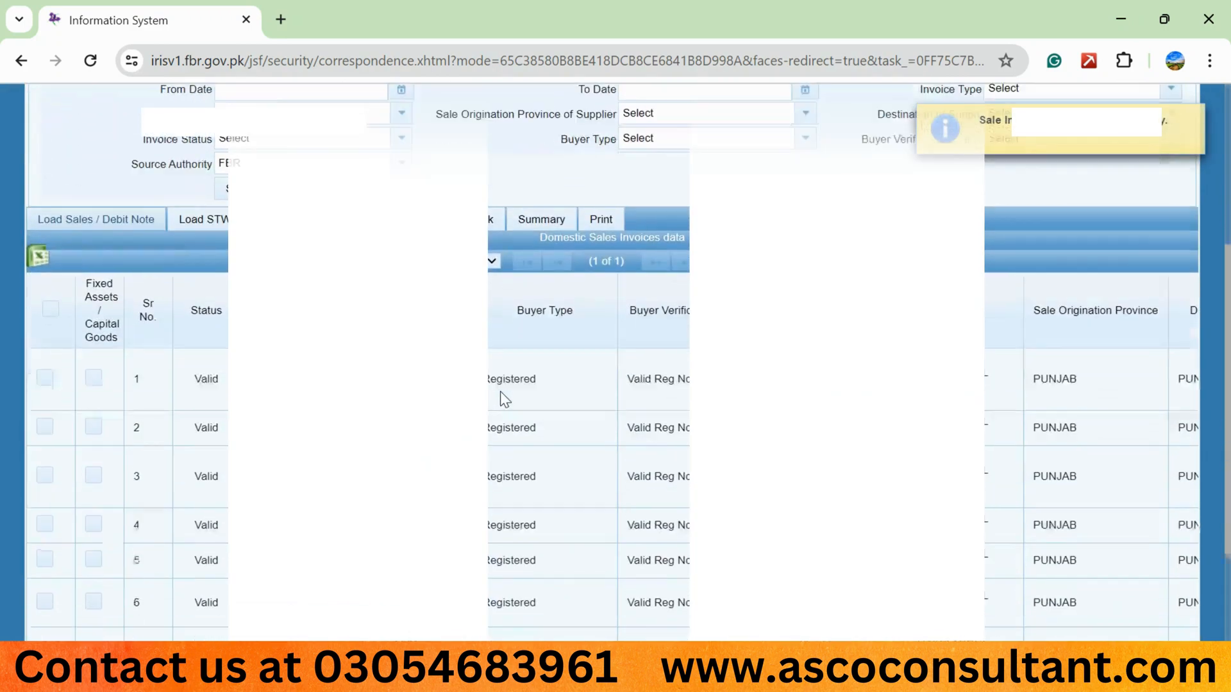
pyautogui.scroll(5, 501, 391)
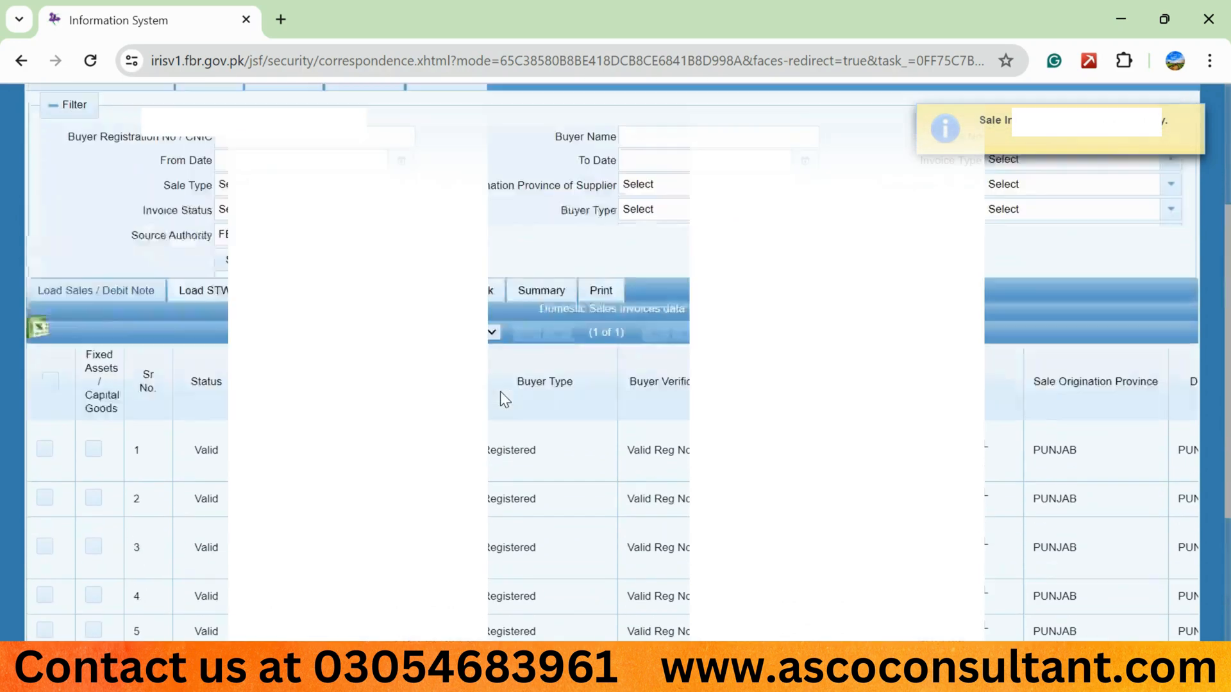
pyautogui.scroll(2, 500, 391)
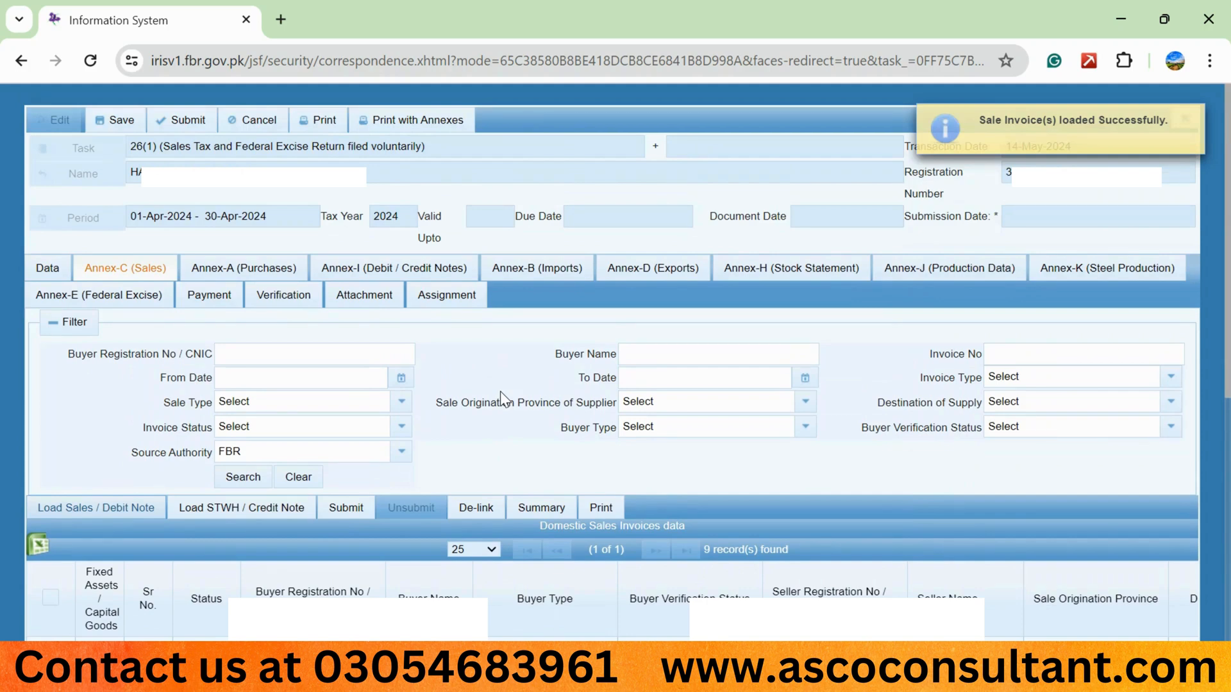
# Open the Sale Tax Debit section of the return data and recalculate it.
pyautogui.click(48, 269)
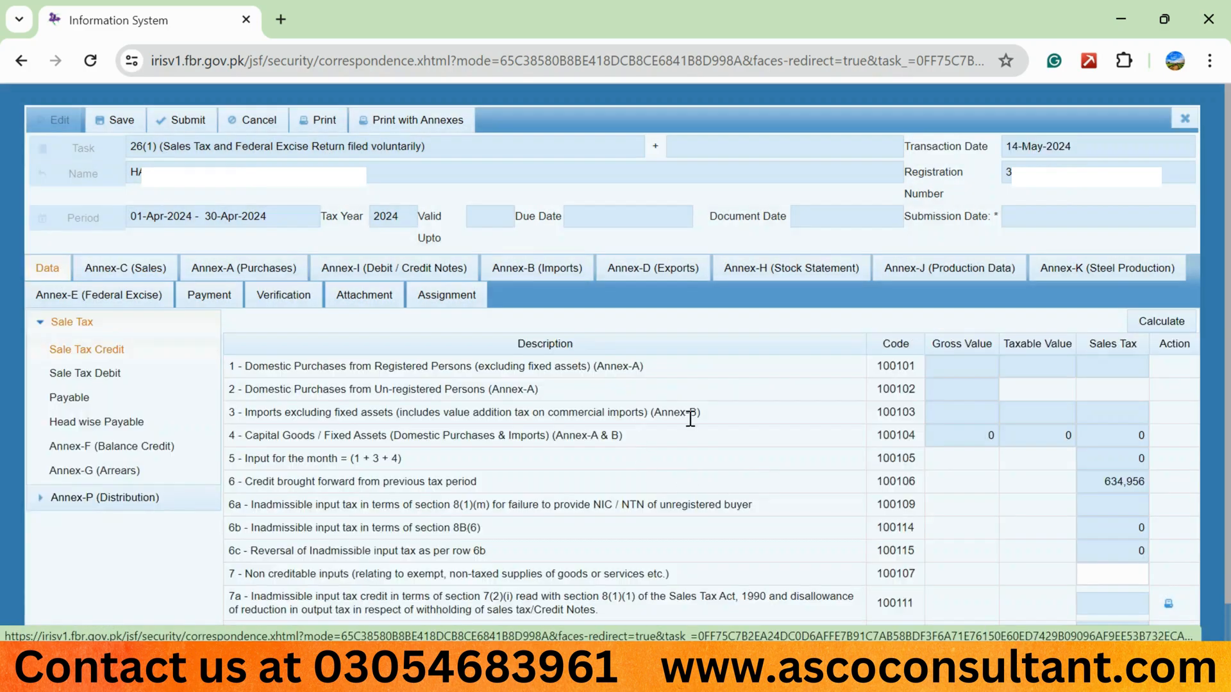
pyautogui.click(125, 375)
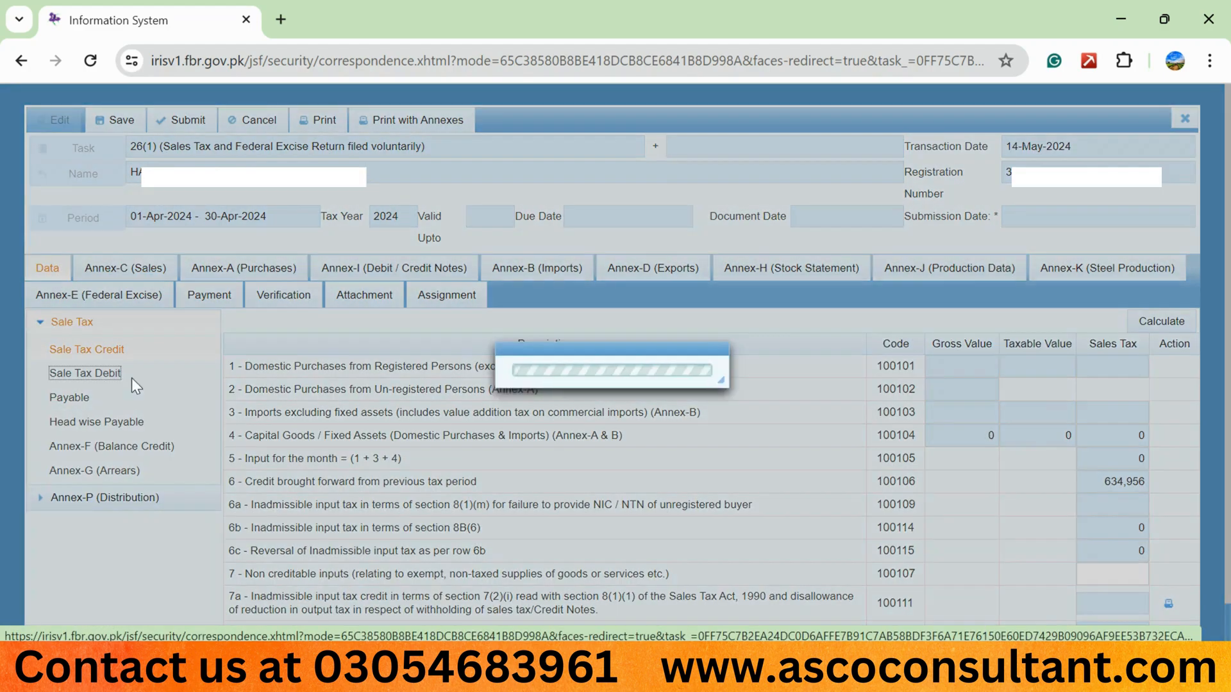
pyautogui.click(1171, 324)
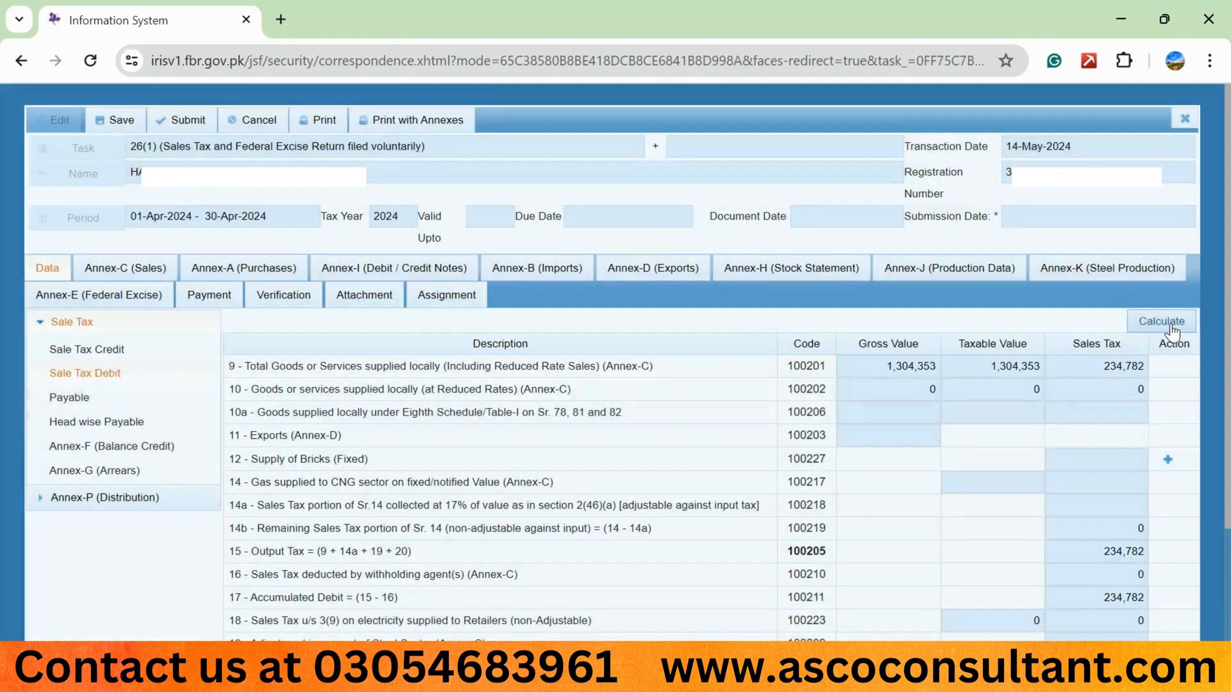
pyautogui.click(1171, 325)
# Load the export GDs into Annex-D (Exports) and dismiss the notification.
pyautogui.click(644, 273)
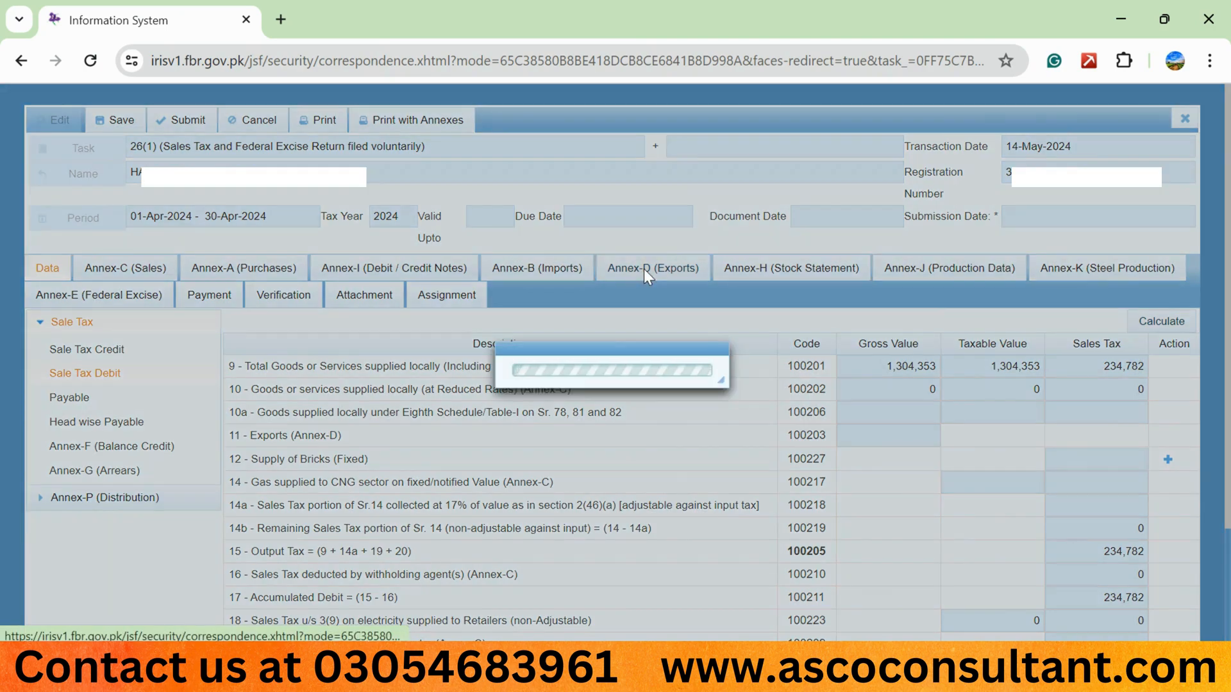
pyautogui.click(64, 464)
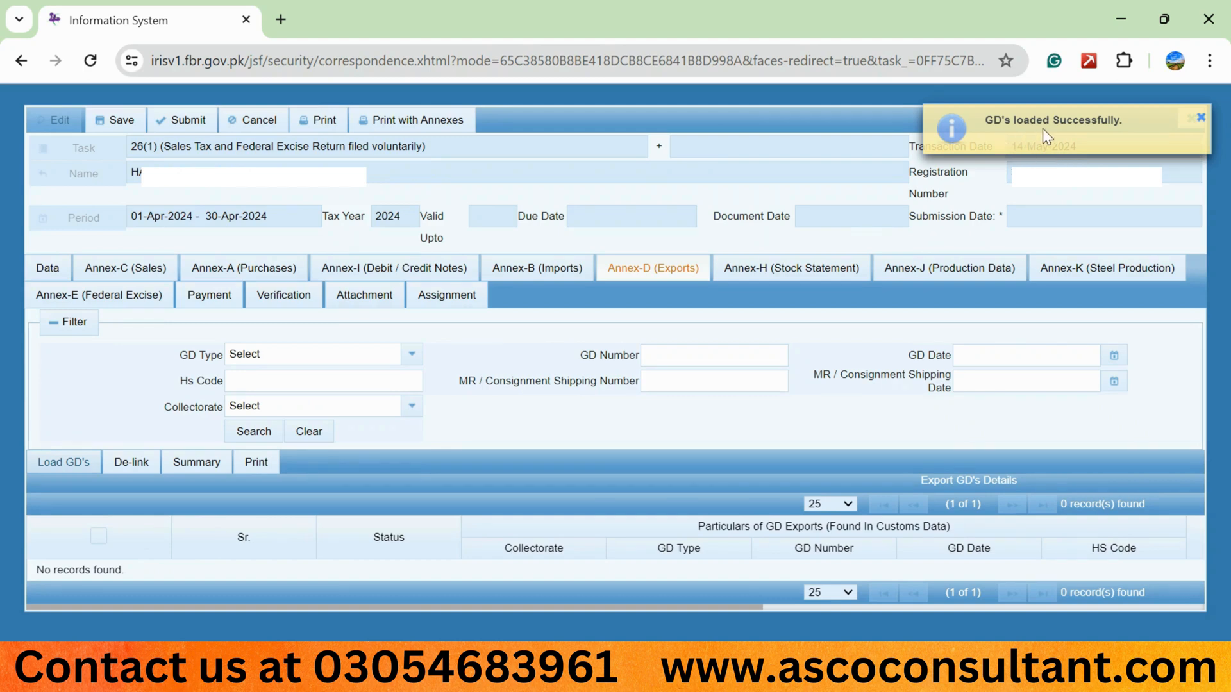
pyautogui.click(1202, 120)
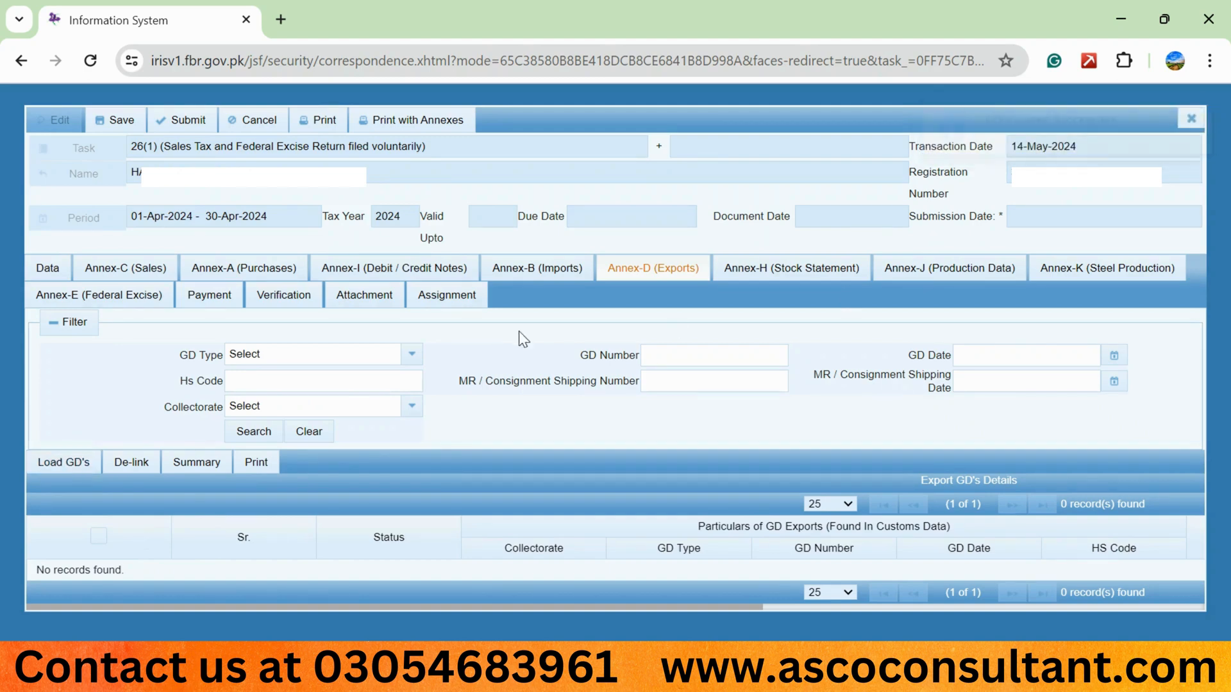
# Compare the return's sale tax debit figures with the Sales Tax Working spreadsheet in Excel.
pyautogui.click(38, 269)
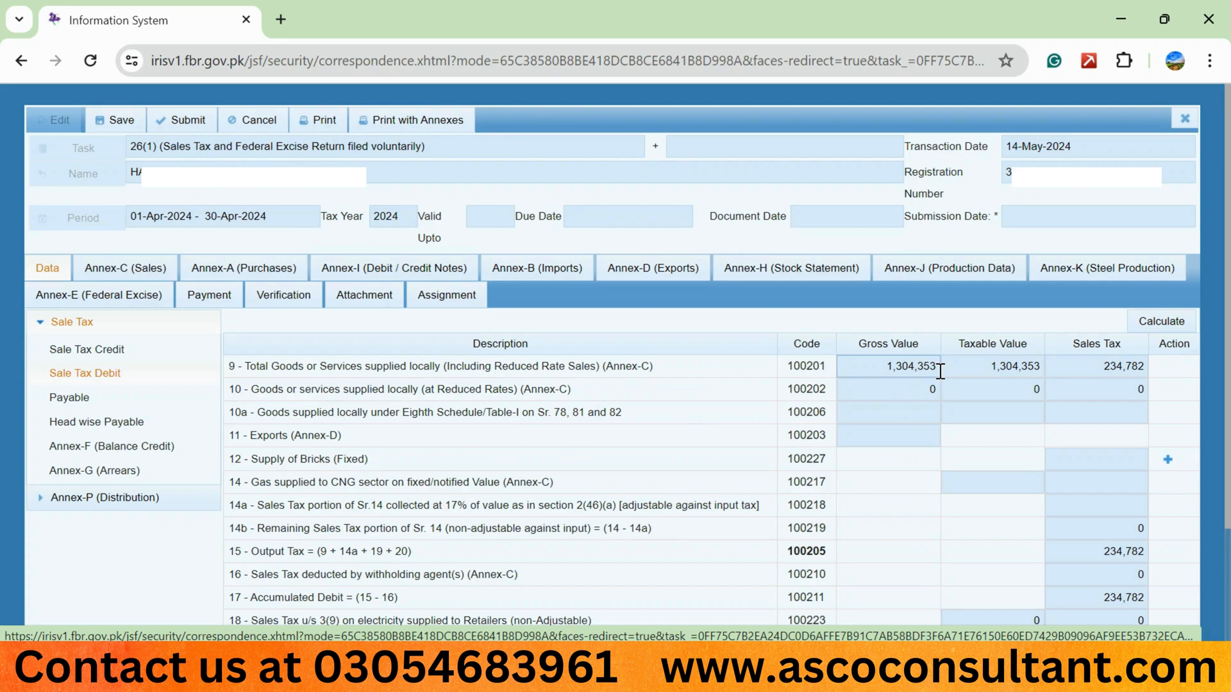
pyautogui.hotkey('alt', 'Tab')
pyautogui.click(523, 330)
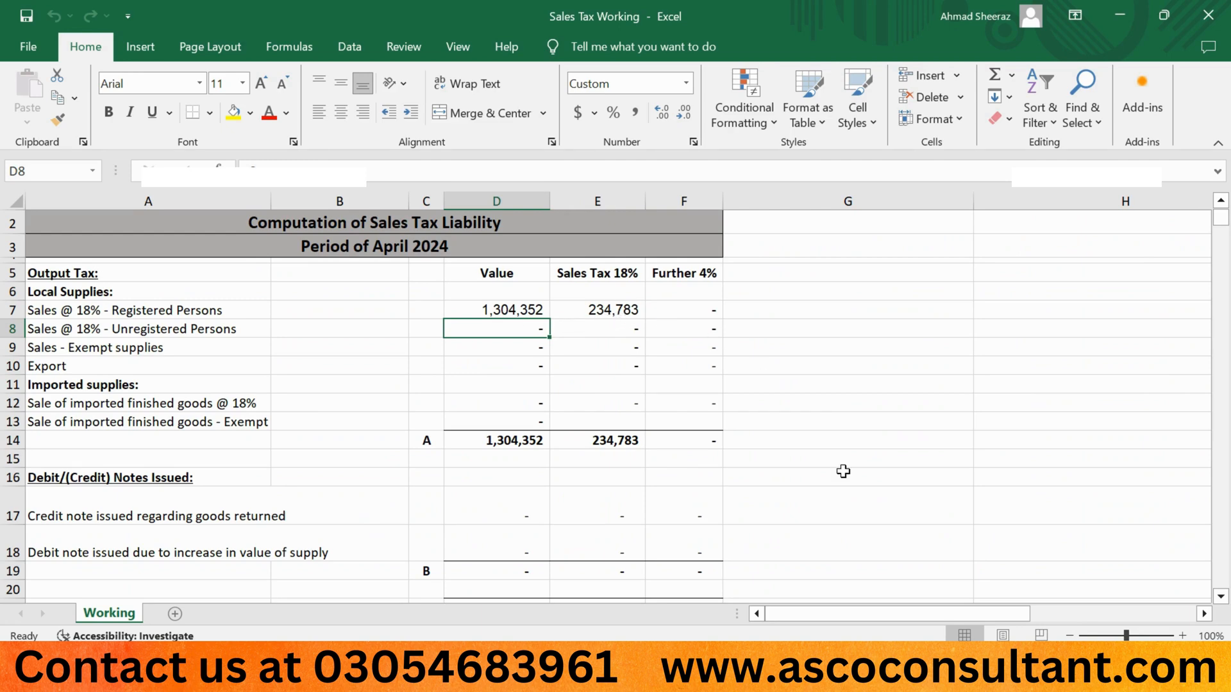
pyautogui.hotkey('alt', 'Tab')
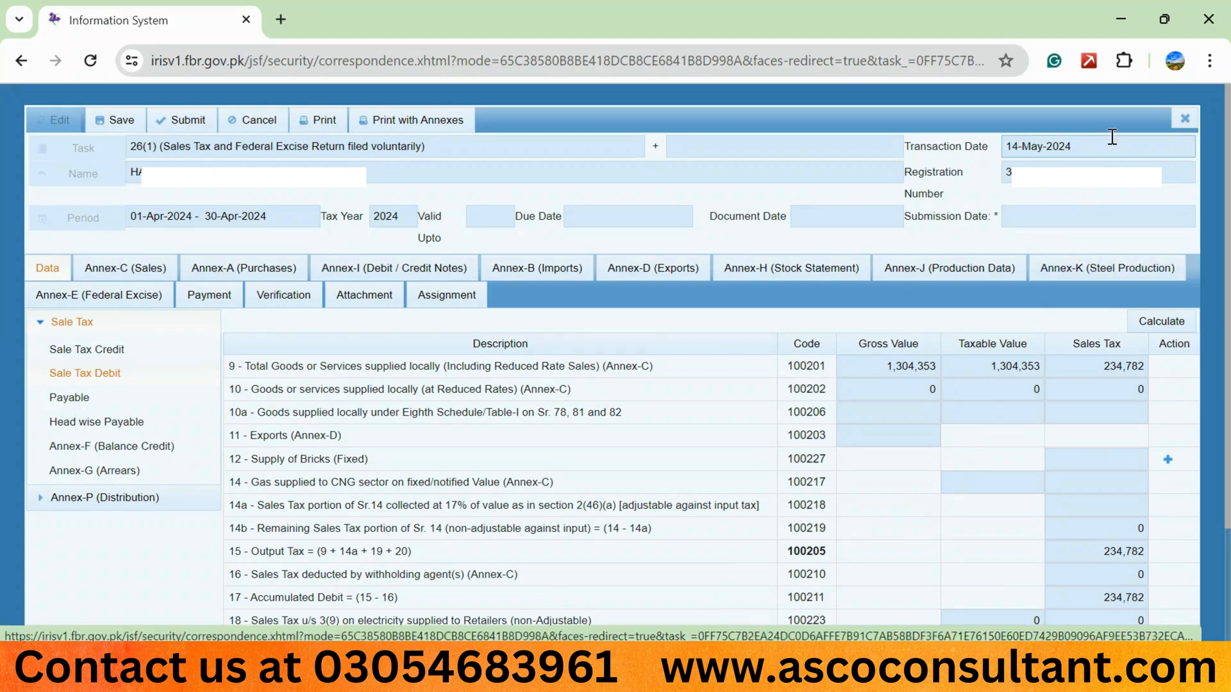
pyautogui.click(1122, 26)
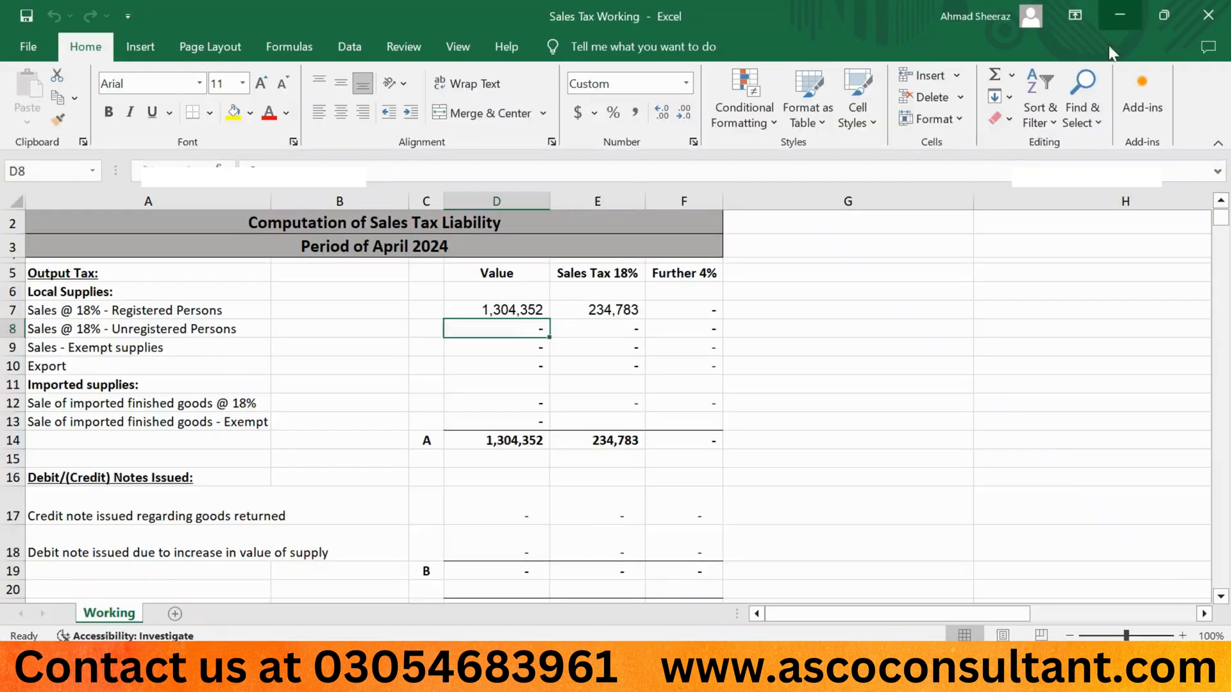
# Set the registered-person sales value in D7 of the working to 1,304,353.
pyautogui.press('Up')
pyautogui.press('F2')
pyautogui.hotkey('shift', 'Left')
pyautogui.hotkey('shift', 'Left')
pyautogui.hotkey('shift', 'Left')
pyautogui.hotkey('shift', 'Left')
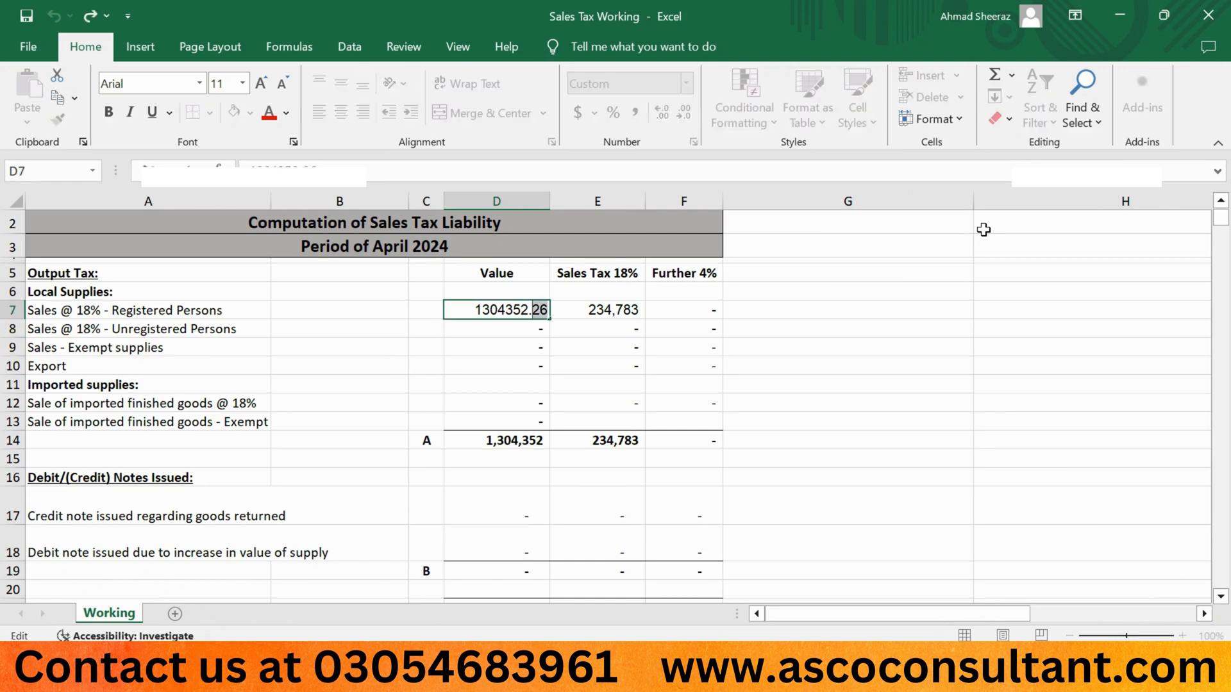
pyautogui.write('3')
pyautogui.press('Return')
pyautogui.press('Up')
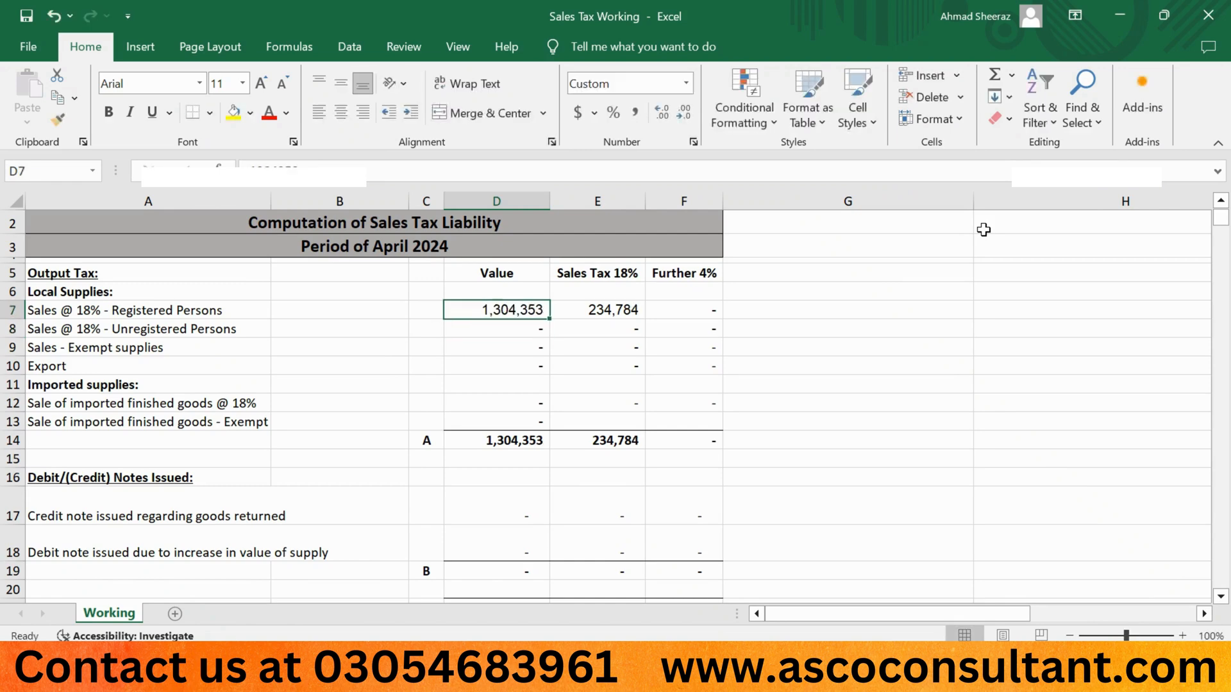
# Enter 234782 as the 18% sales tax in E7.
pyautogui.press('Right')
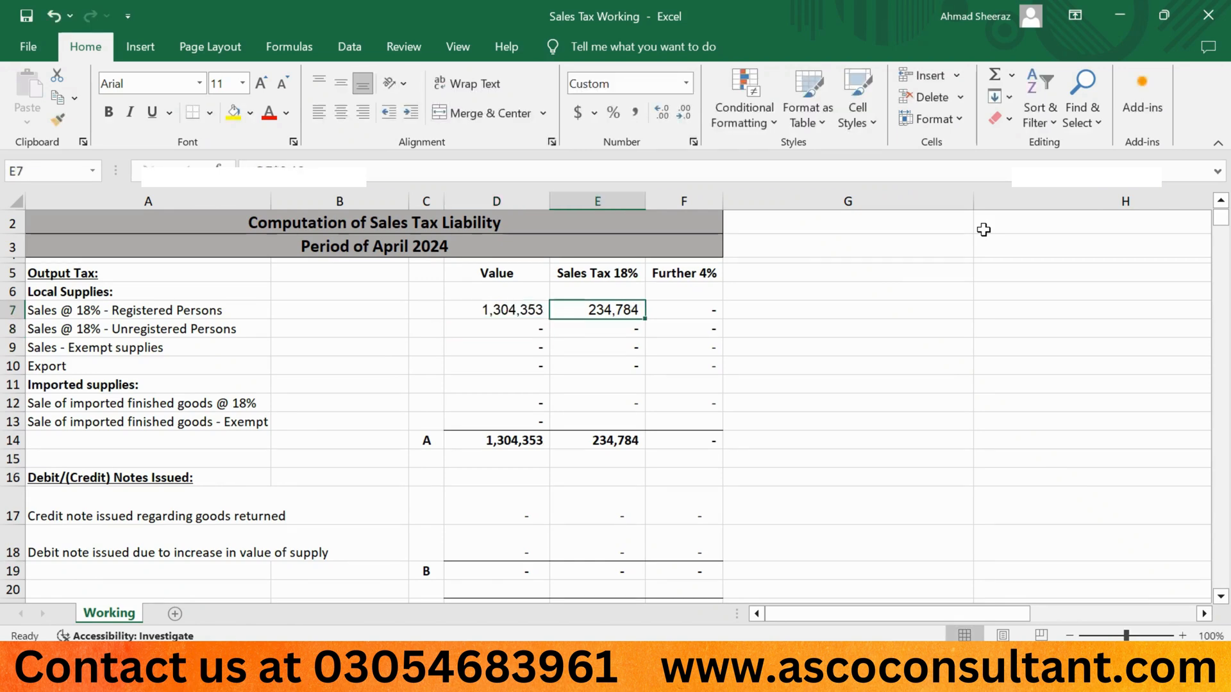
pyautogui.write('234,7')
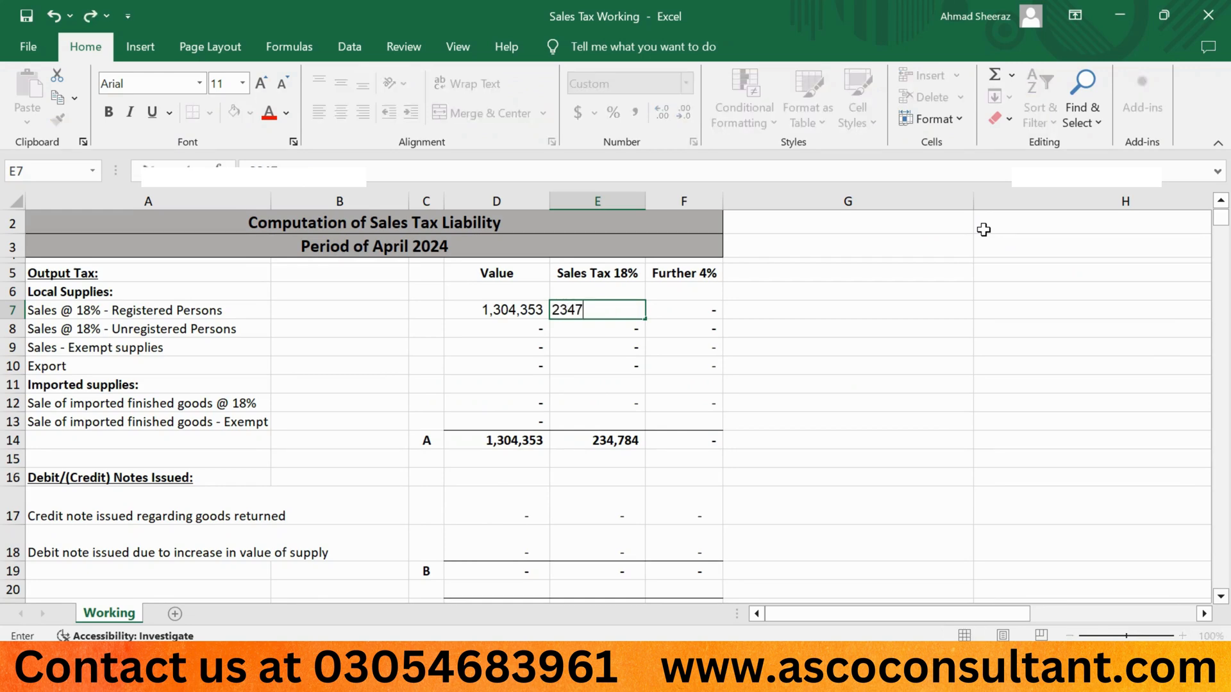
pyautogui.write('82')
# Examine the output tax totals and input tax rows of the working.
pyautogui.click(815, 375)
pyautogui.press('Left')
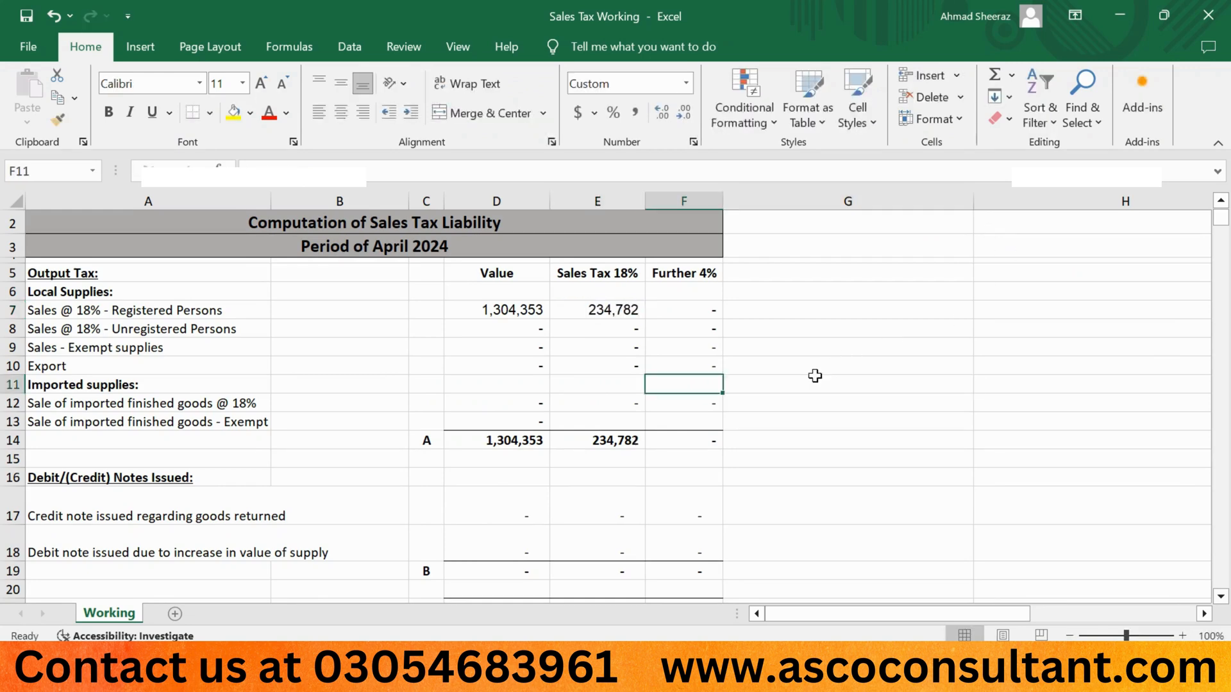
pyautogui.press('Left')
pyautogui.press('Down')
pyautogui.press('Down')
pyautogui.press('Down')
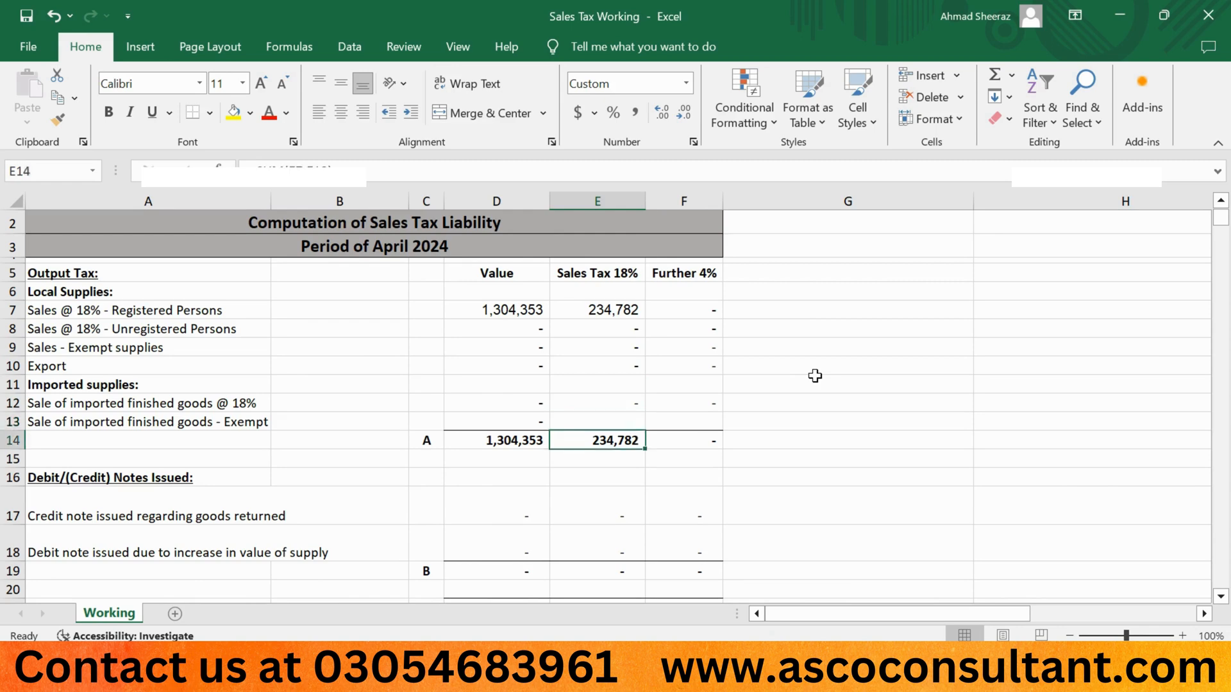
pyautogui.press('Down')
pyautogui.press('Down')
pyautogui.press('Down')
pyautogui.press('Down')
pyautogui.press('Down')
pyautogui.press('Down')
pyautogui.press('Down')
pyautogui.press('Down')
pyautogui.press('Down')
pyautogui.press('Down')
pyautogui.press('Down')
pyautogui.press('Down')
pyautogui.press('Down')
pyautogui.press('Down')
pyautogui.press('Down')
pyautogui.press('Left')
pyautogui.press('Up')
pyautogui.press('Up')
pyautogui.press('Up')
pyautogui.press('Up')
pyautogui.press('Up')
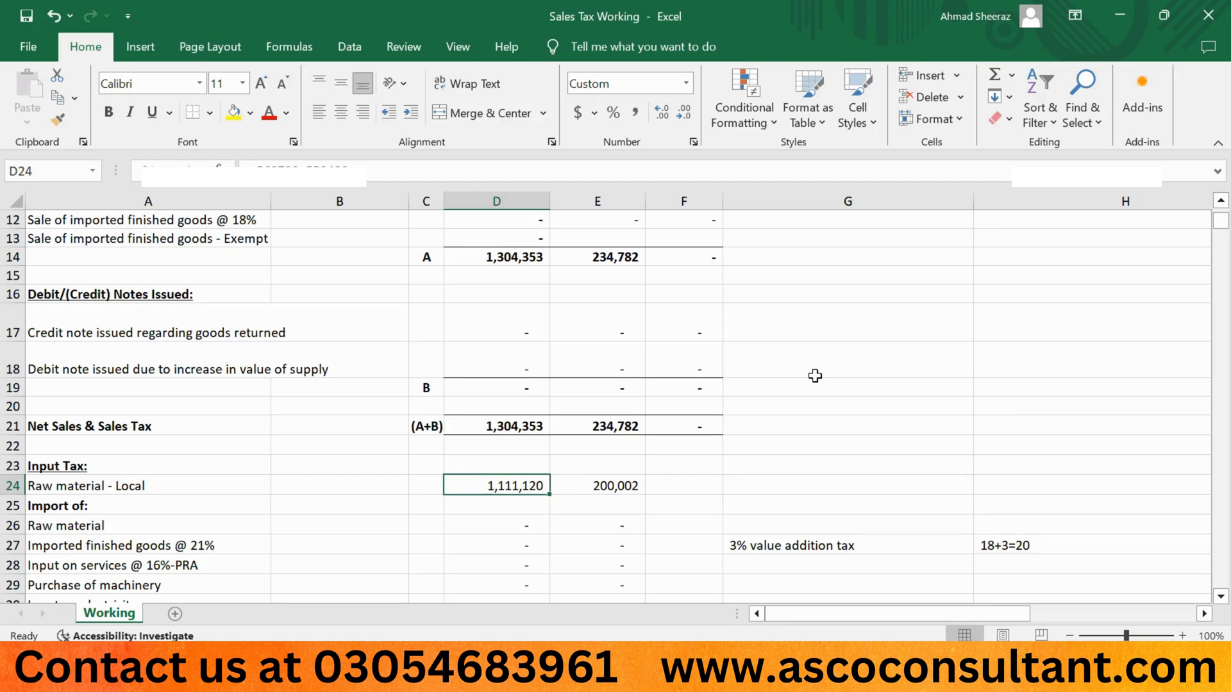
# Search provincial purchase invoices from Annex-A (Purchases) and close the search dialog.
pyautogui.click(777, 673)
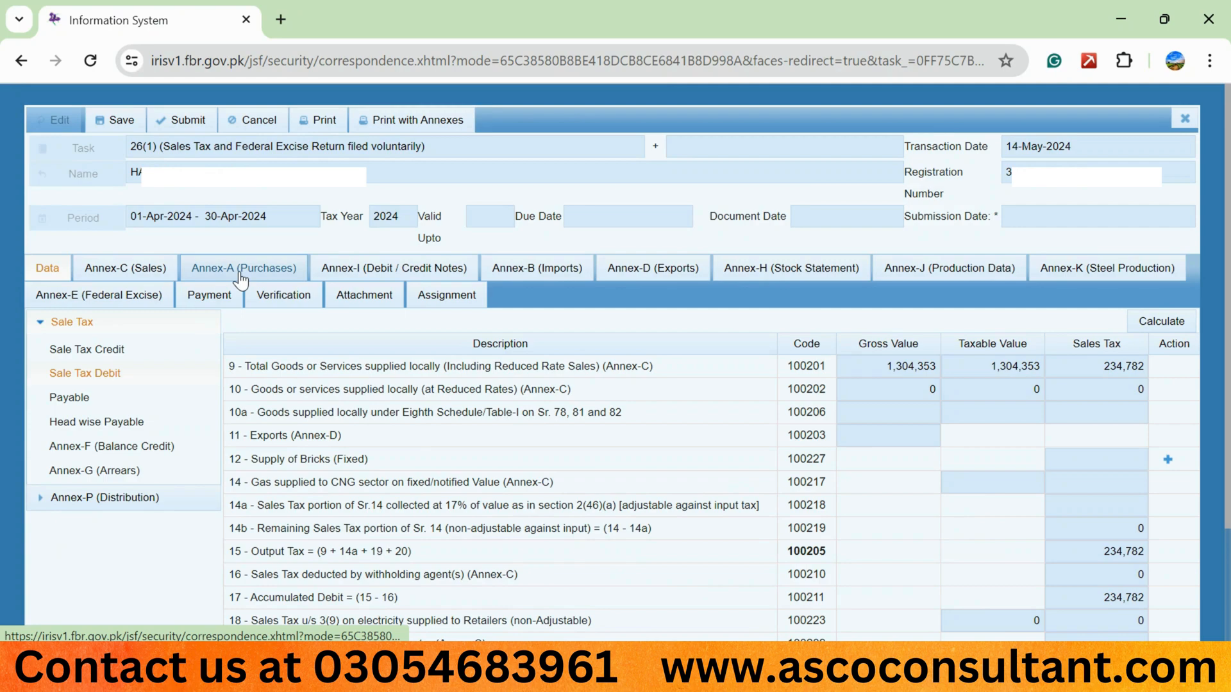
pyautogui.click(240, 272)
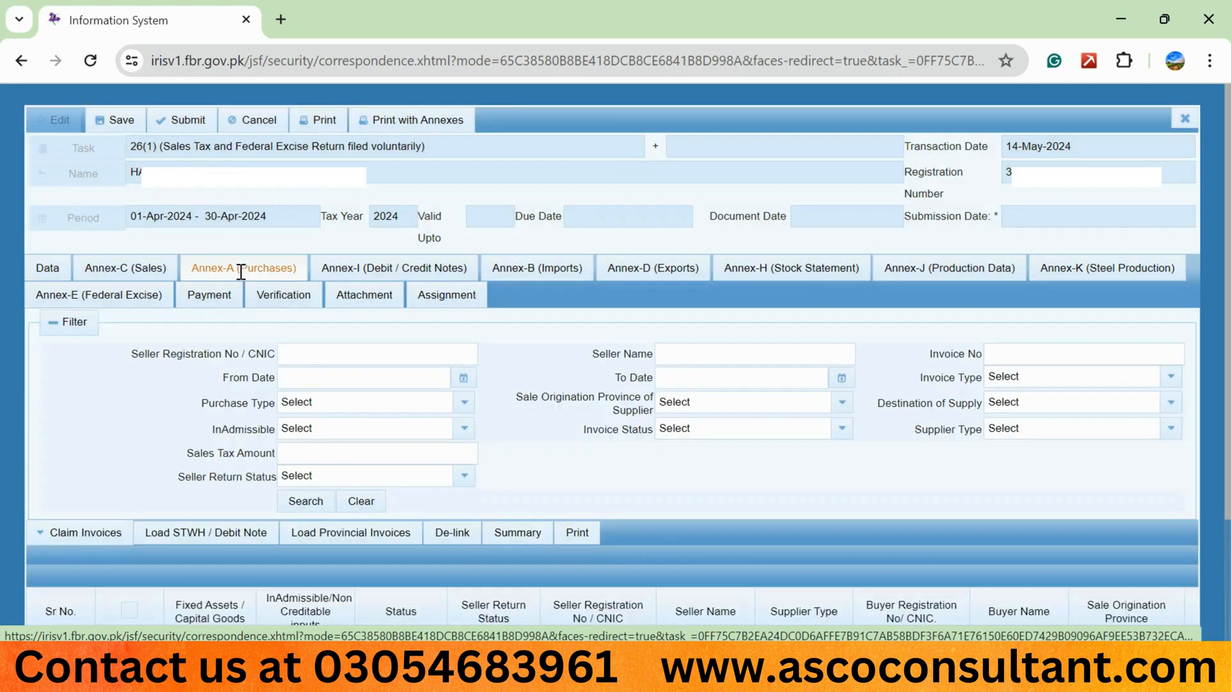
pyautogui.scroll(-2, 224, 430)
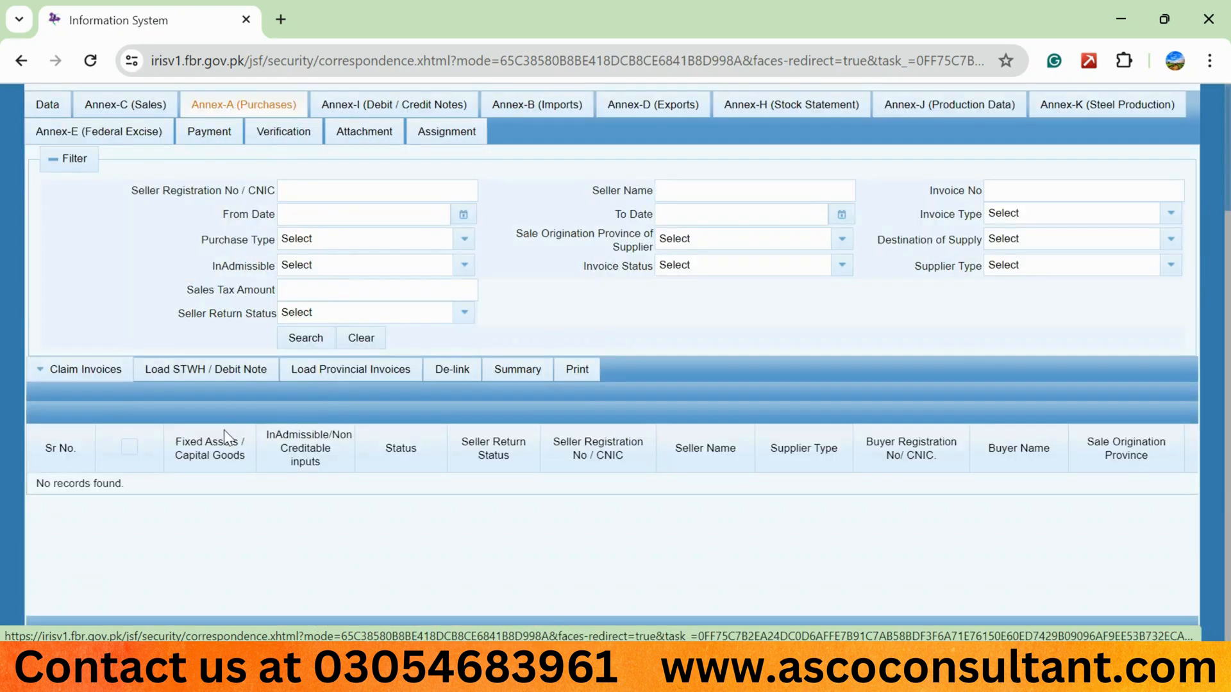
pyautogui.click(330, 377)
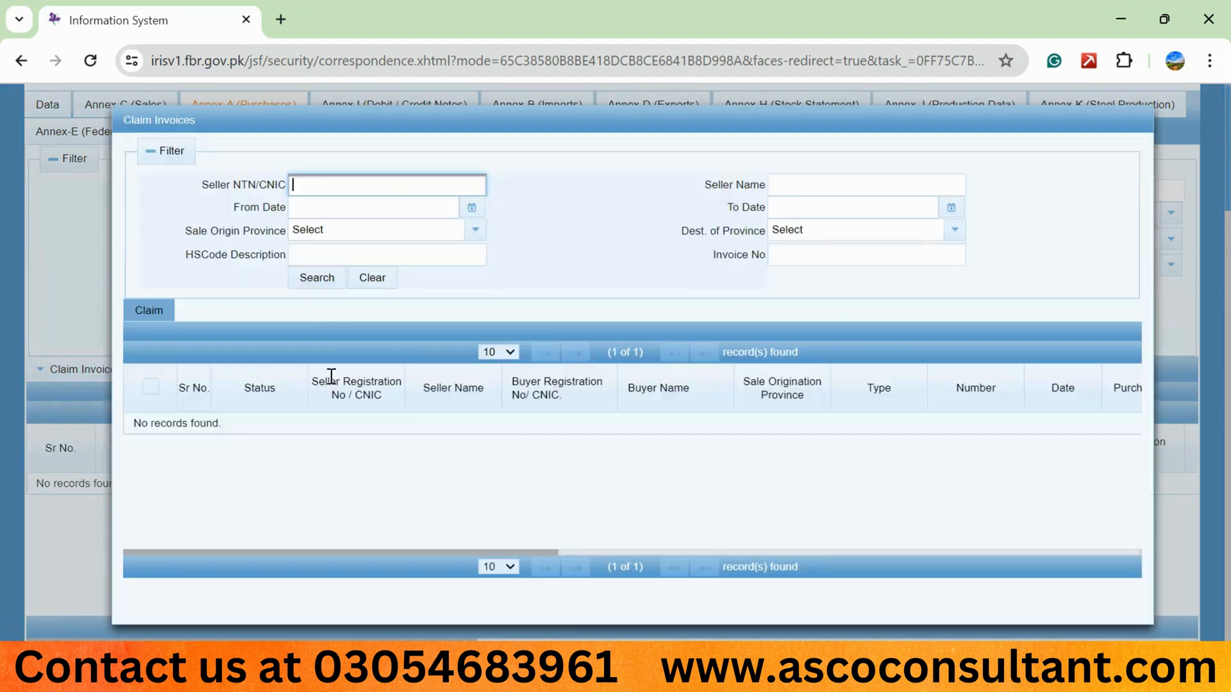
pyautogui.click(317, 282)
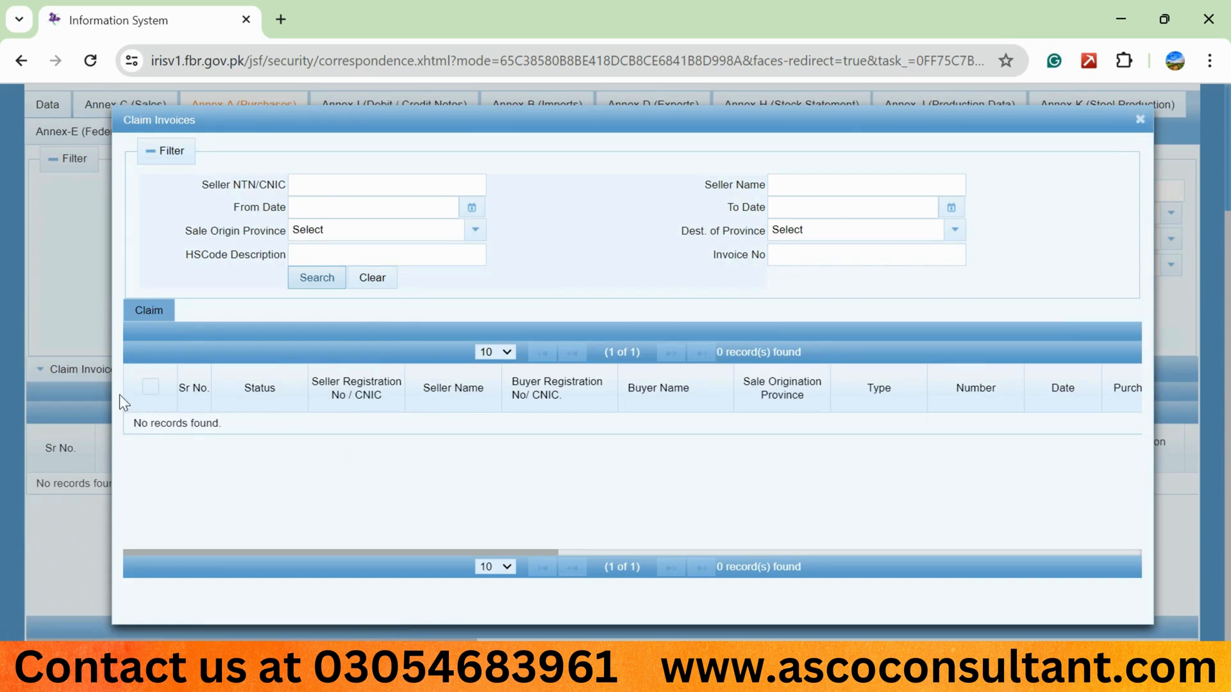
pyautogui.click(1142, 120)
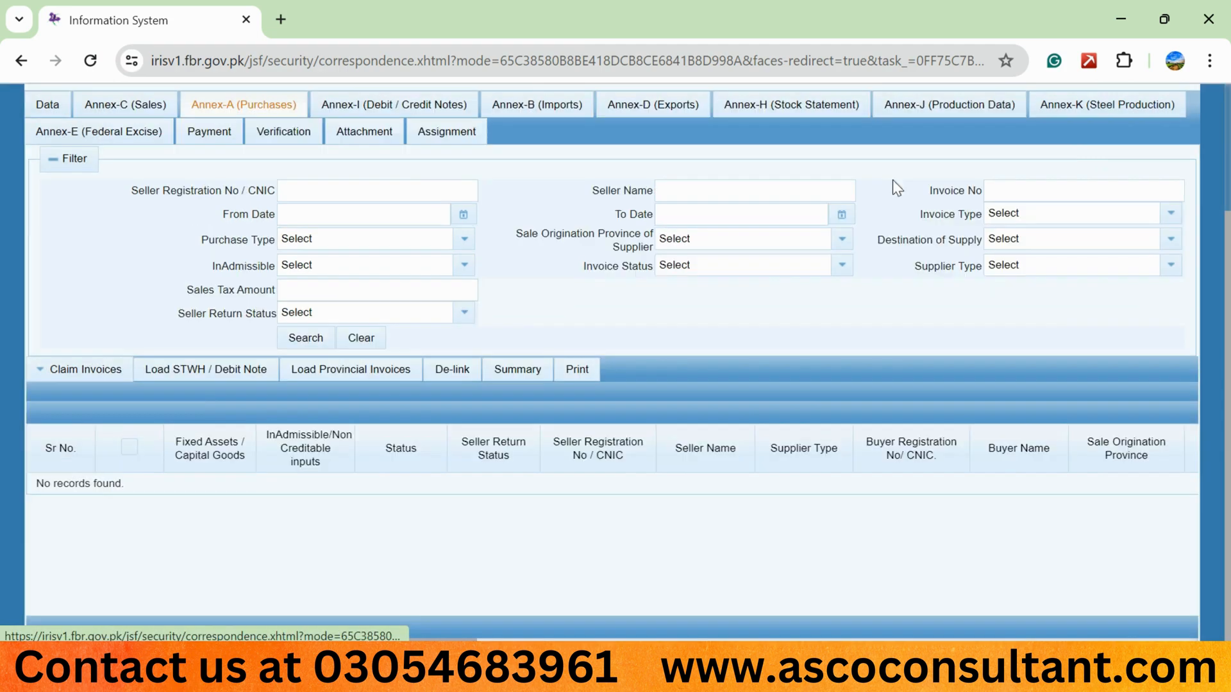
# Open the Claim in FBR dialog under Claim Invoices and search the FBR purchase invoices.
pyautogui.click(46, 379)
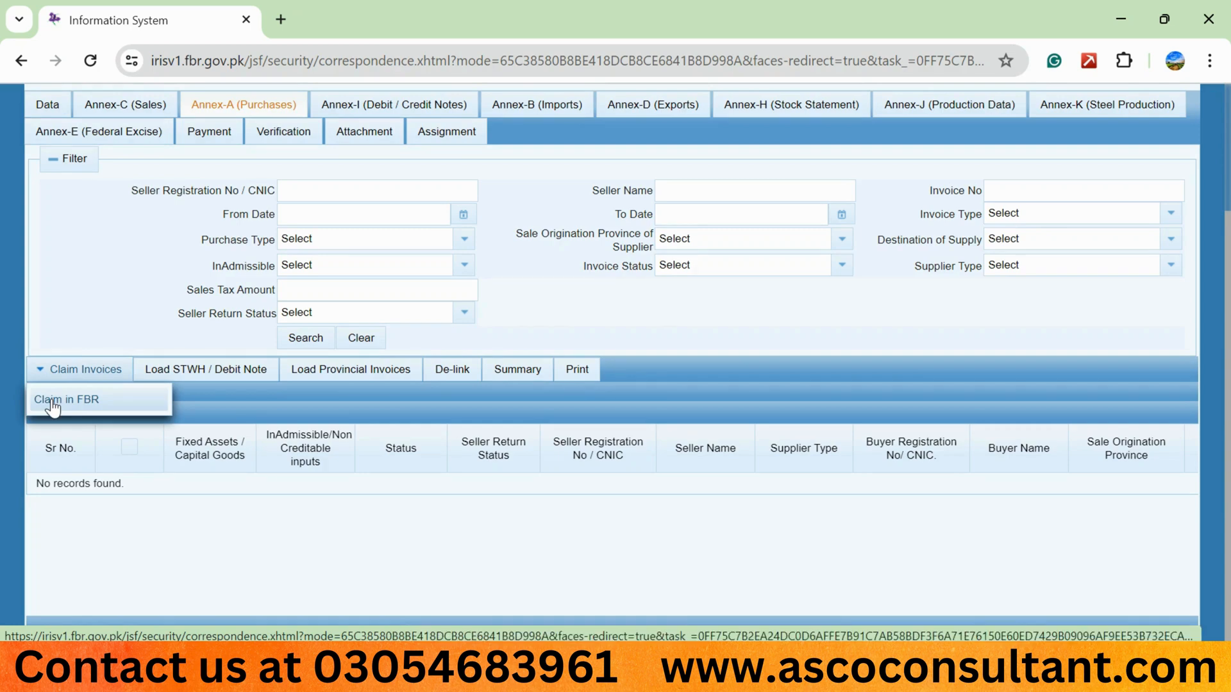
pyautogui.click(51, 401)
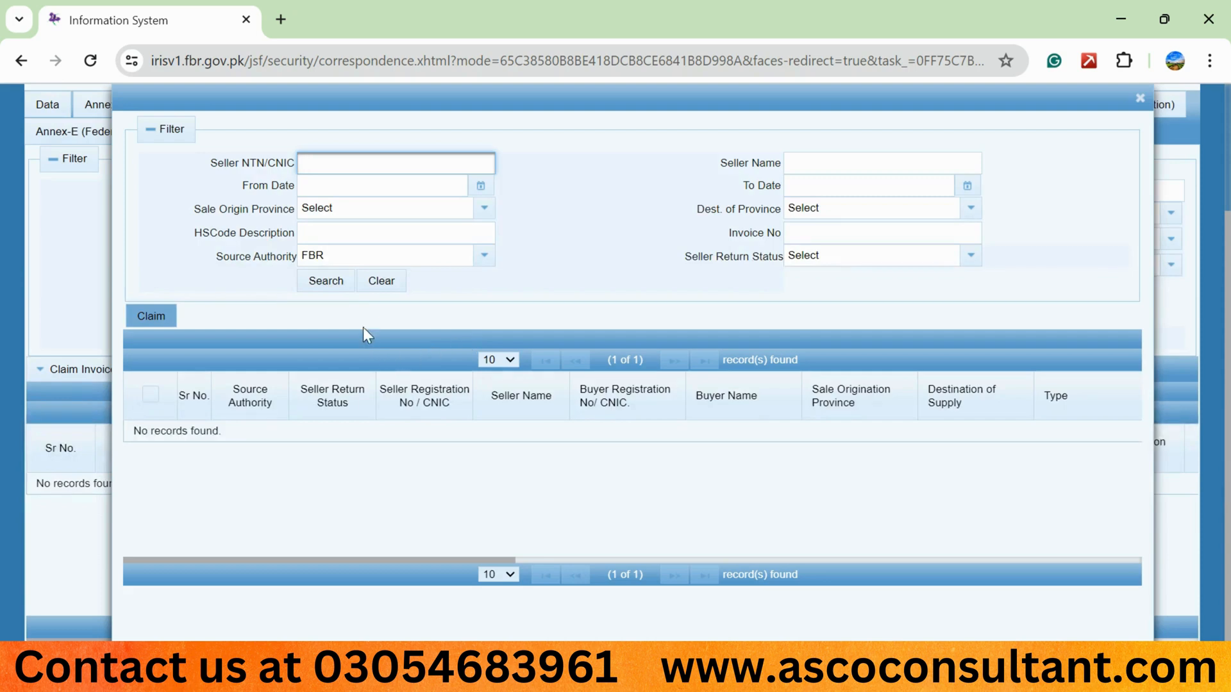
pyautogui.click(334, 286)
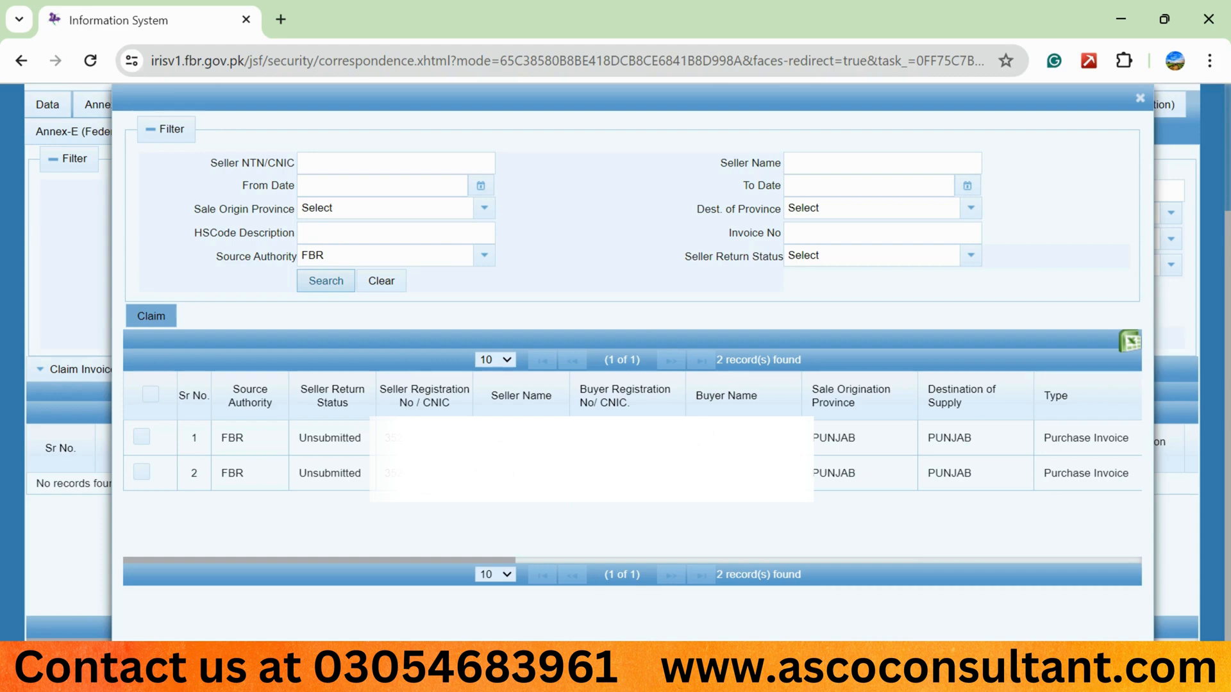
# Select both listed purchase invoices and claim them.
pyautogui.click(152, 395)
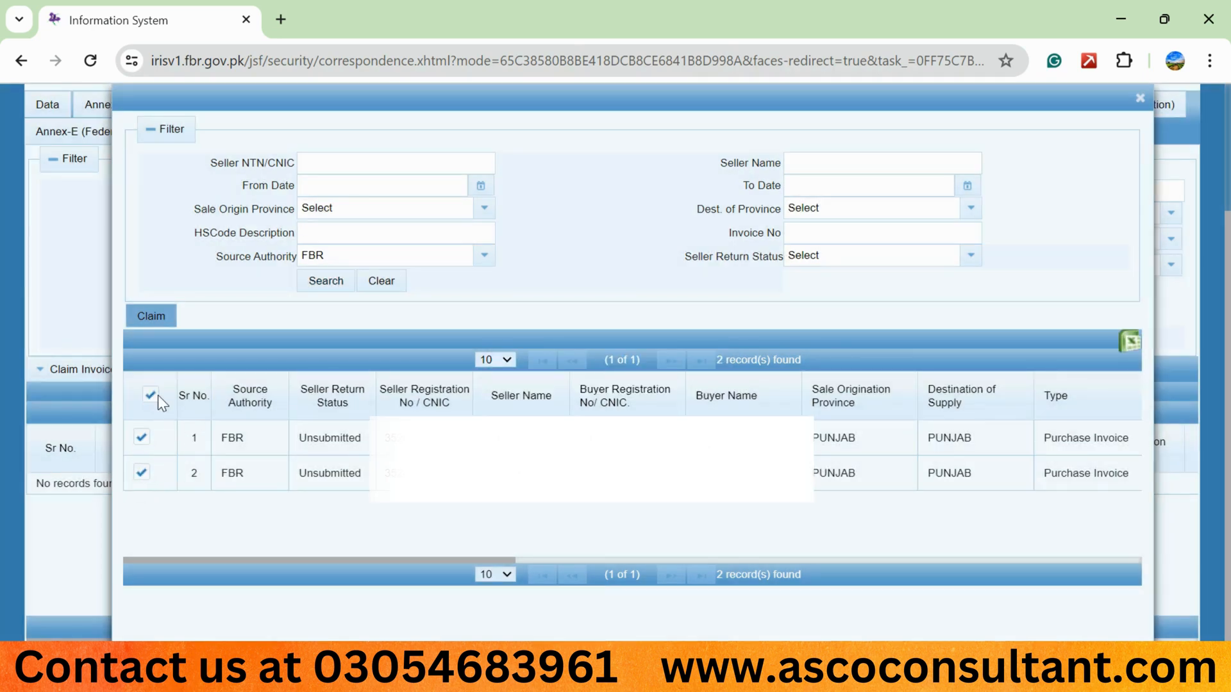
pyautogui.click(155, 392)
pyautogui.click(141, 438)
pyautogui.click(142, 472)
pyautogui.click(149, 302)
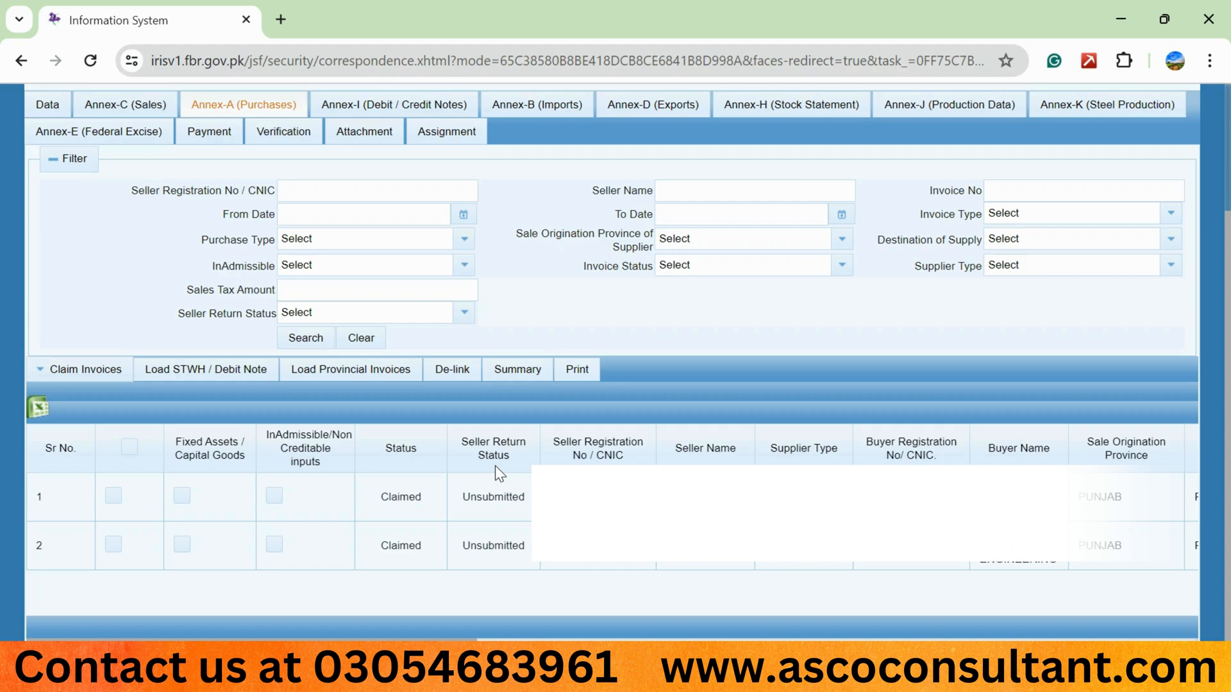
# Open the Sale Tax Credit section of the return's Data and recalculate it.
pyautogui.click(46, 109)
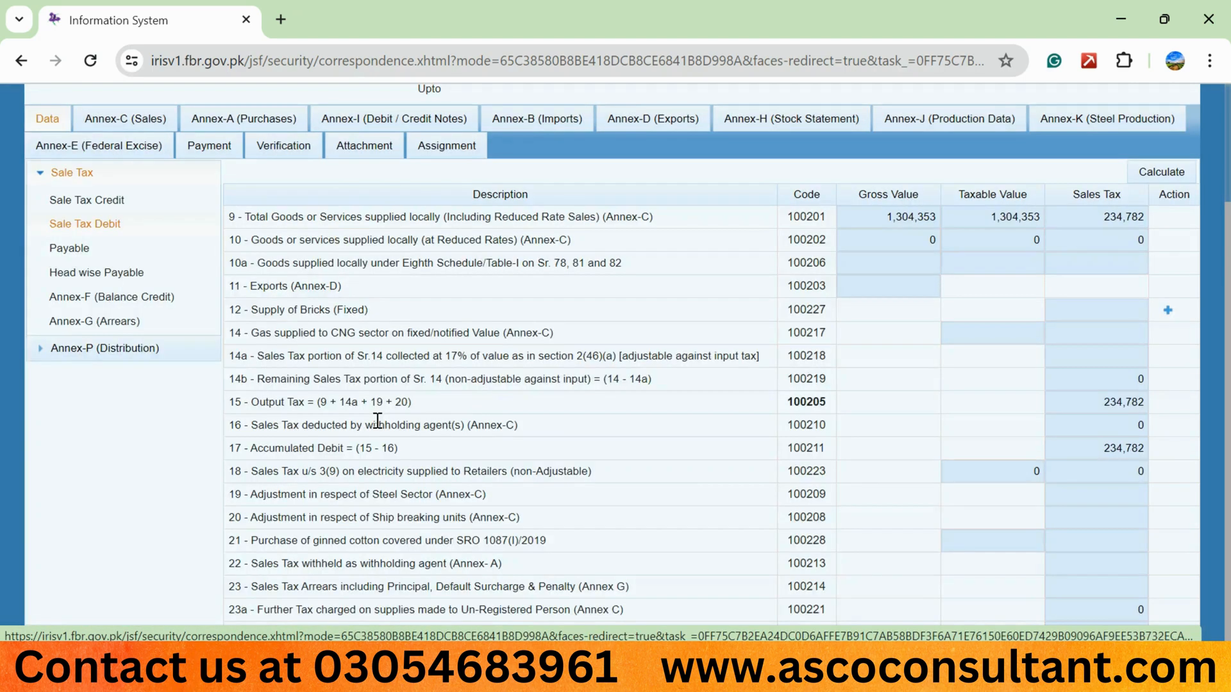
pyautogui.click(107, 203)
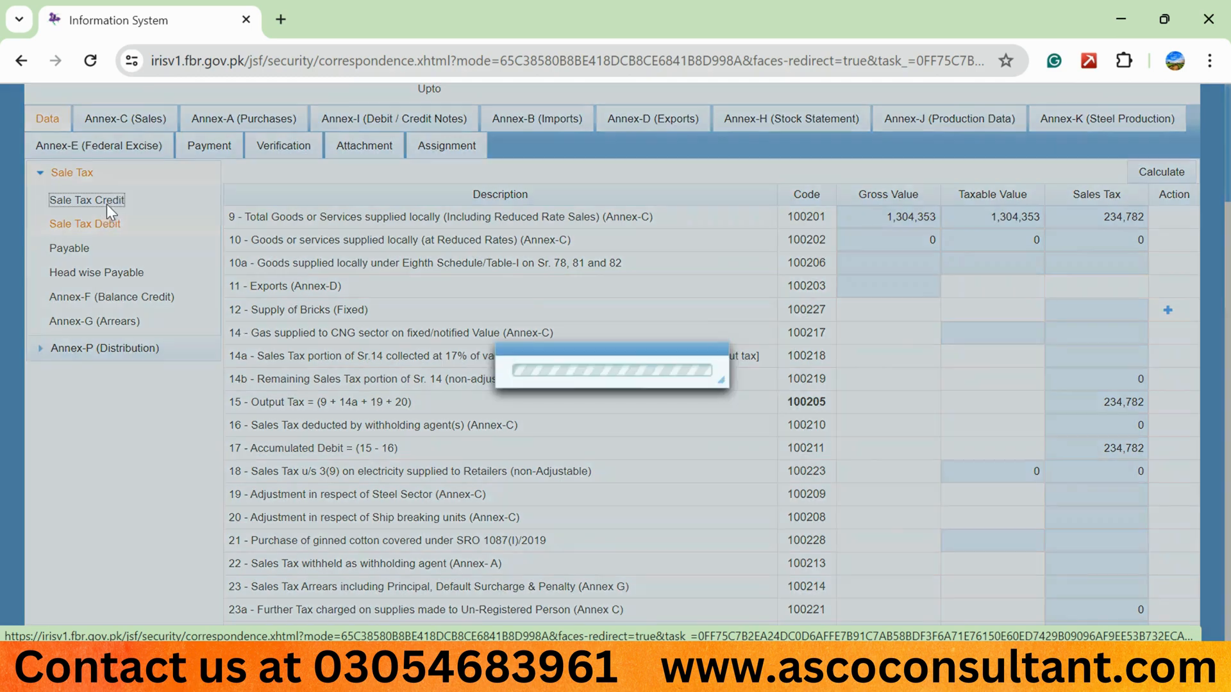
pyautogui.click(1160, 275)
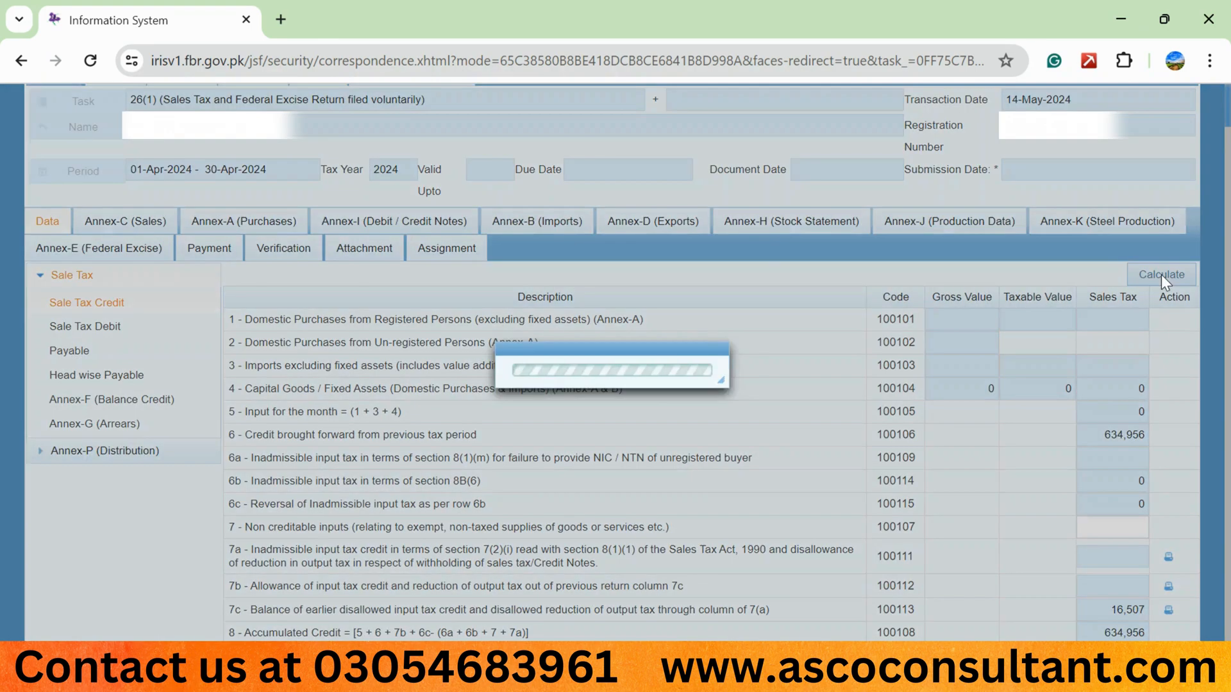
pyautogui.click(1160, 274)
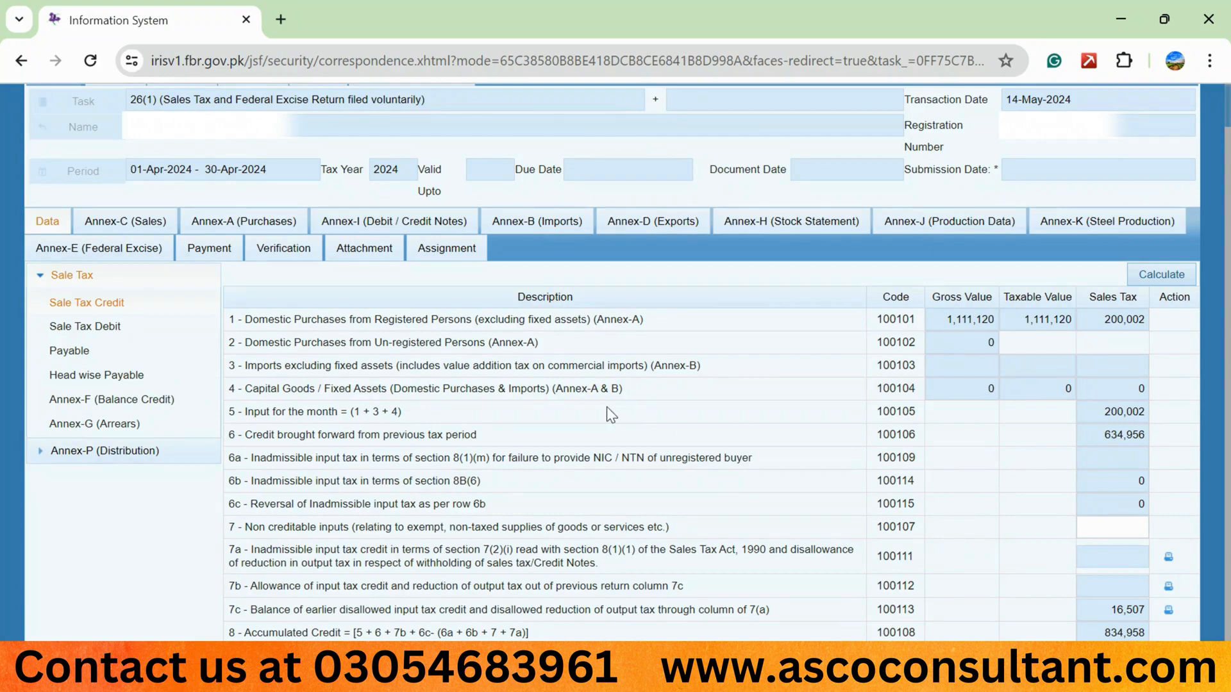
# Review the Payable section figures and compare the sales tax payable with the Excel working.
pyautogui.click(119, 354)
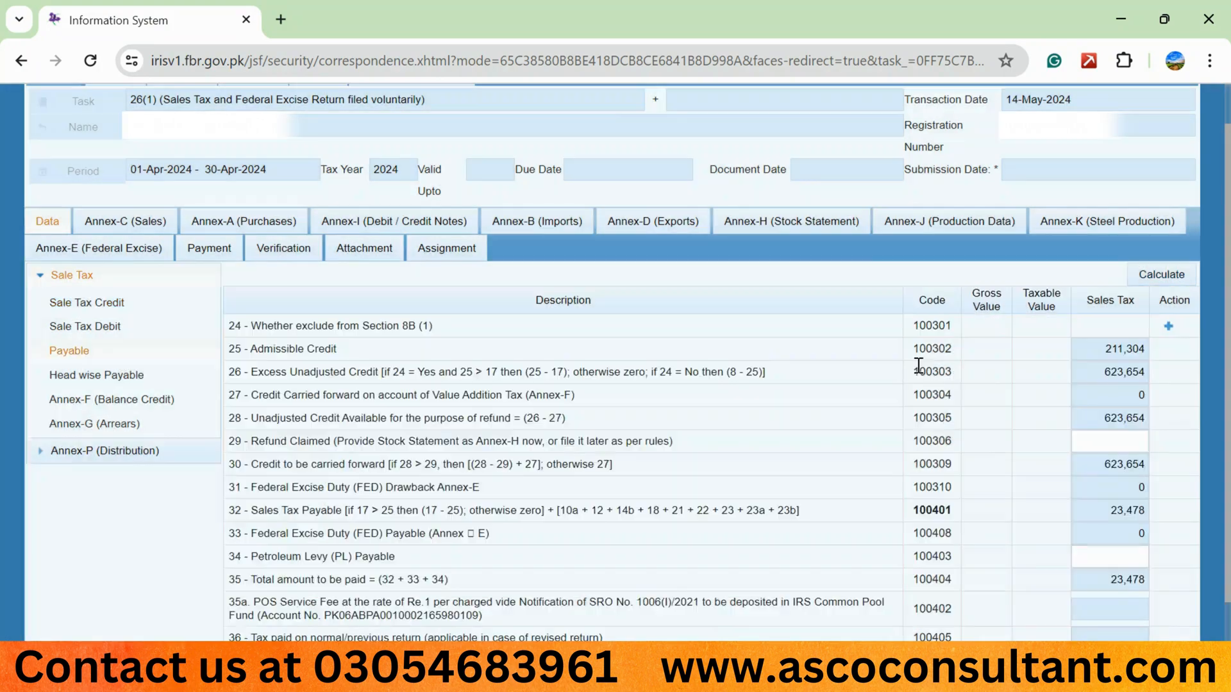
pyautogui.scroll(-1, 1155, 276)
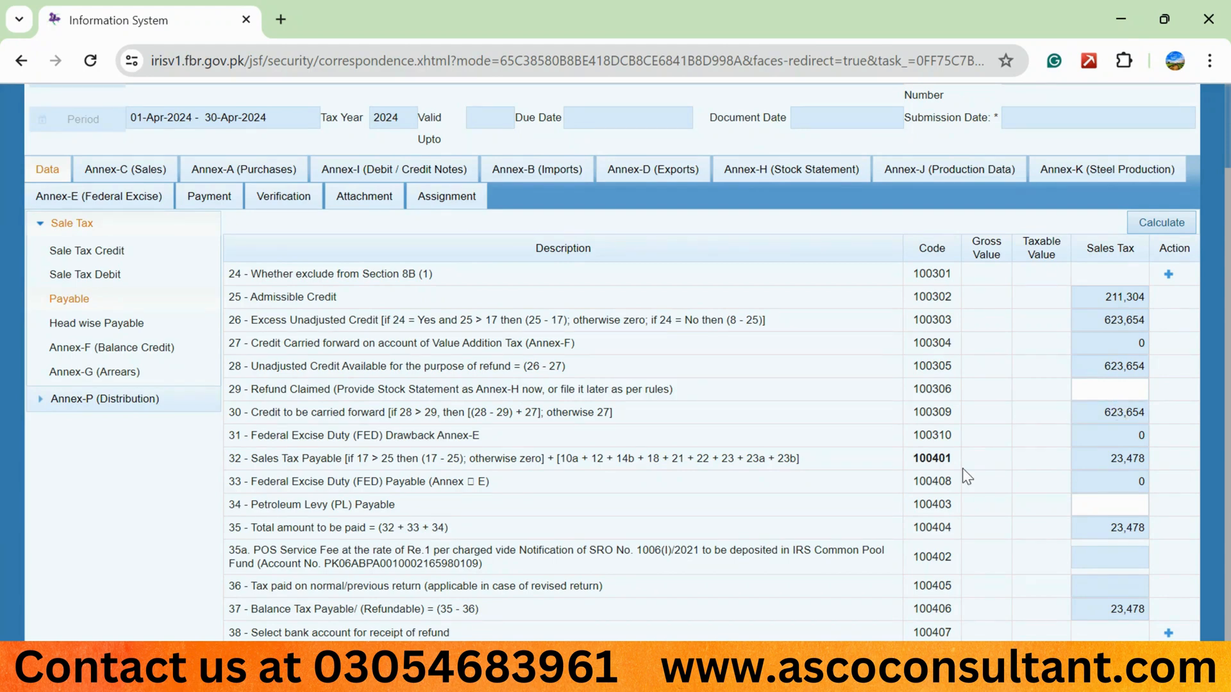
pyautogui.moveTo(870, 679)
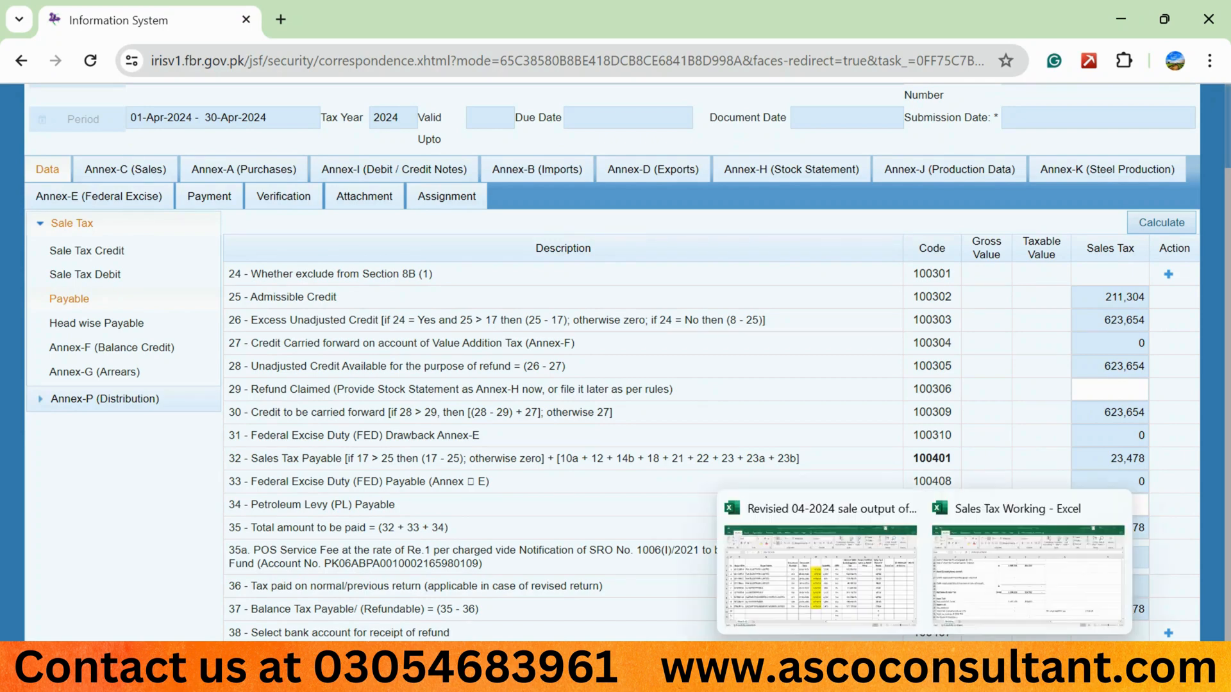
pyautogui.click(972, 577)
pyautogui.scroll(-3, 599, 423)
pyautogui.scroll(-2, 598, 423)
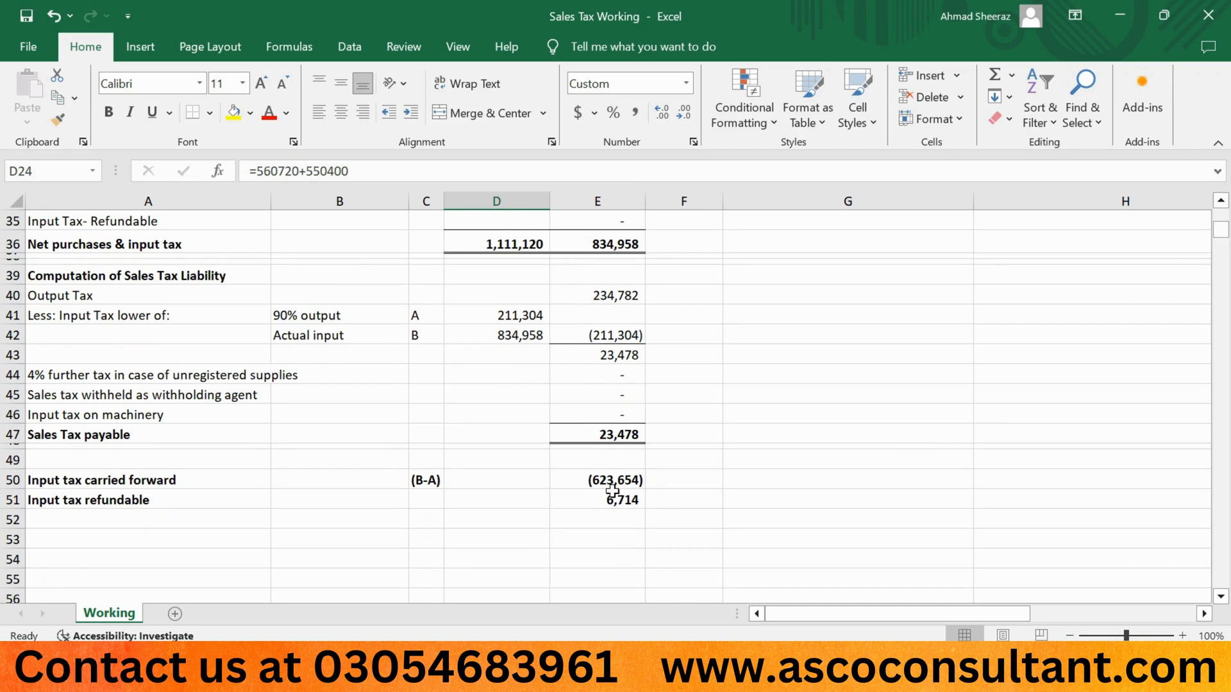
pyautogui.click(635, 440)
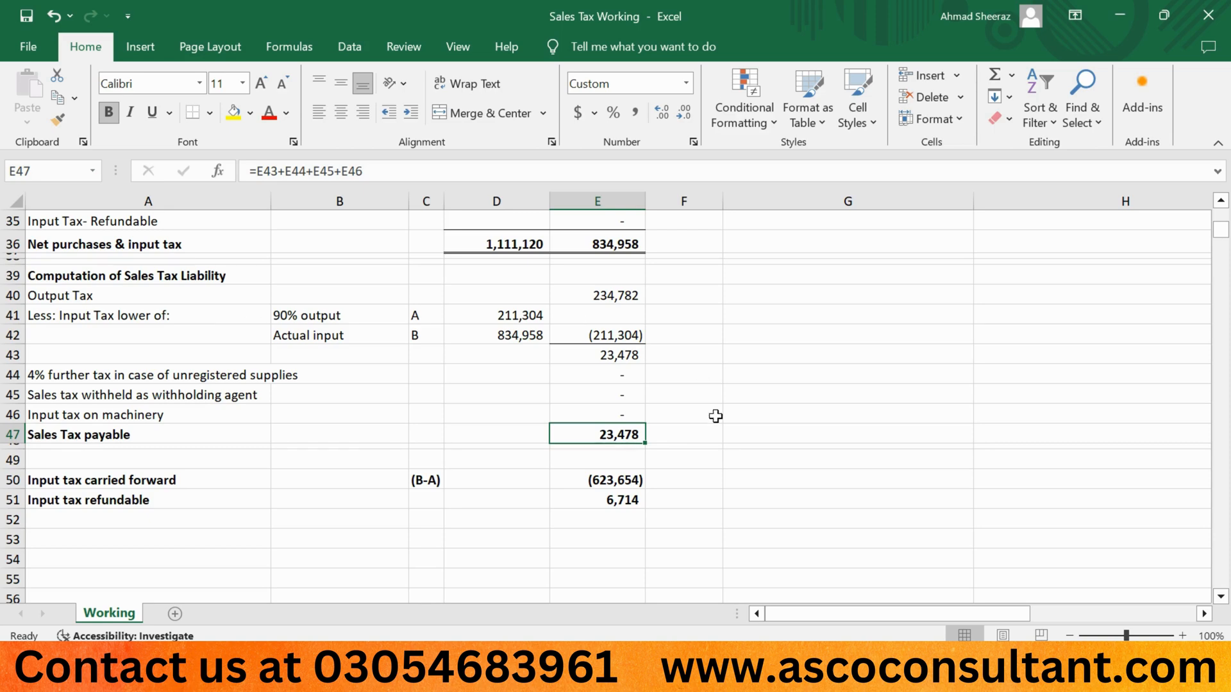
pyautogui.hotkey('alt', 'Tab')
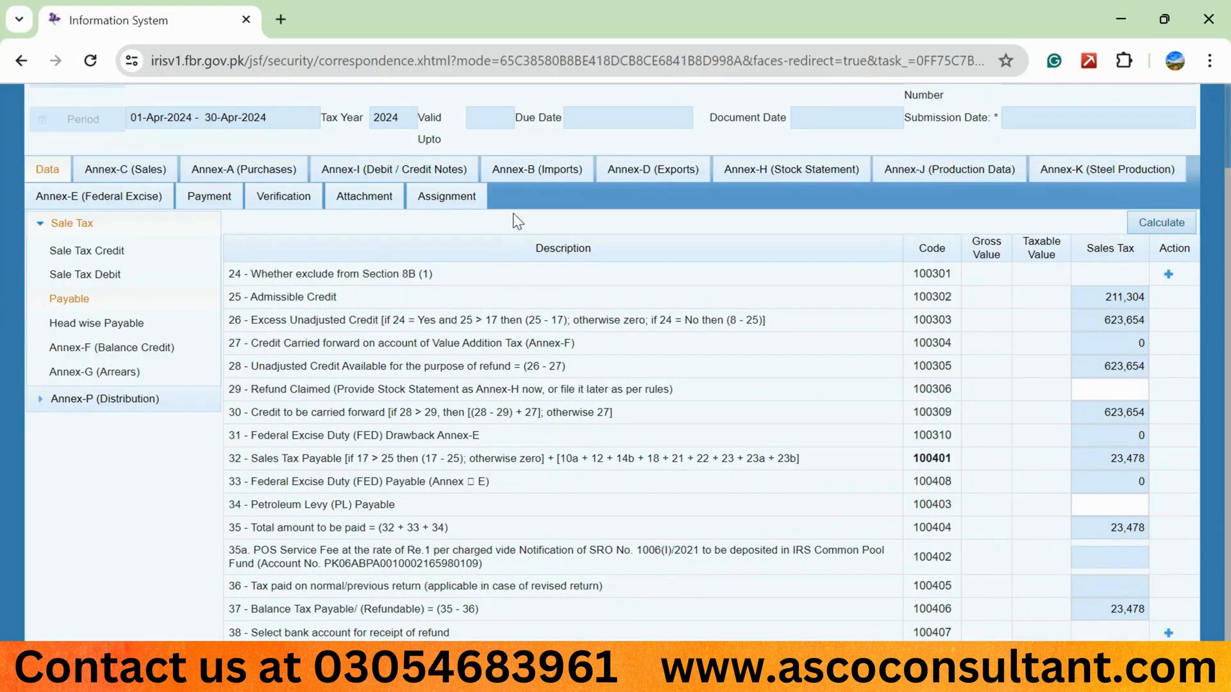
# Open Claim in FBR under Annex-B (Imports), search for import GDs and close the dialog.
pyautogui.click(529, 169)
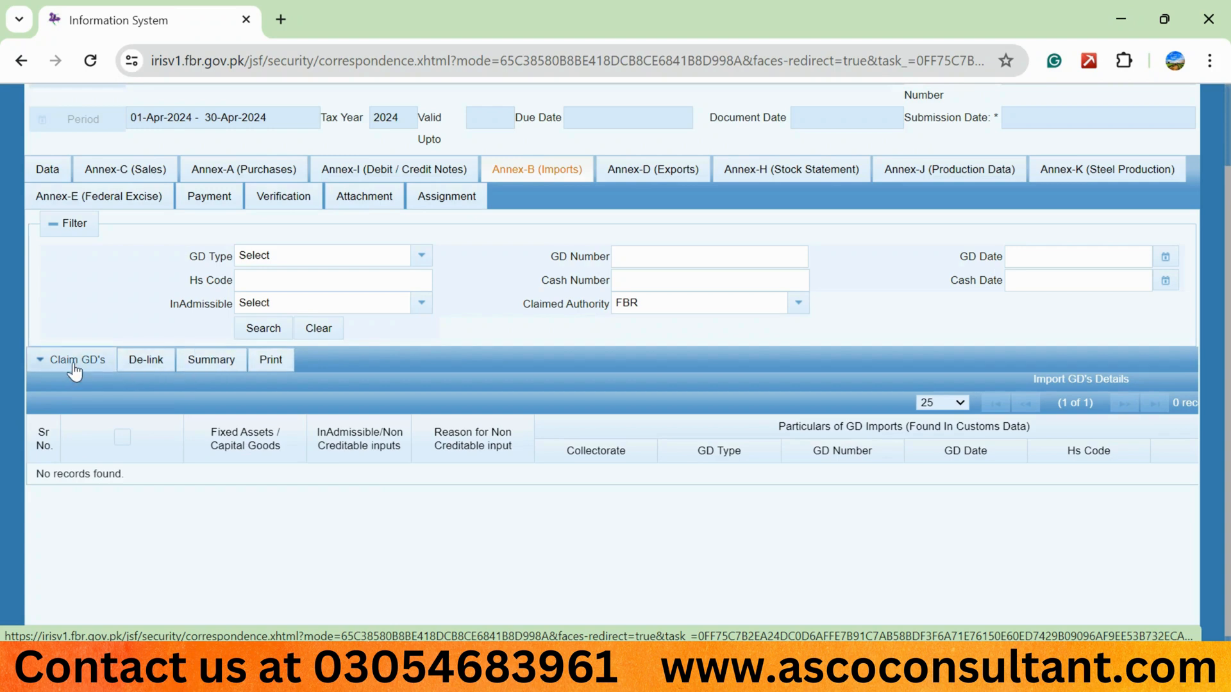
pyautogui.click(70, 359)
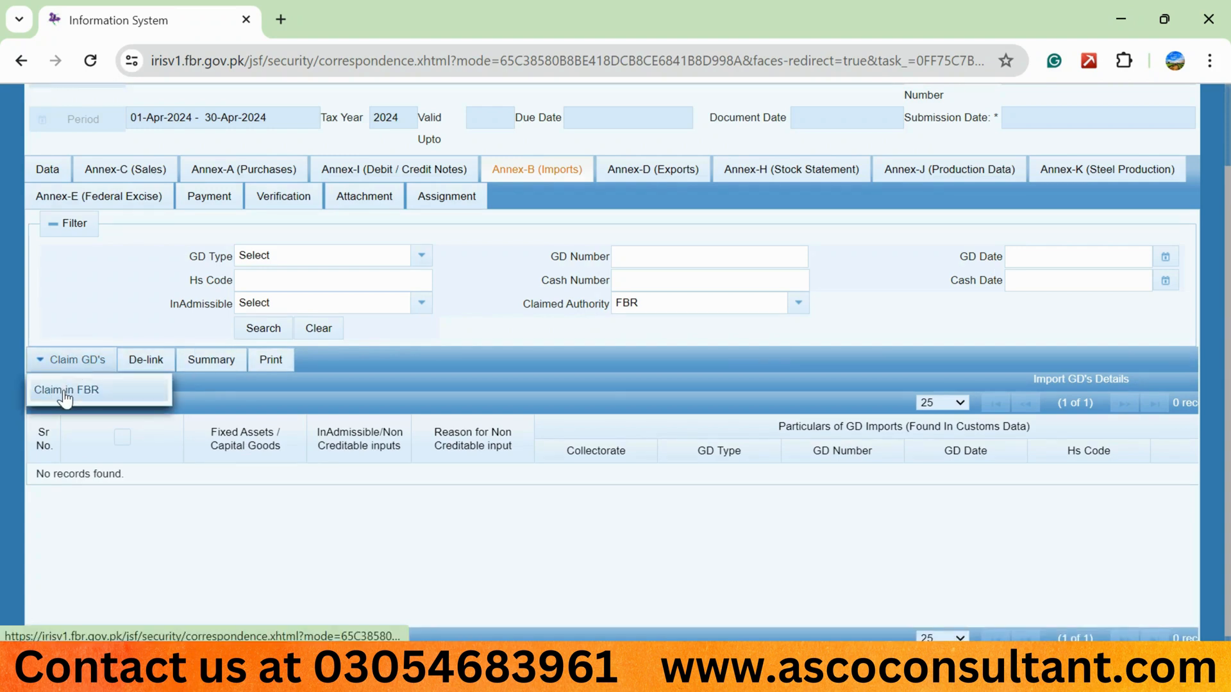
pyautogui.click(64, 392)
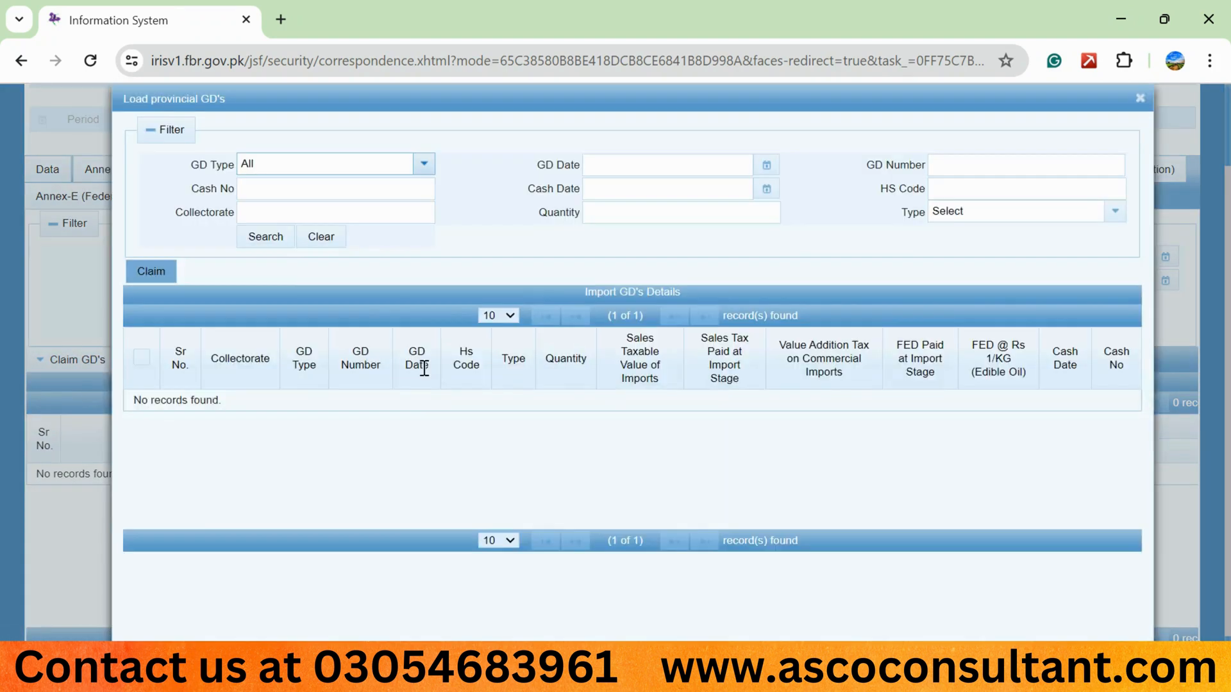
pyautogui.click(279, 245)
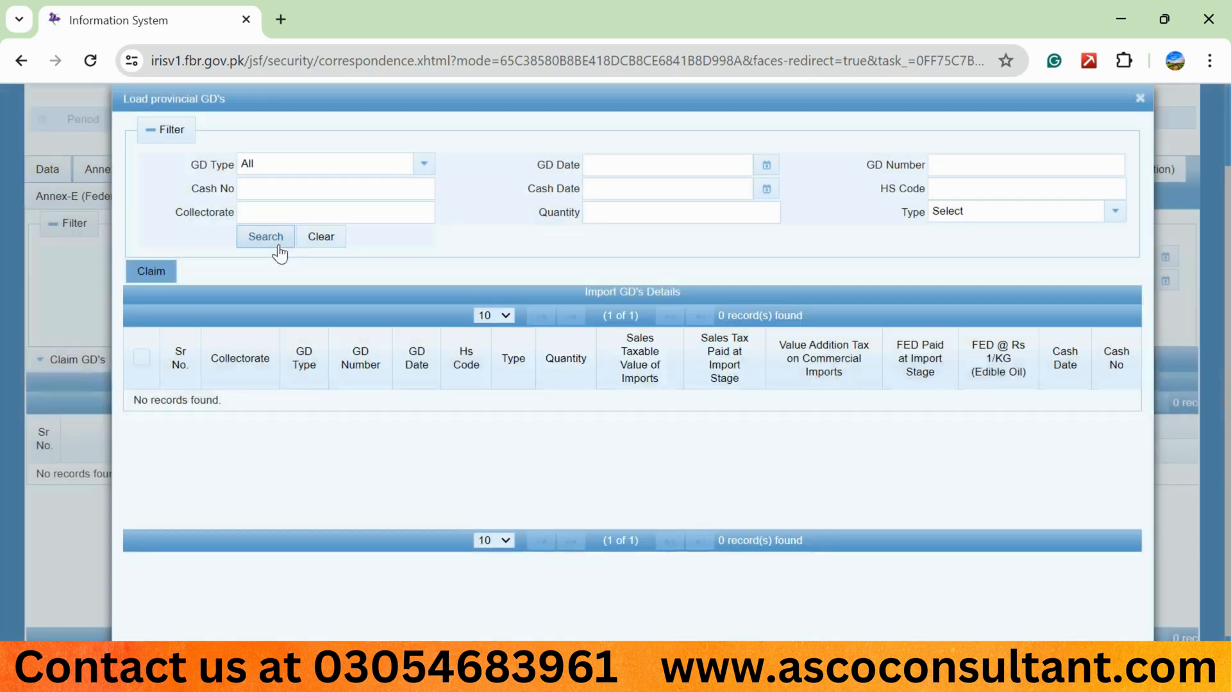
pyautogui.click(138, 359)
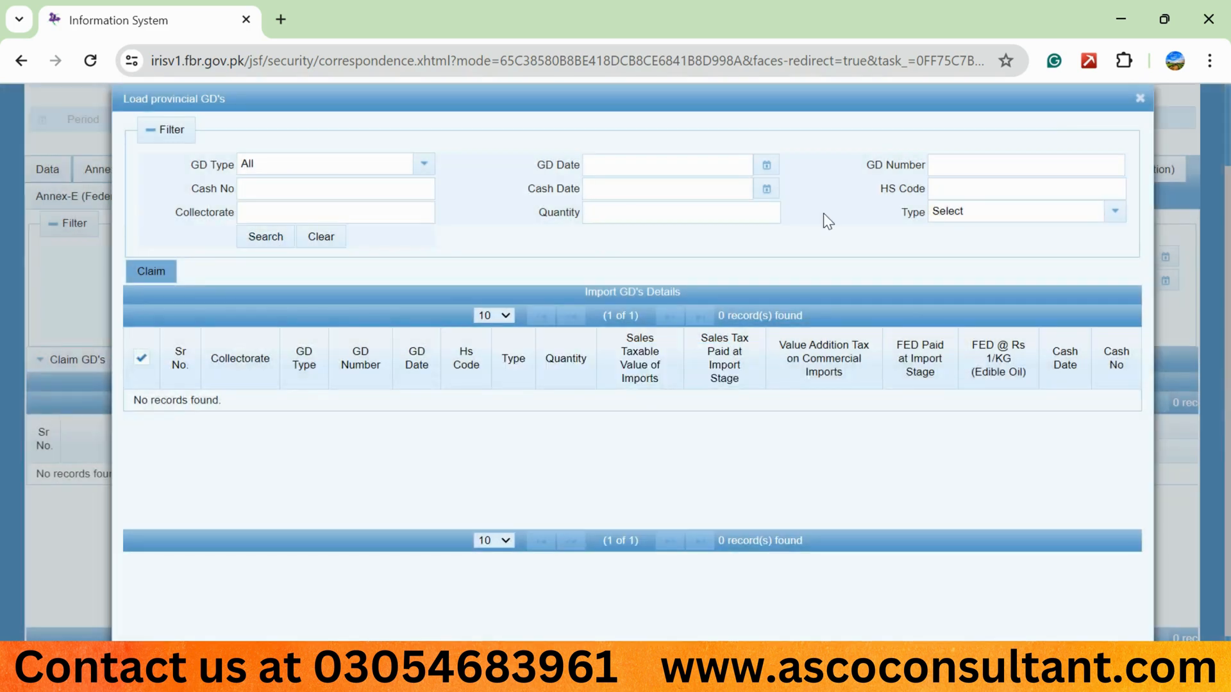
pyautogui.click(1140, 98)
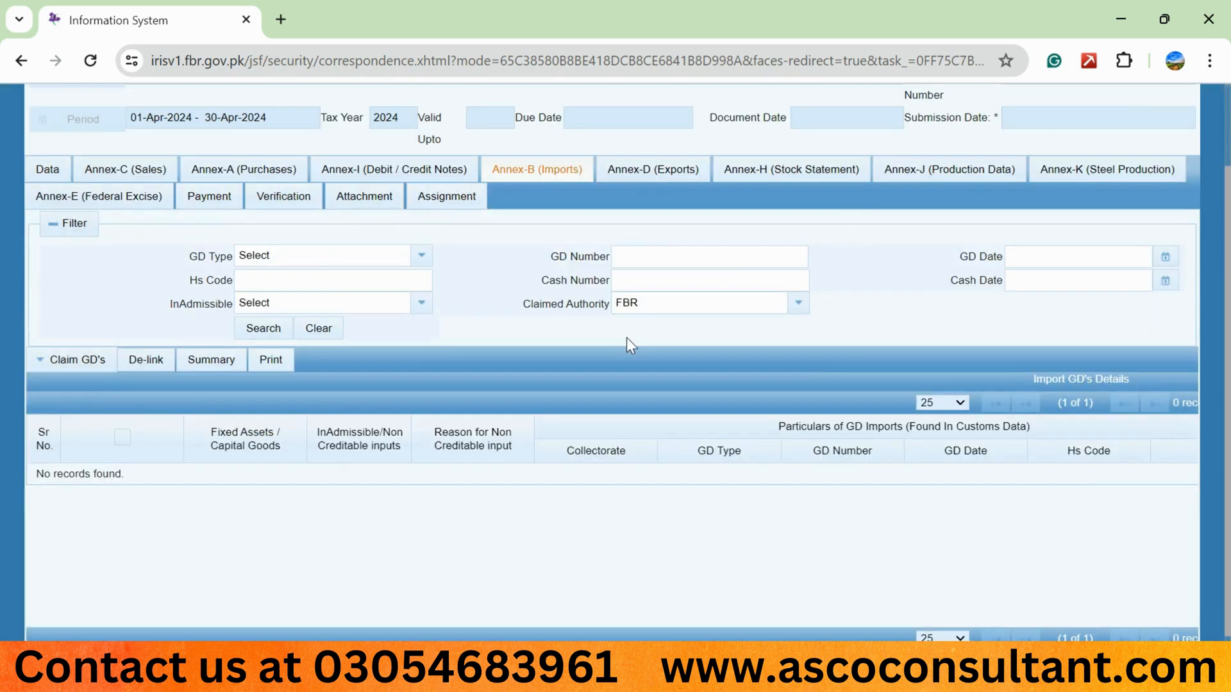
# Save the return and open the Head wise Payable section of the Data tab.
pyautogui.scroll(2, 407, 307)
pyautogui.click(121, 120)
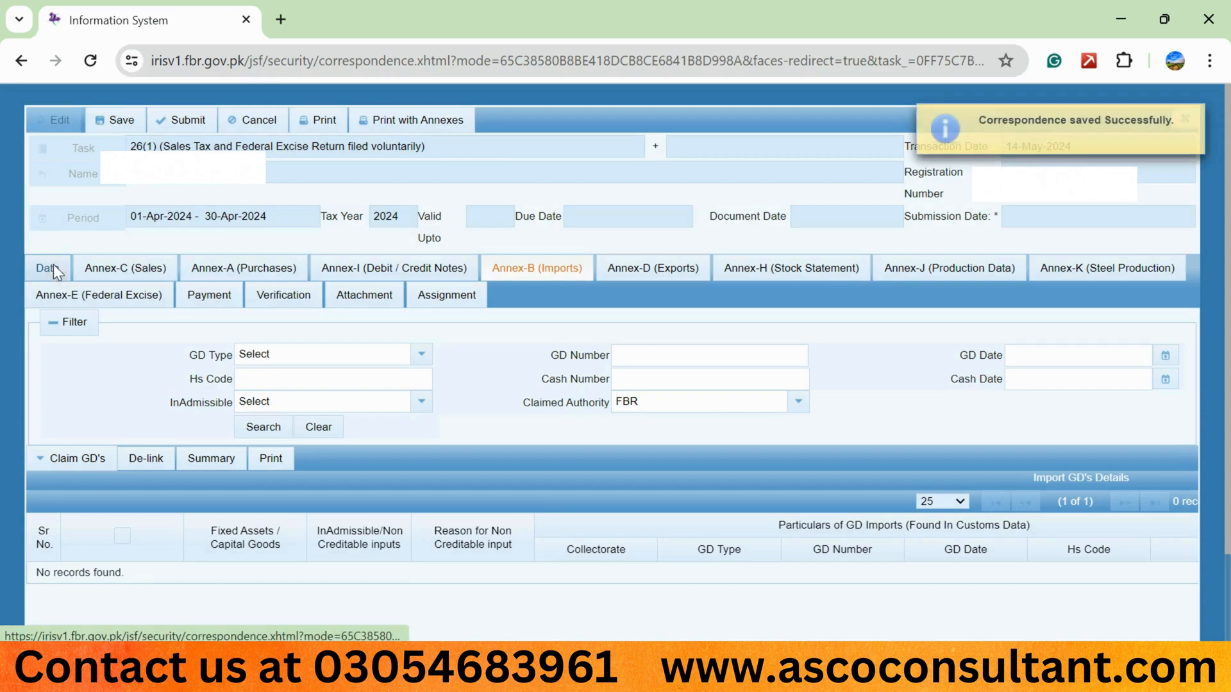
pyautogui.click(54, 268)
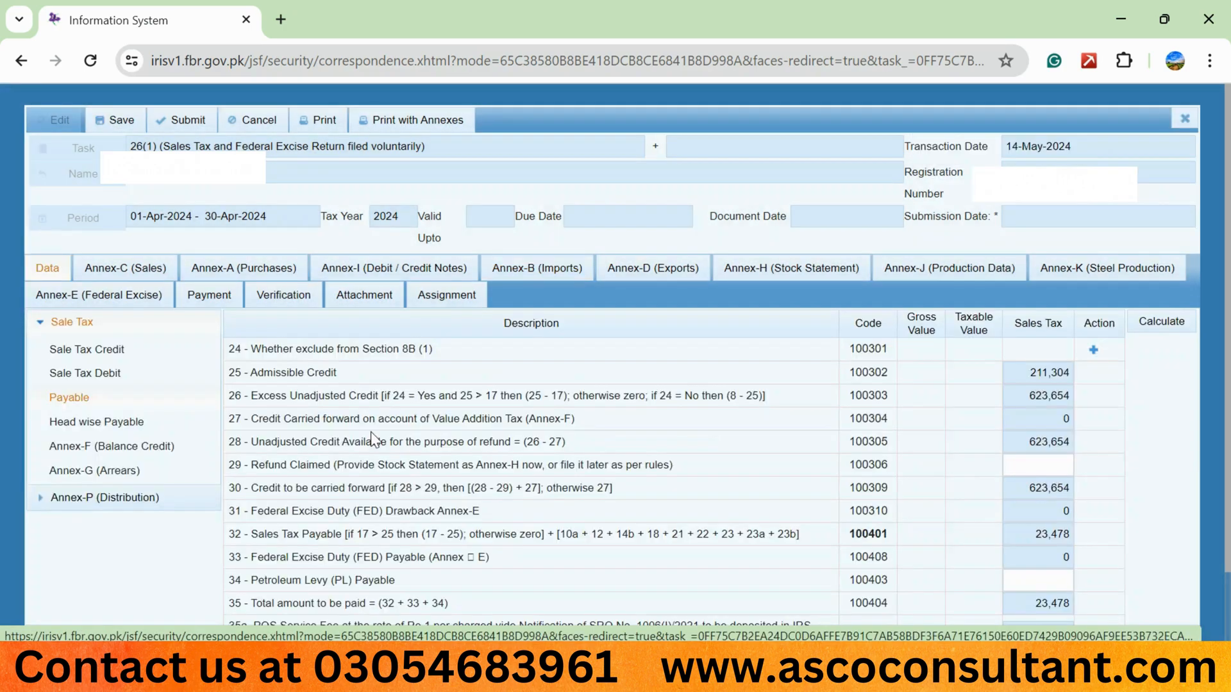
pyautogui.click(160, 422)
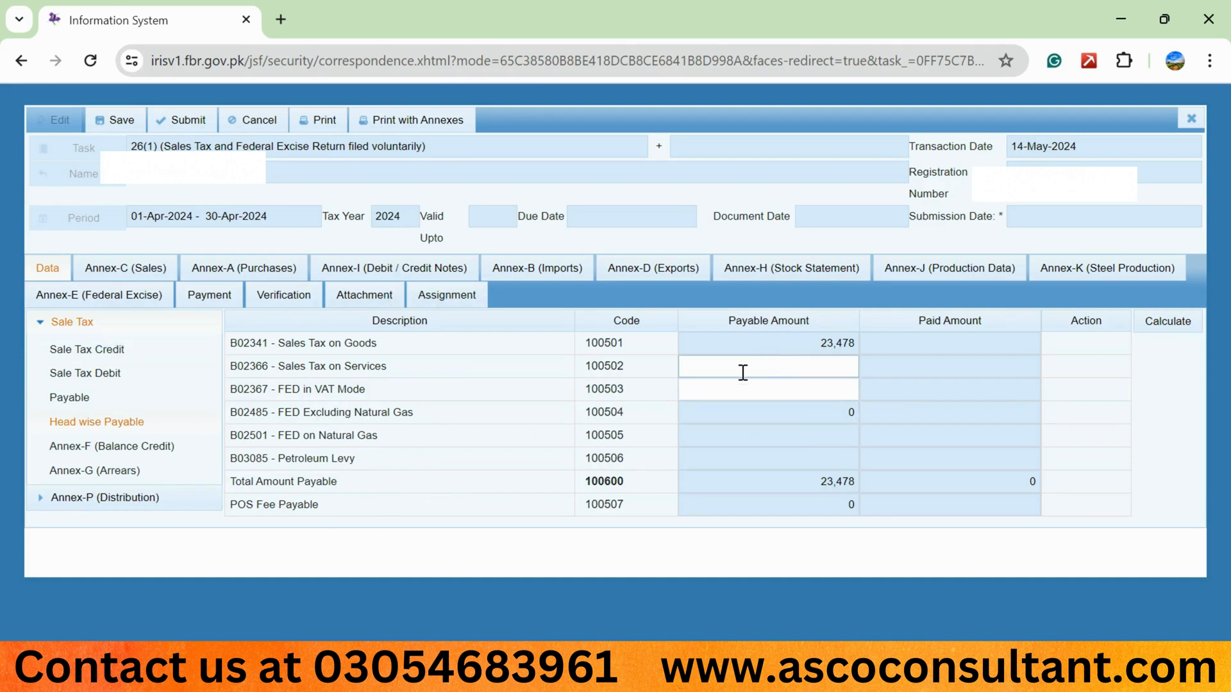
# Examine the value and sales tax balance rows in Annex-F (Balance Credit).
pyautogui.click(109, 443)
pyautogui.scroll(-1, 495, 377)
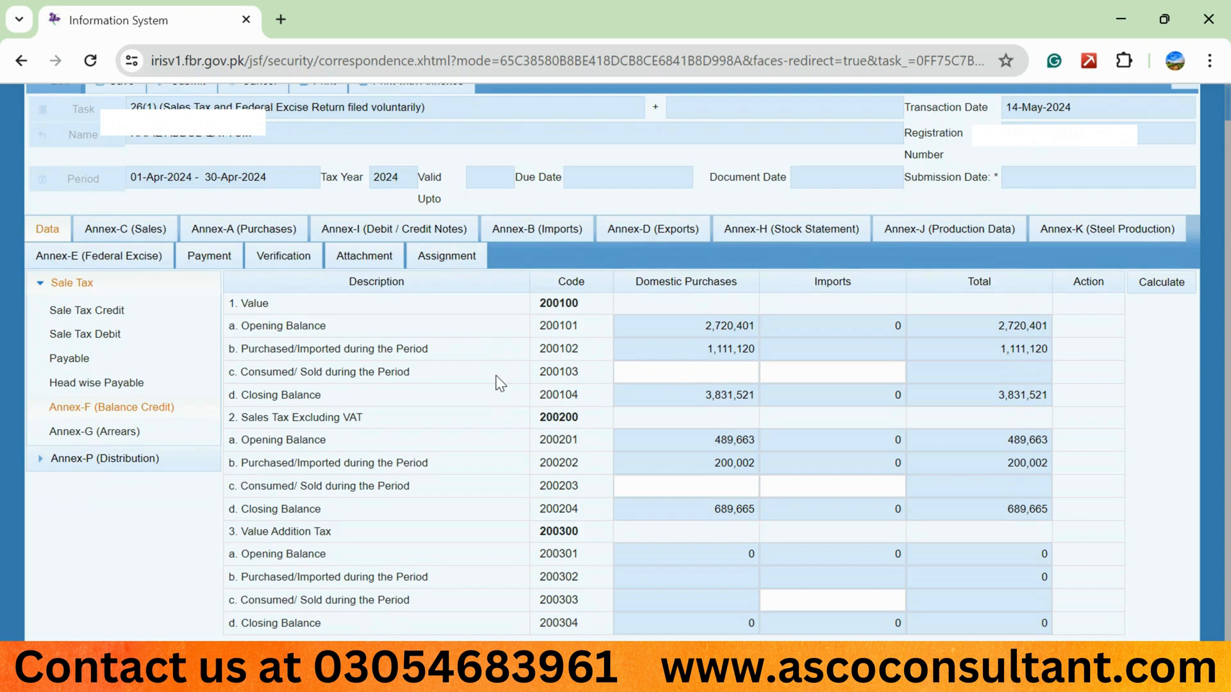
pyautogui.click(697, 373)
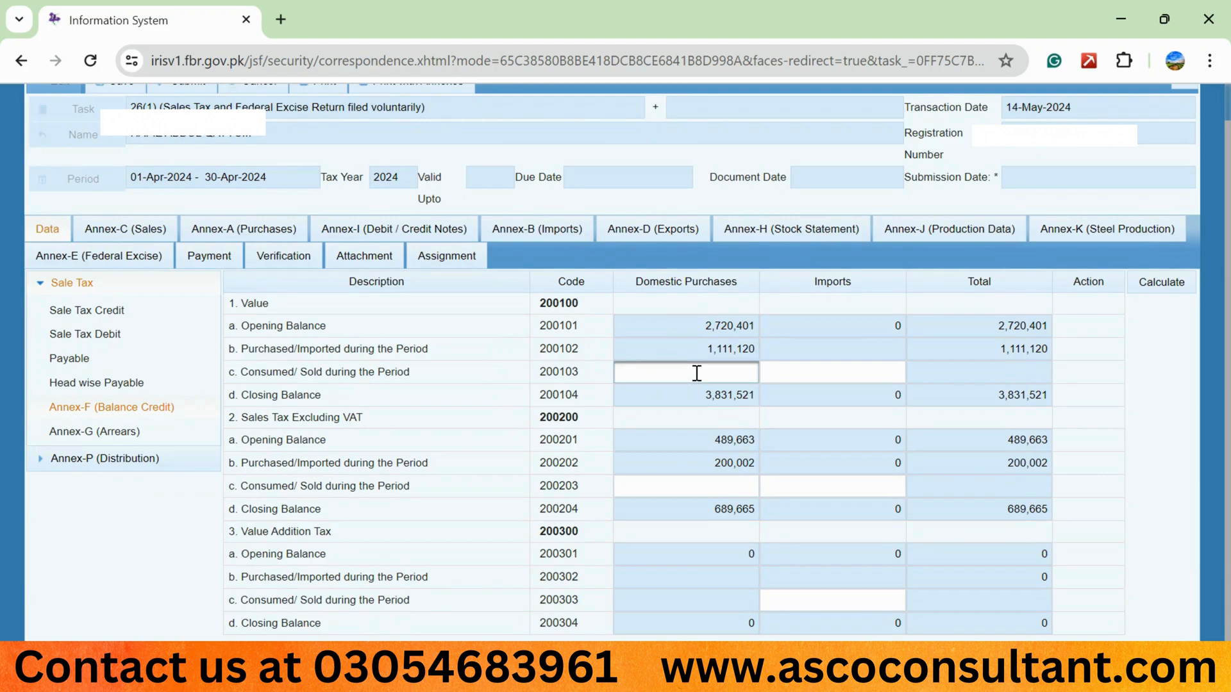
pyautogui.click(239, 303)
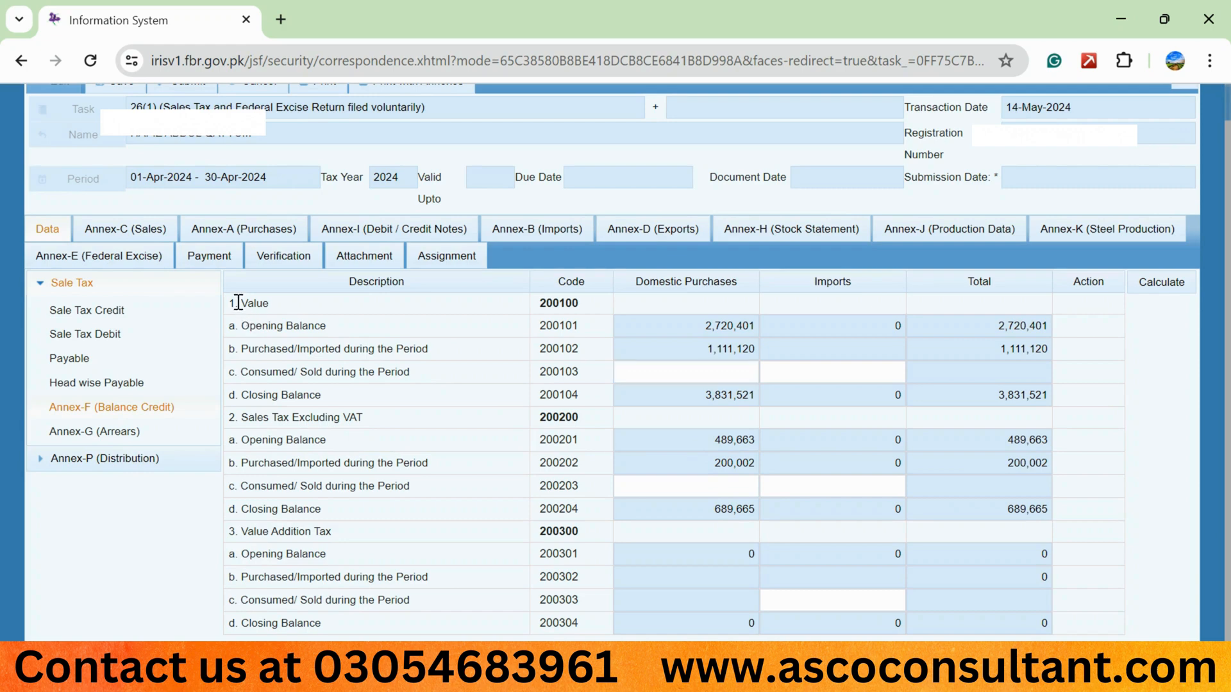
pyautogui.moveTo(238, 303); pyautogui.dragTo(1054, 400)
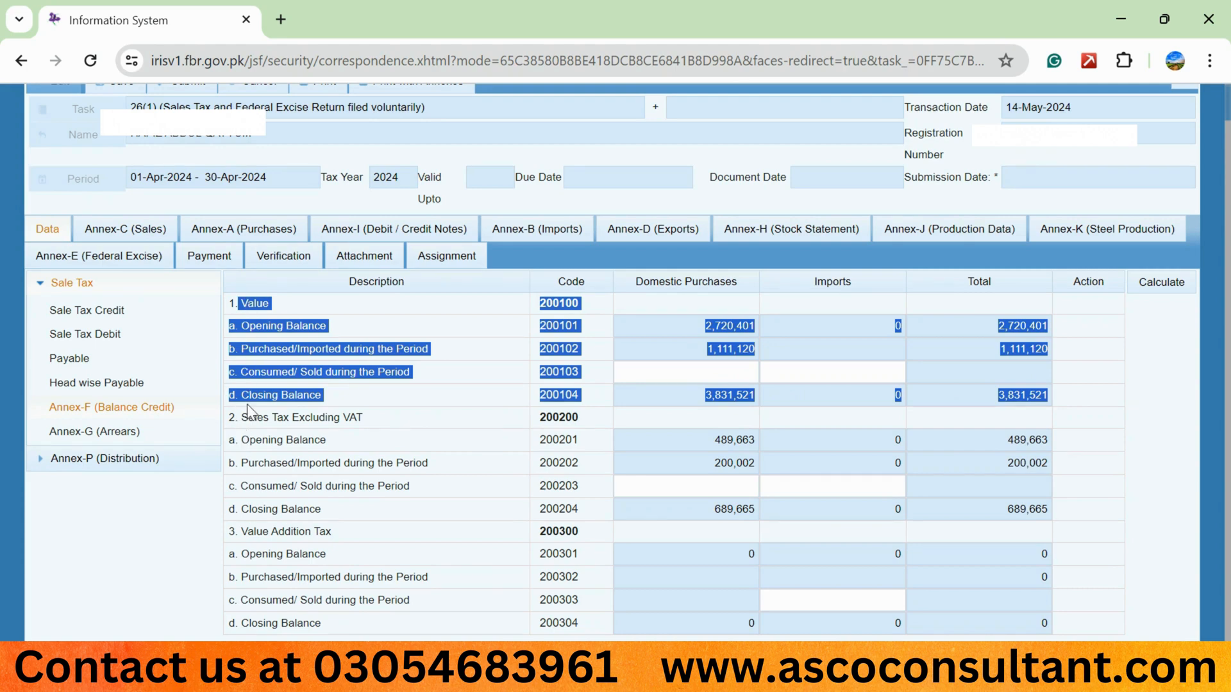
pyautogui.moveTo(248, 417); pyautogui.dragTo(350, 416)
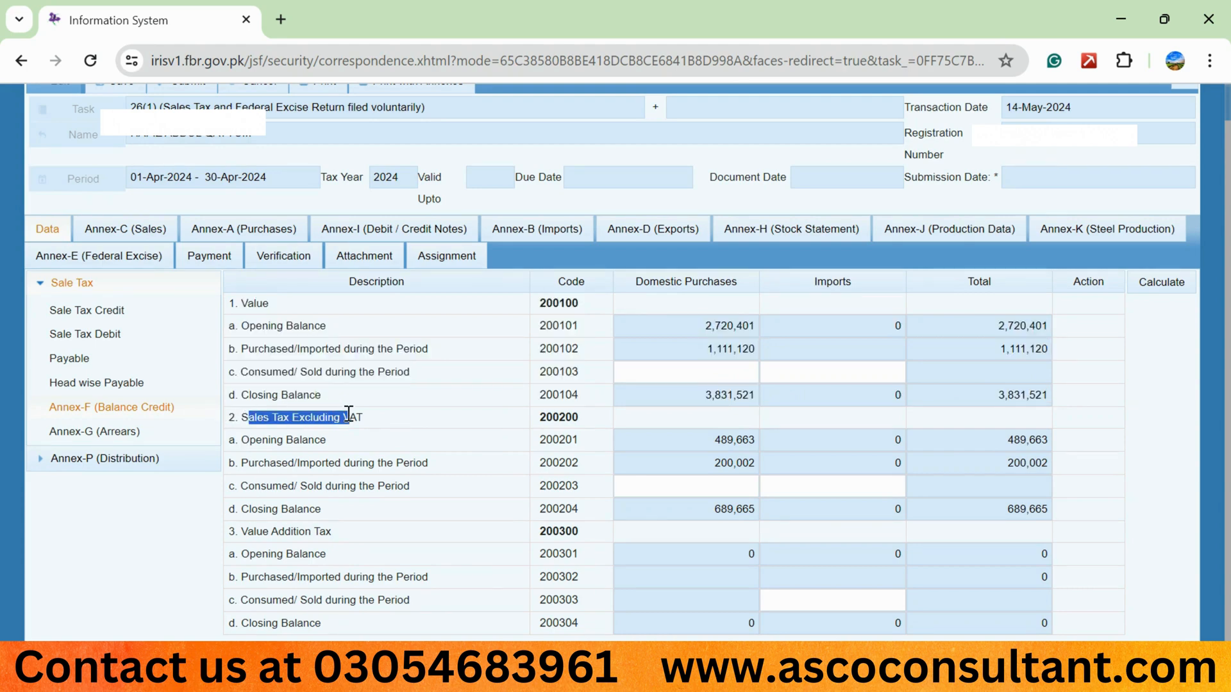
pyautogui.moveTo(242, 441); pyautogui.dragTo(776, 453)
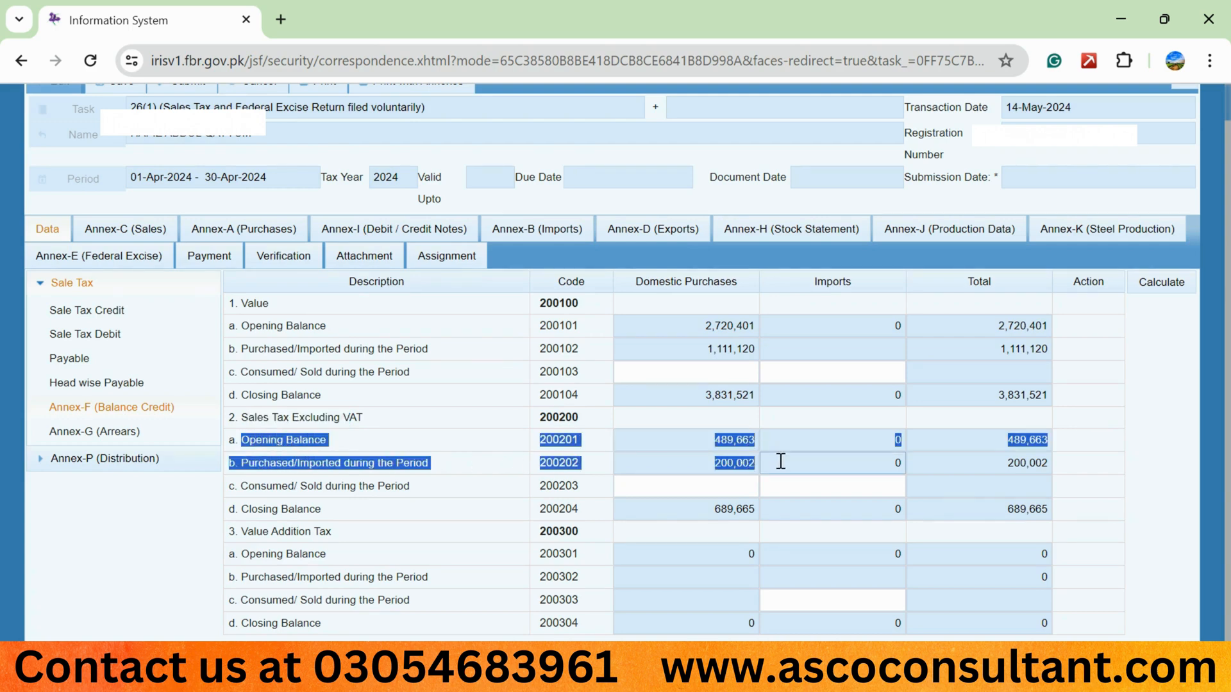
pyautogui.doubleClick(727, 463)
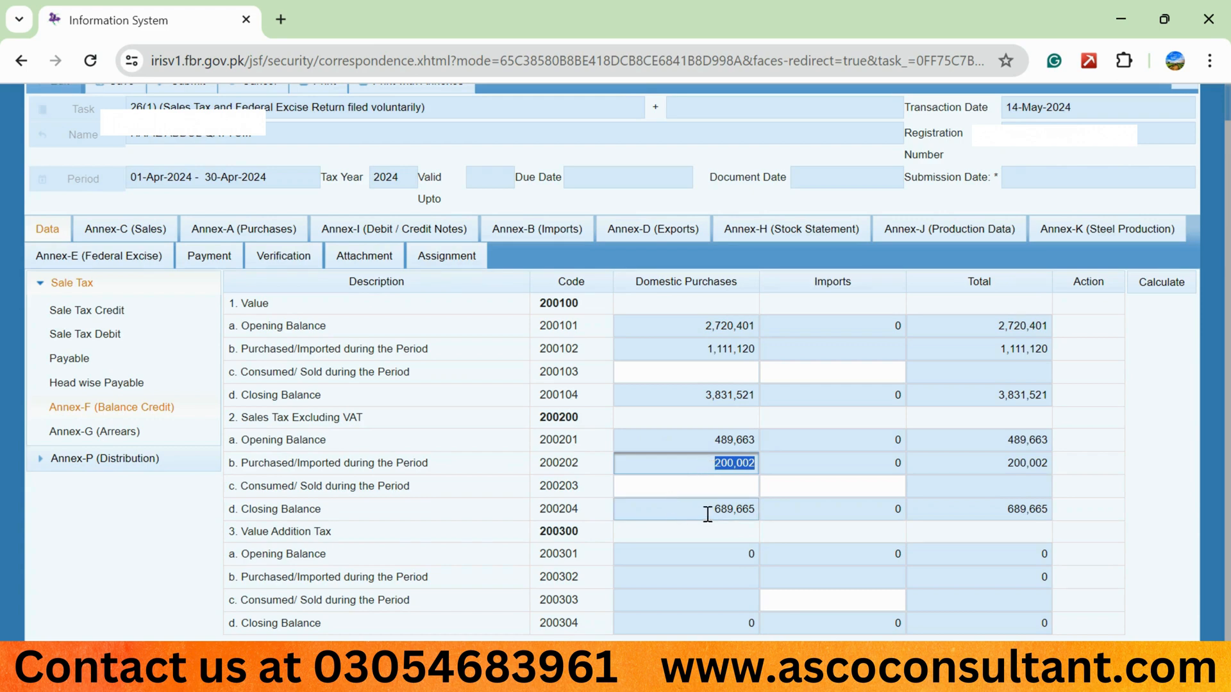
pyautogui.click(712, 484)
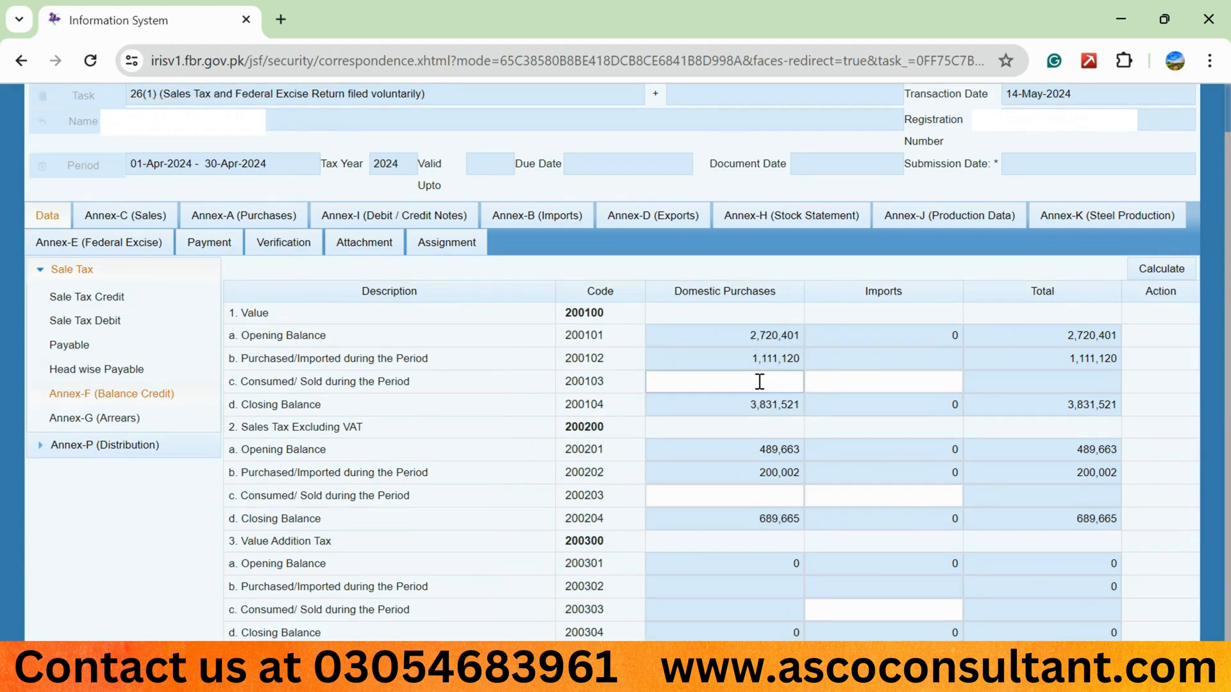
# Enter 1,125,190 as the domestic purchases value consumed/sold during the period in Annex-F.
pyautogui.click(759, 381)
pyautogui.write('125190')
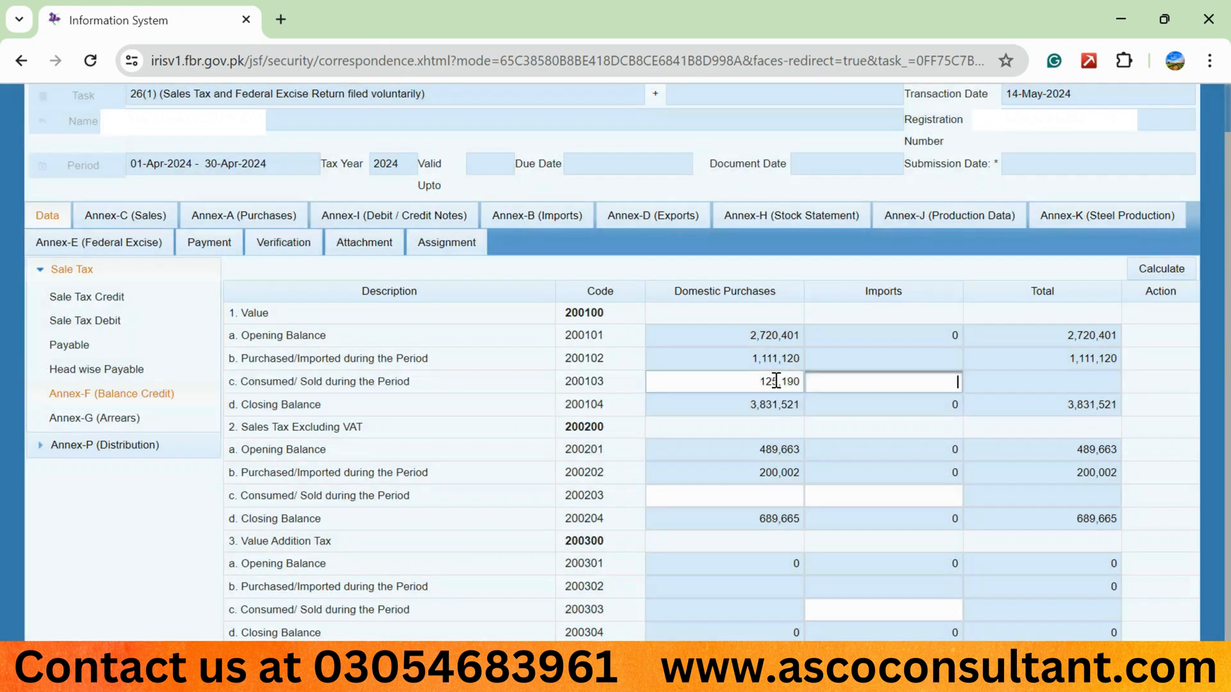
pyautogui.doubleClick(776, 381)
pyautogui.press('Left')
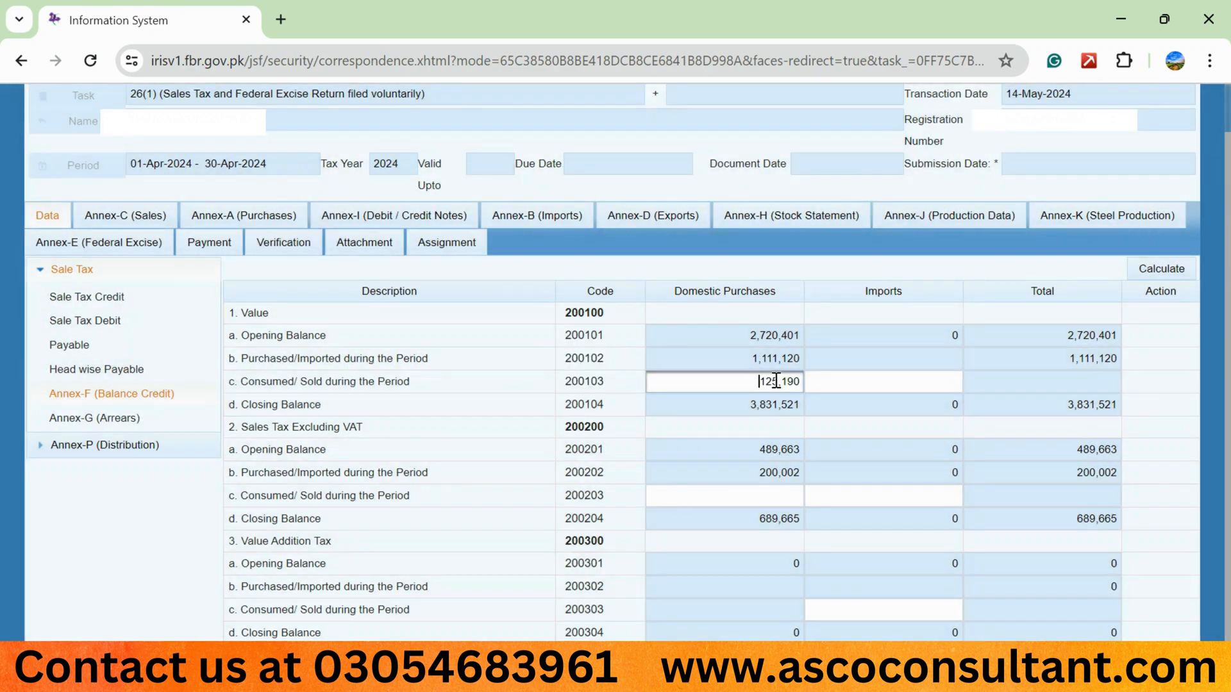
pyautogui.write('1')
pyautogui.click(898, 356)
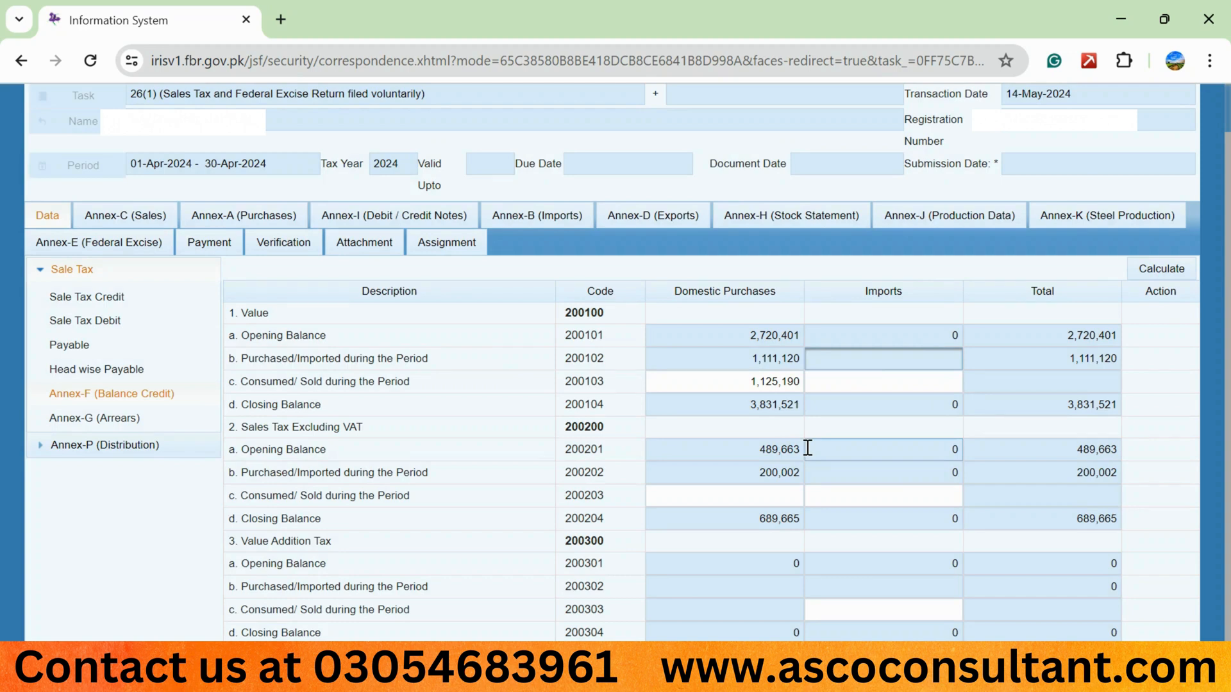
# Enter 202,534 as the domestic sales tax consumed/sold during the period and recalculate Annex-F.
pyautogui.click(759, 498)
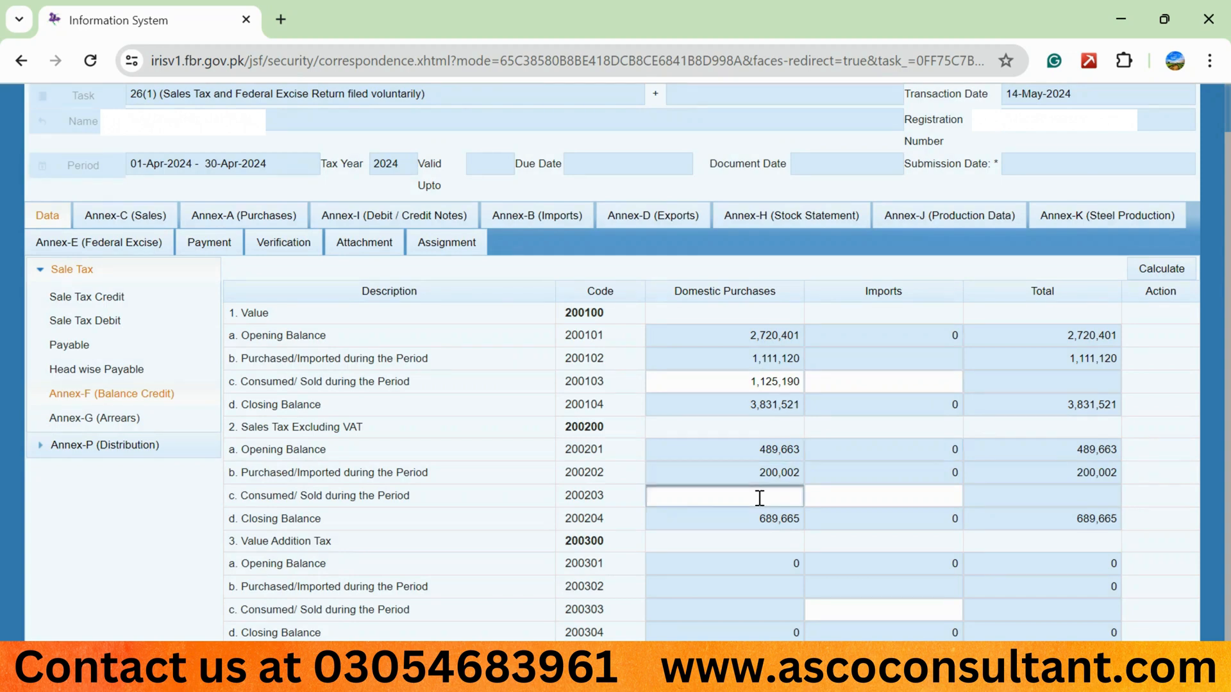
pyautogui.write('202,534')
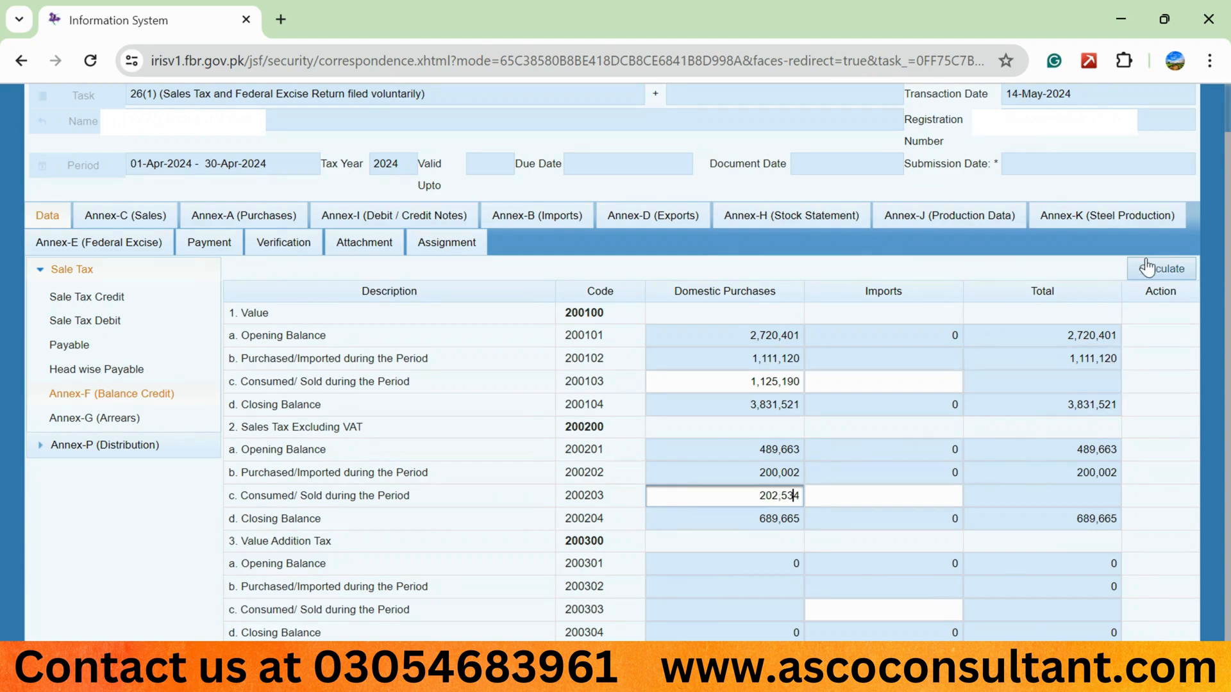
pyautogui.click(1148, 269)
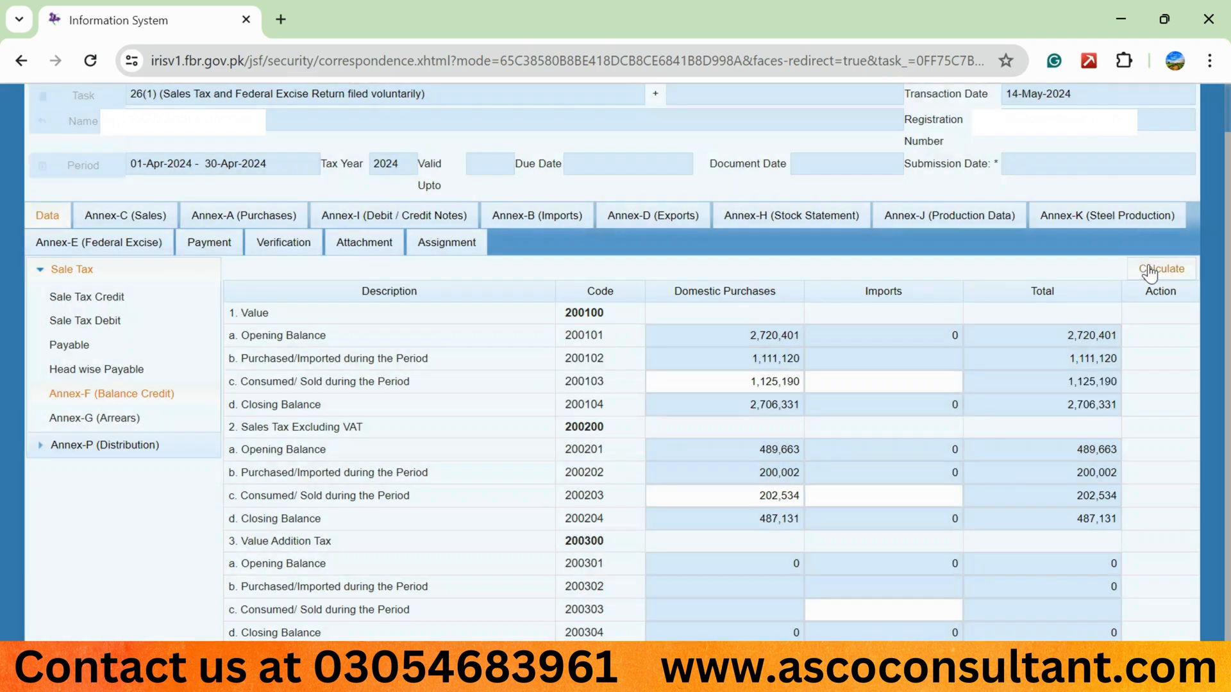
pyautogui.click(1149, 270)
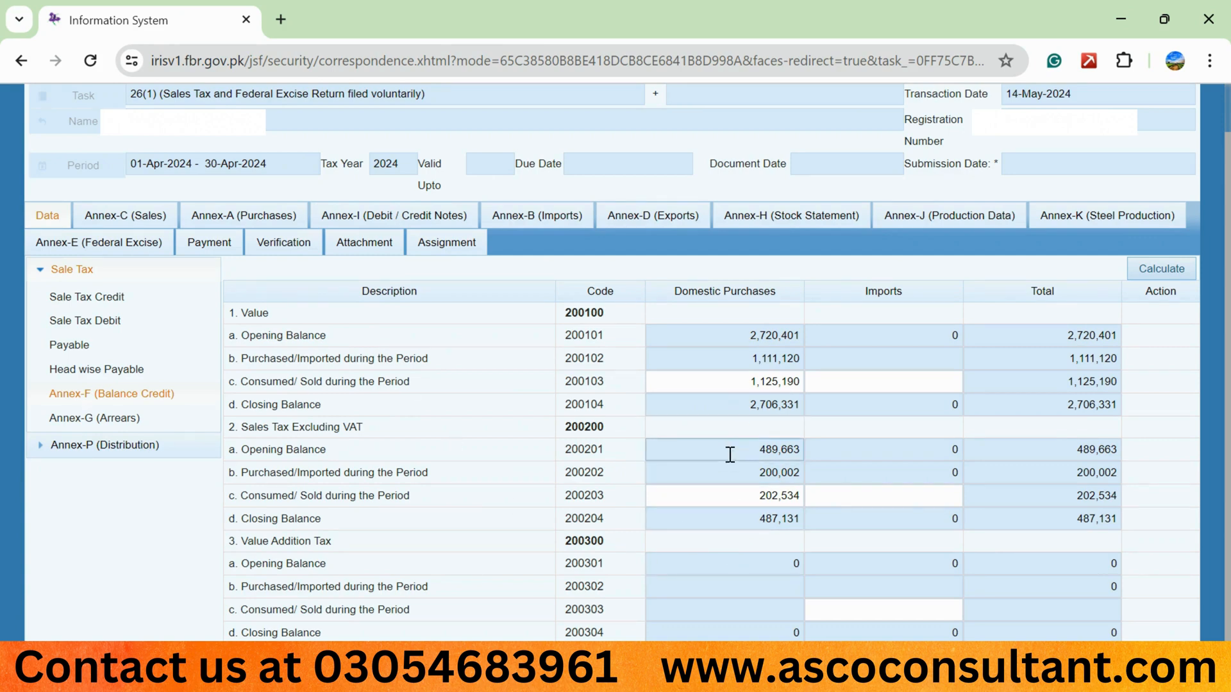
pyautogui.click(1147, 268)
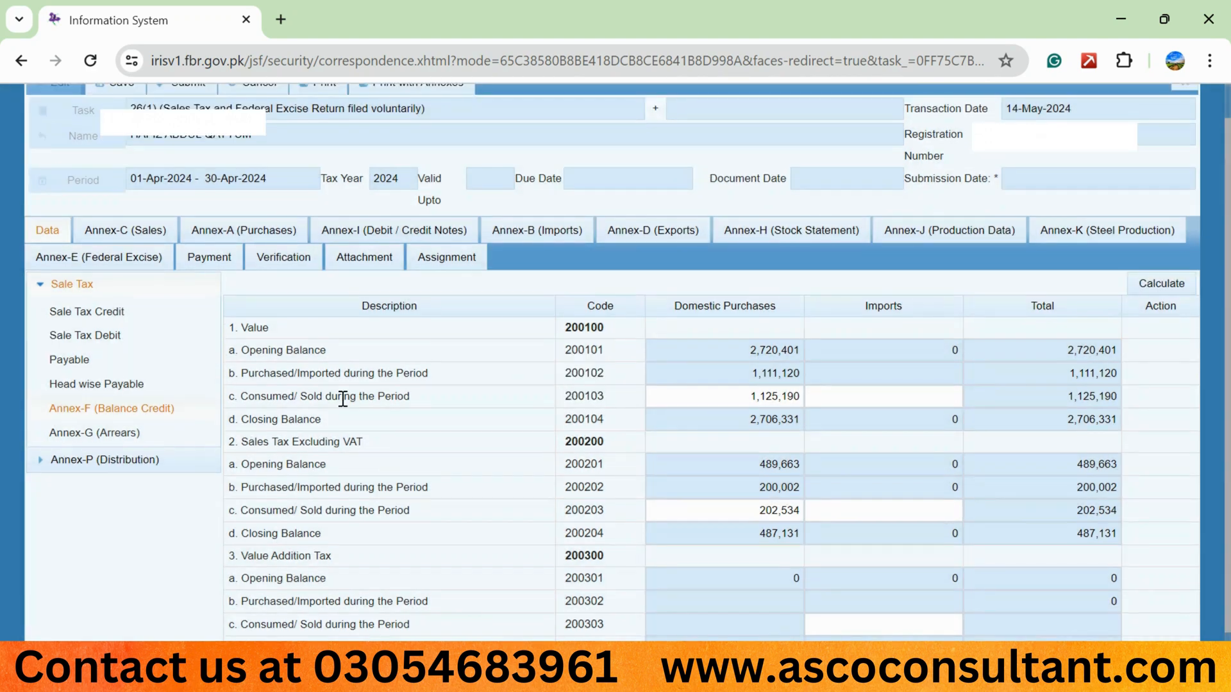
# Check Annex-I for debit/credit notes to load, then close the invoice details dialog.
pyautogui.click(359, 238)
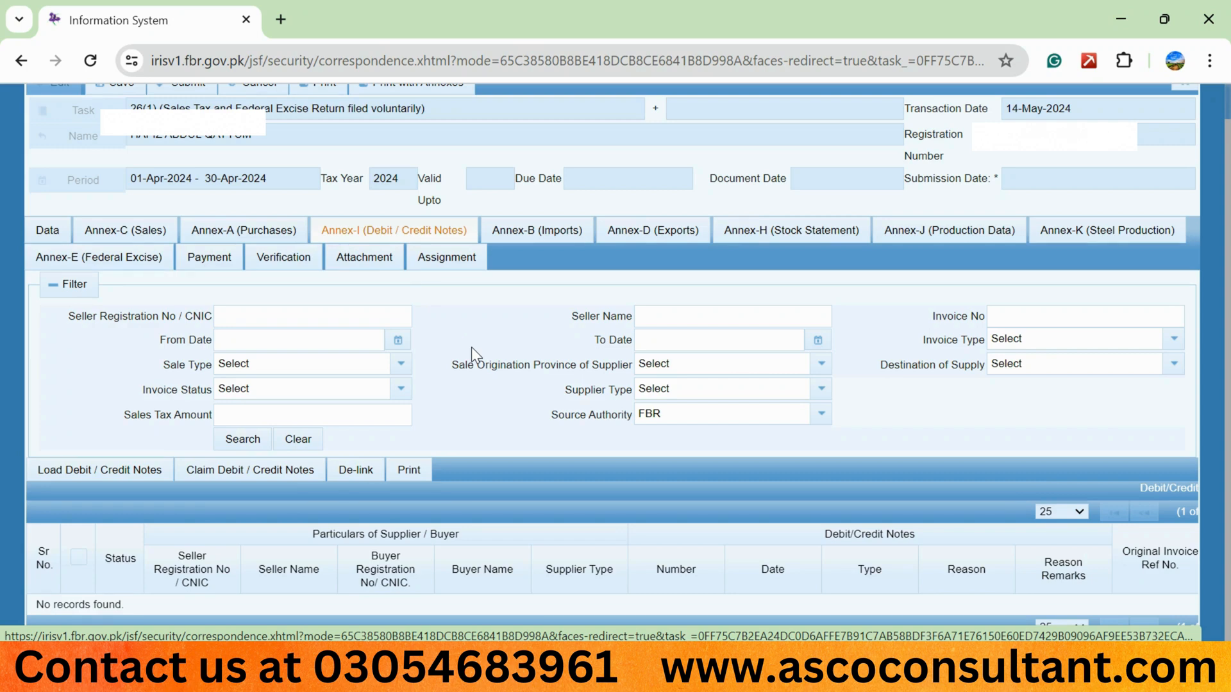
pyautogui.click(256, 475)
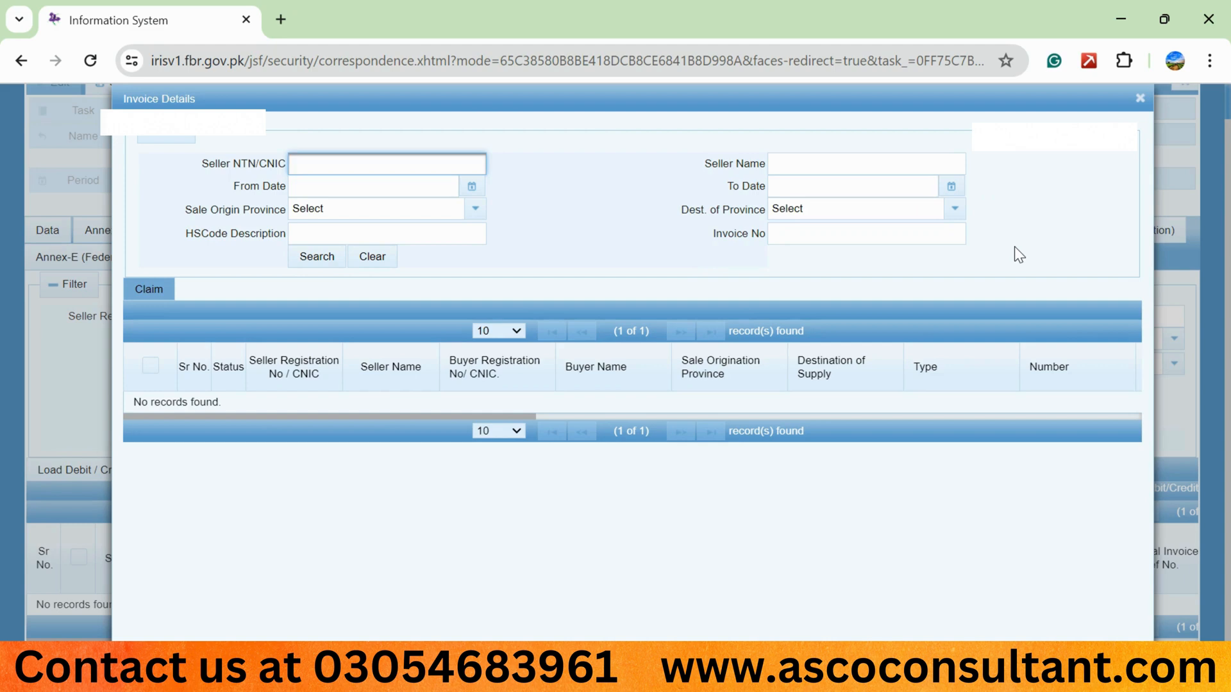
pyautogui.click(1140, 98)
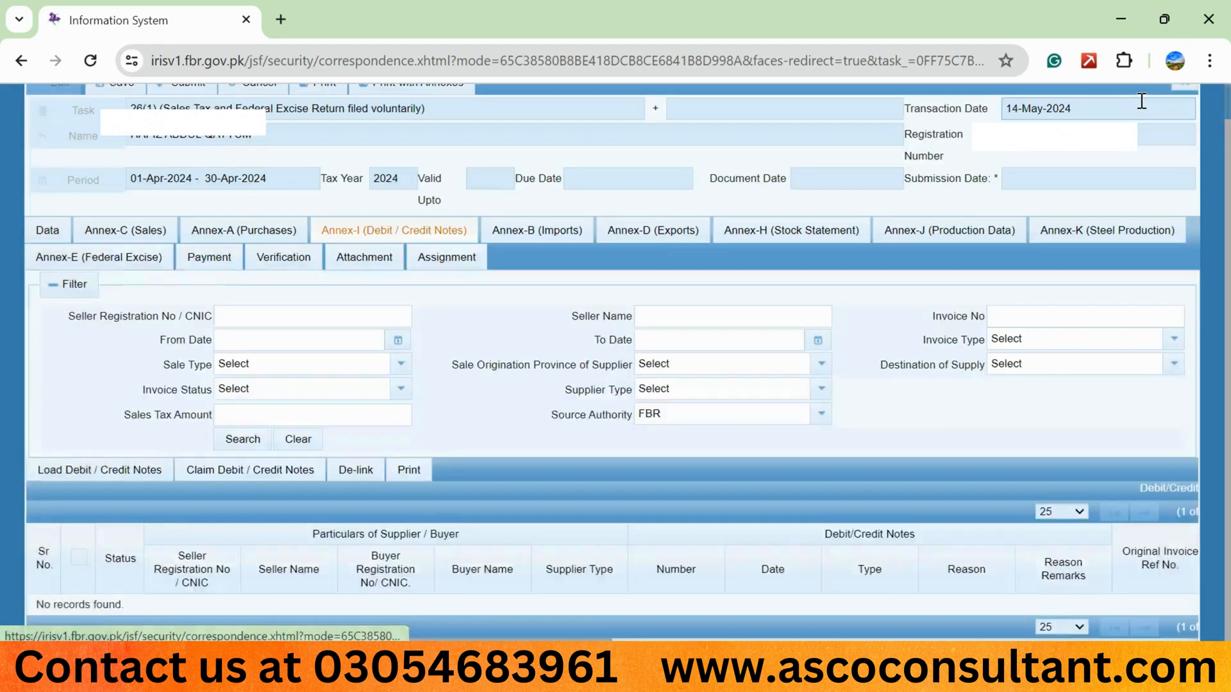
# Recalculate the return on the Data tab and review the Sale Tax Credit and Sale Tax Debit sections.
pyautogui.click(42, 241)
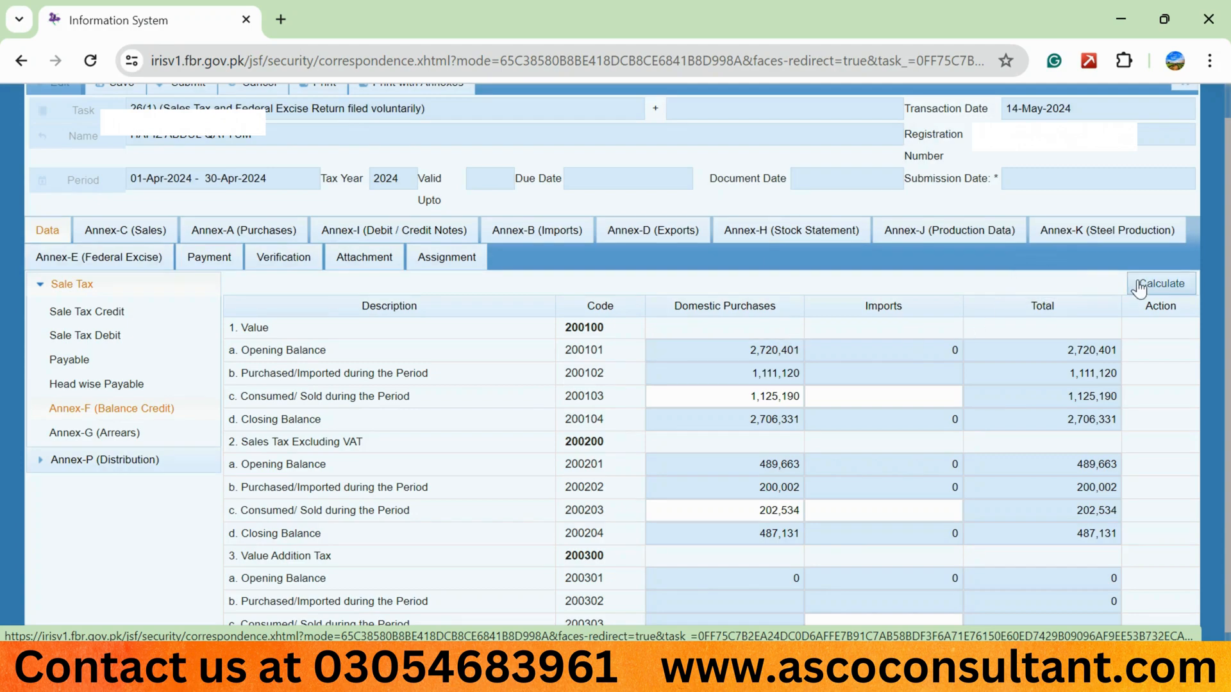
pyautogui.click(1162, 283)
pyautogui.click(90, 312)
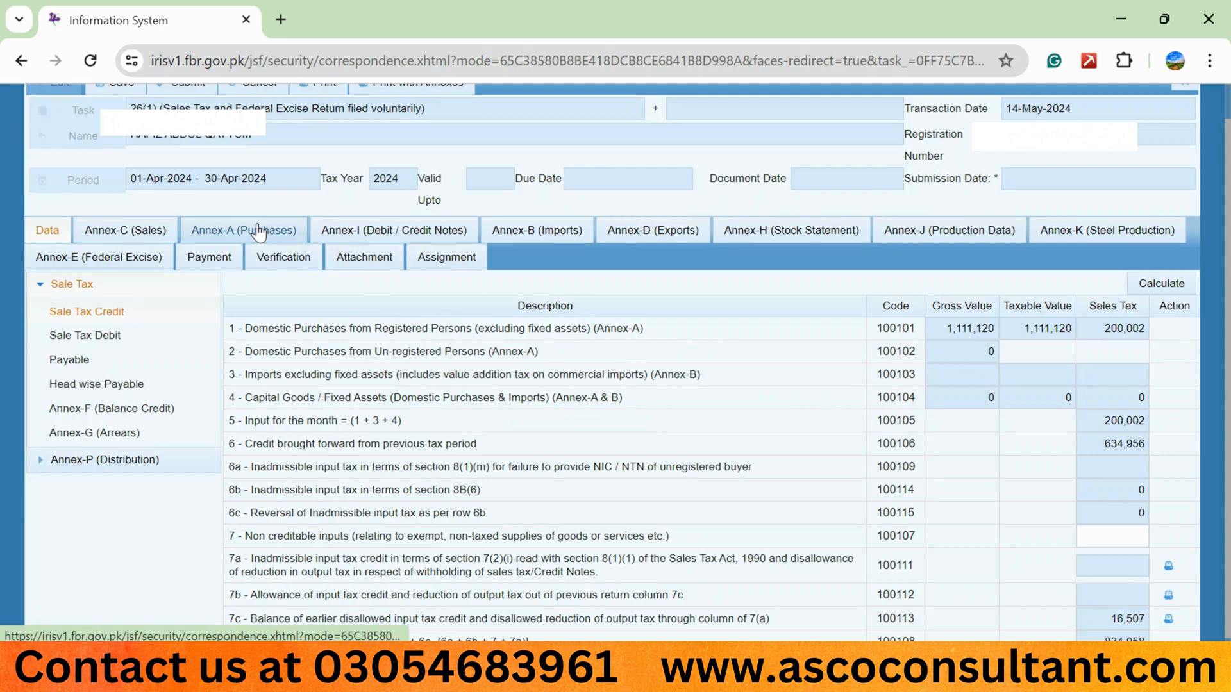
pyautogui.click(125, 336)
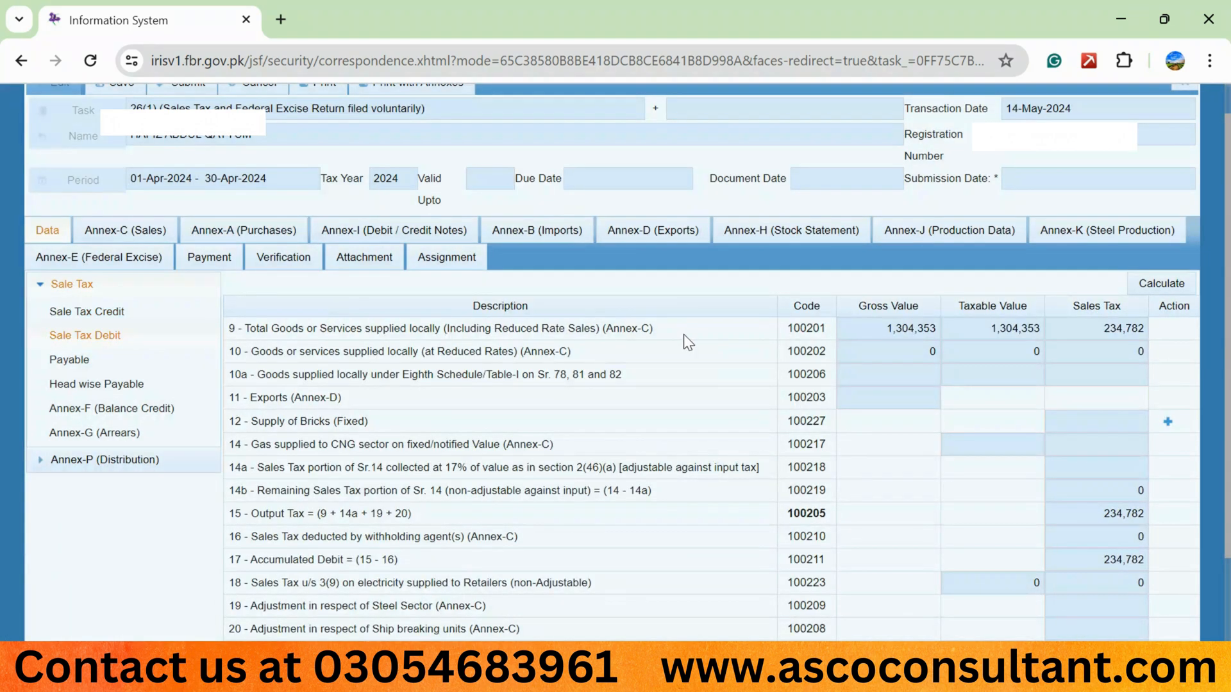
pyautogui.moveTo(653, 329); pyautogui.dragTo(540, 331)
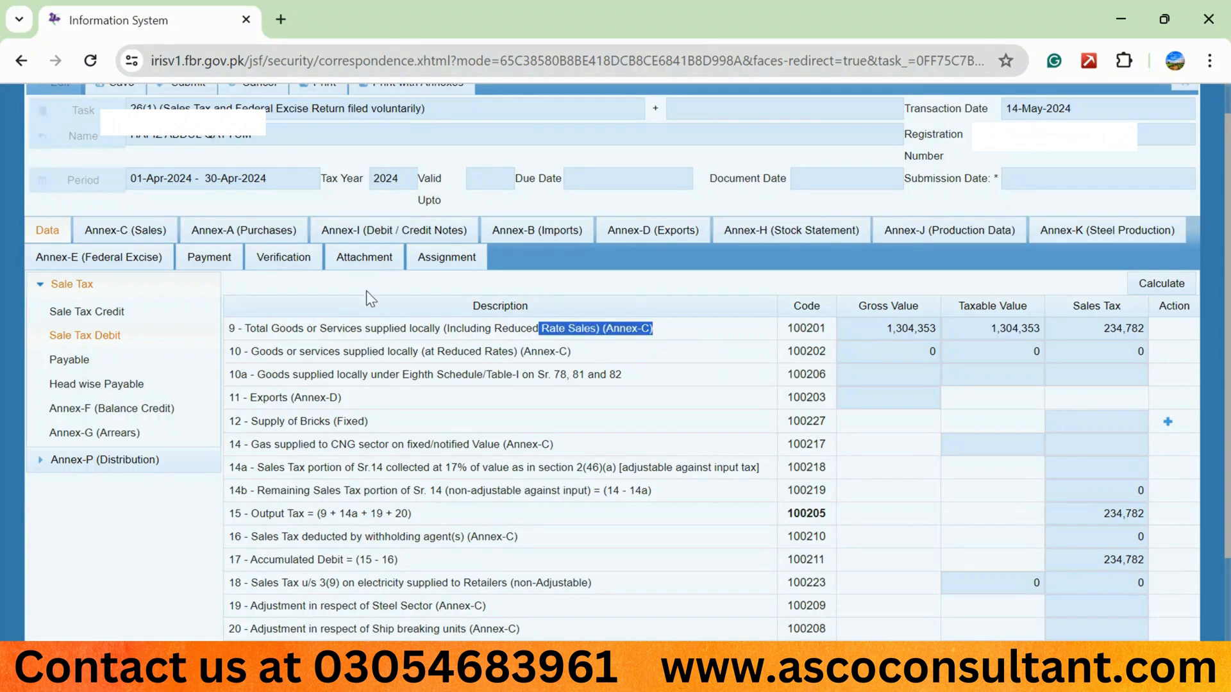
# Review the Annex-C domestic sales invoices list and return to the Sale Tax Debit section.
pyautogui.click(154, 232)
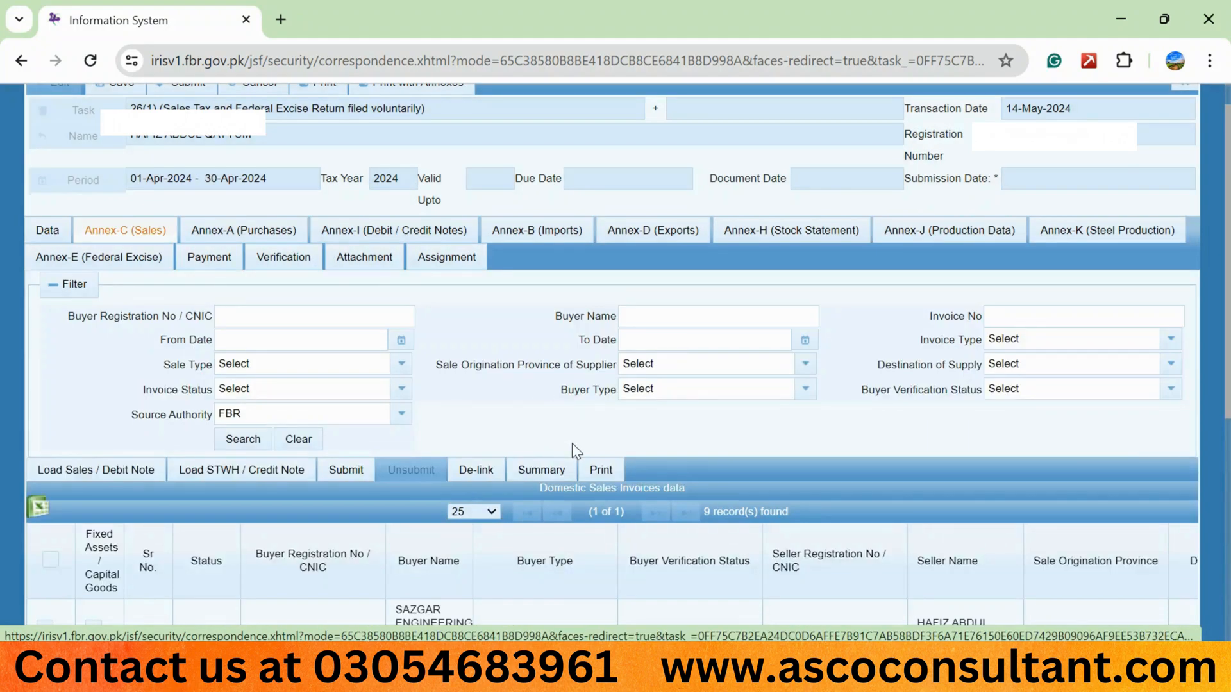
pyautogui.scroll(-3, 572, 444)
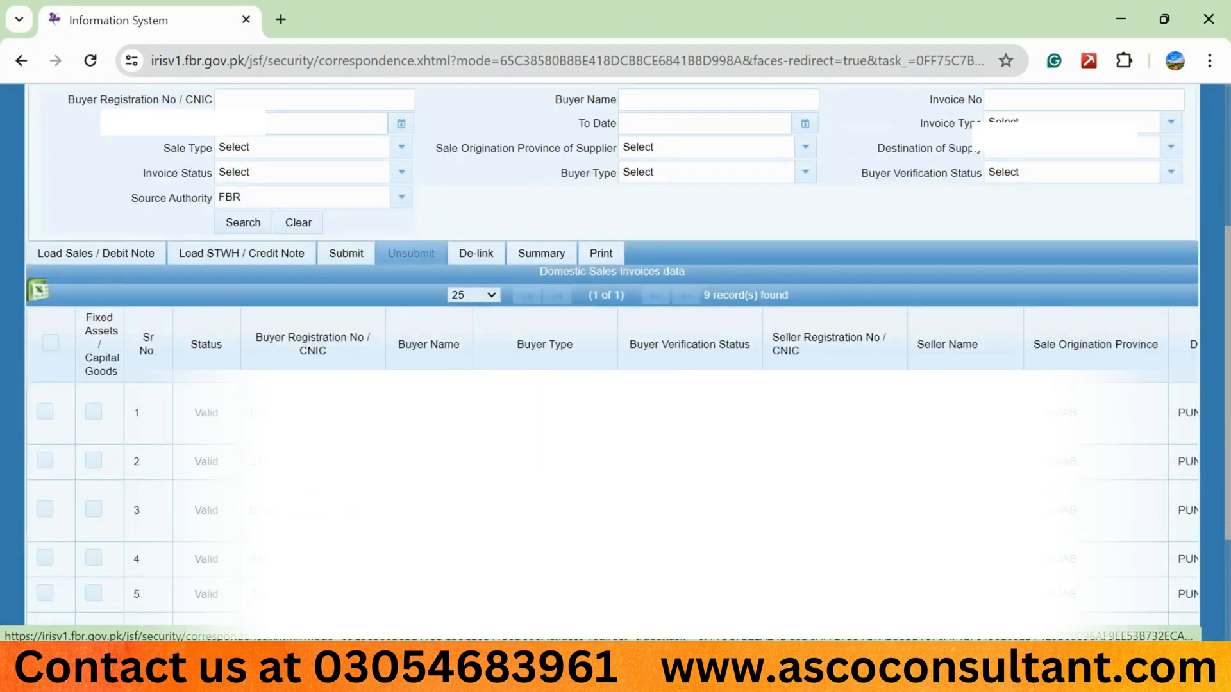
pyautogui.scroll(4, 302, 365)
pyautogui.click(48, 264)
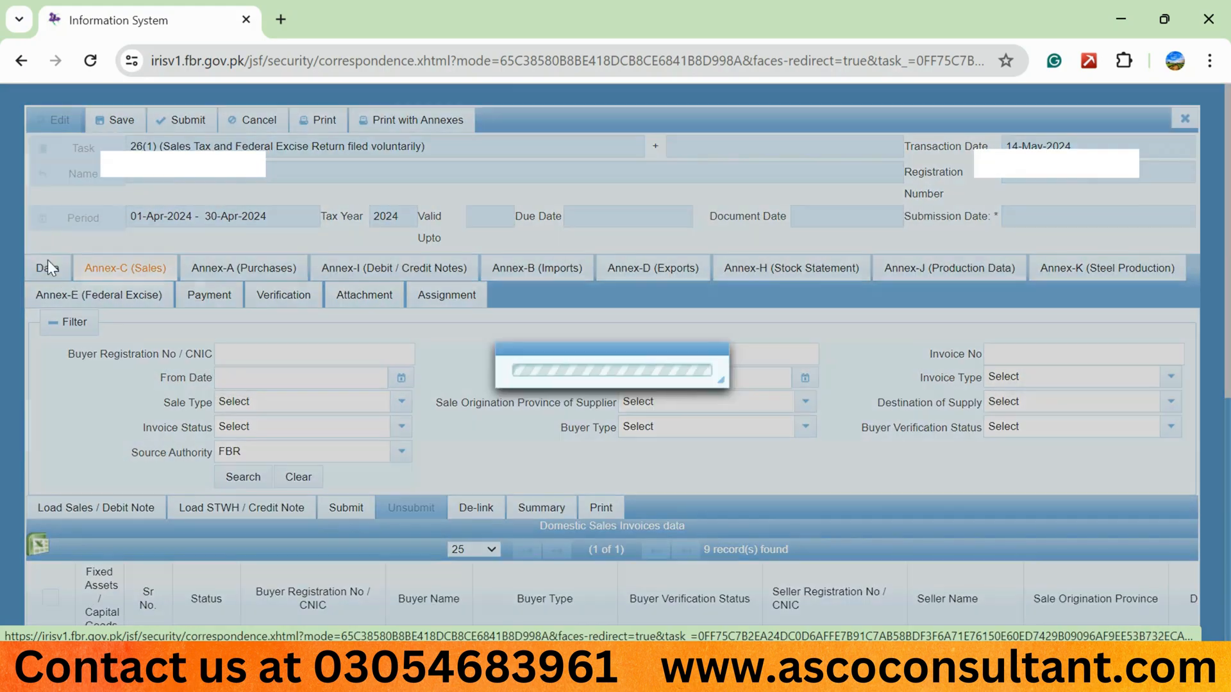
pyautogui.scroll(-2, 107, 269)
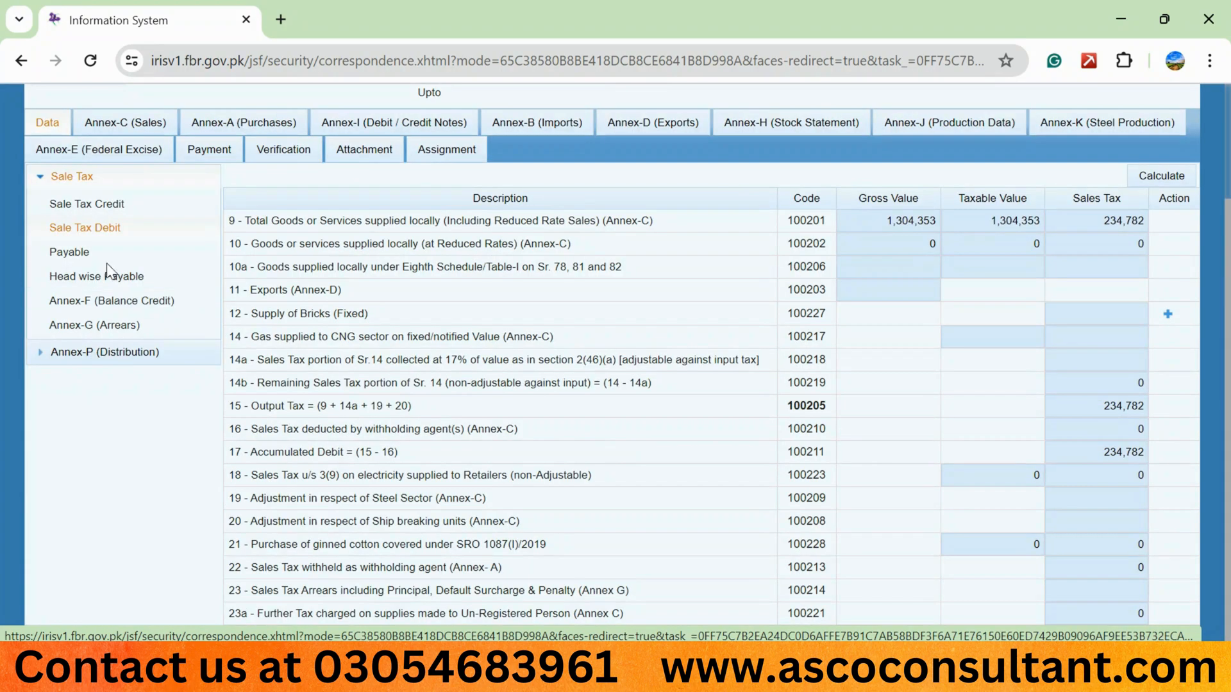
# Review the Payable, Annex-F, Annex-G (Arrears) and Annex-P (Distribution) sections of the Data tab.
pyautogui.click(96, 254)
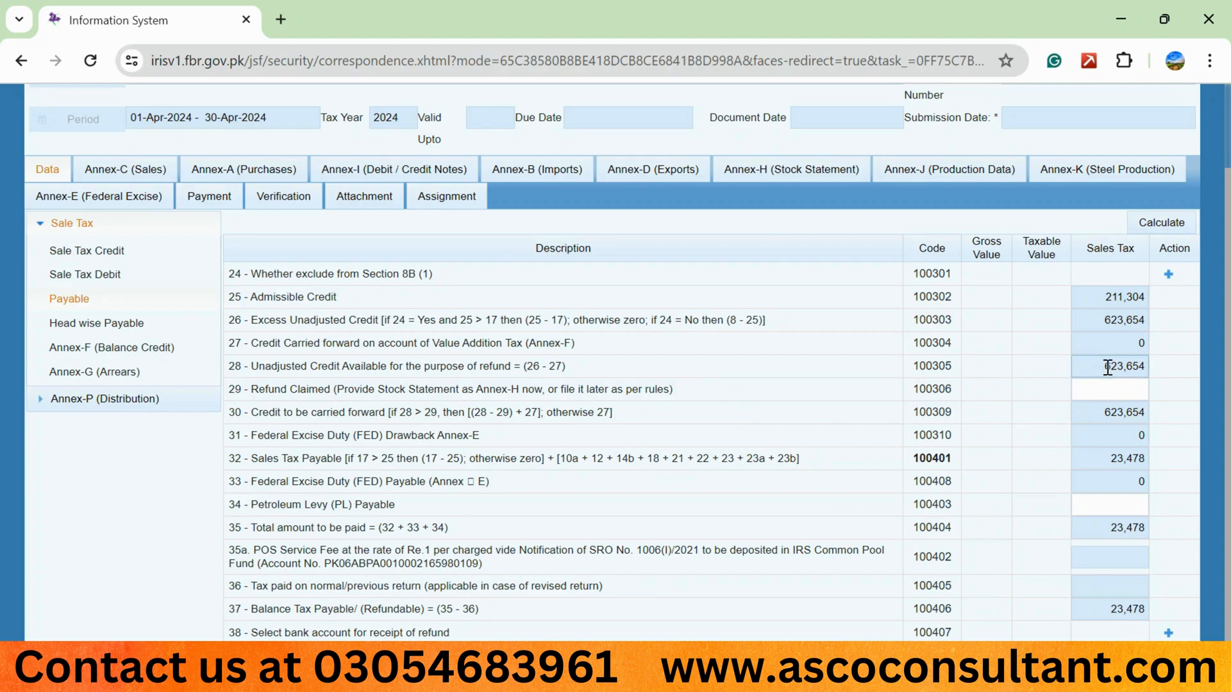
pyautogui.click(177, 346)
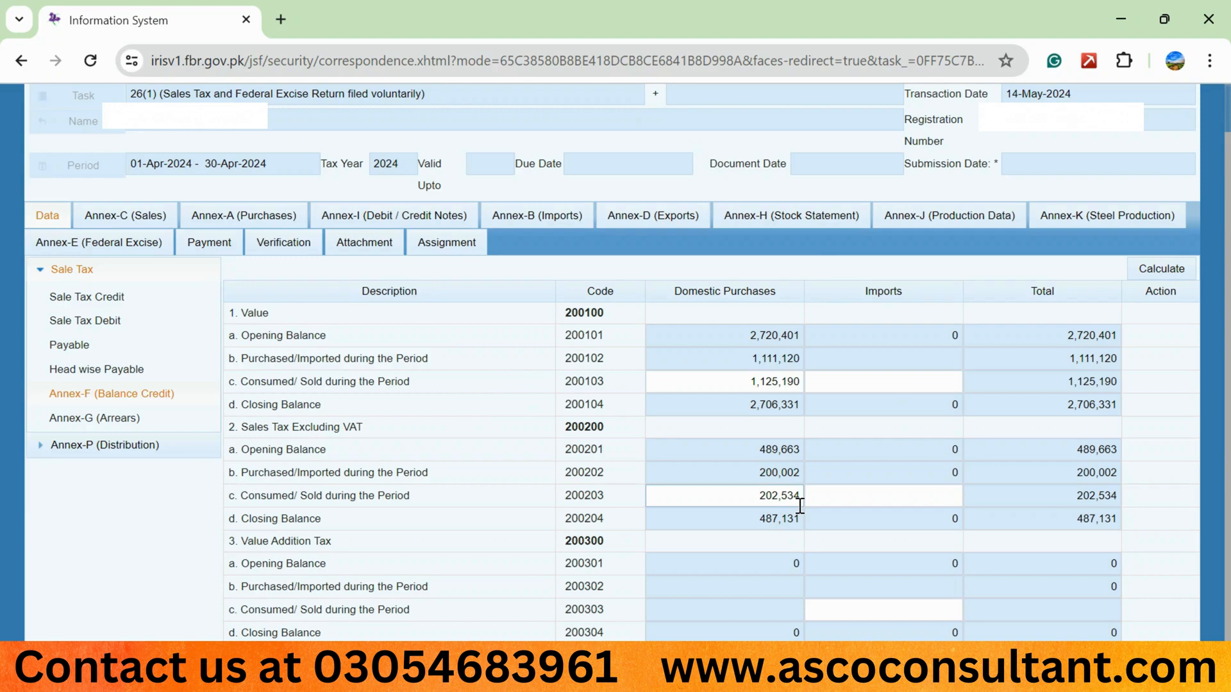
pyautogui.click(126, 420)
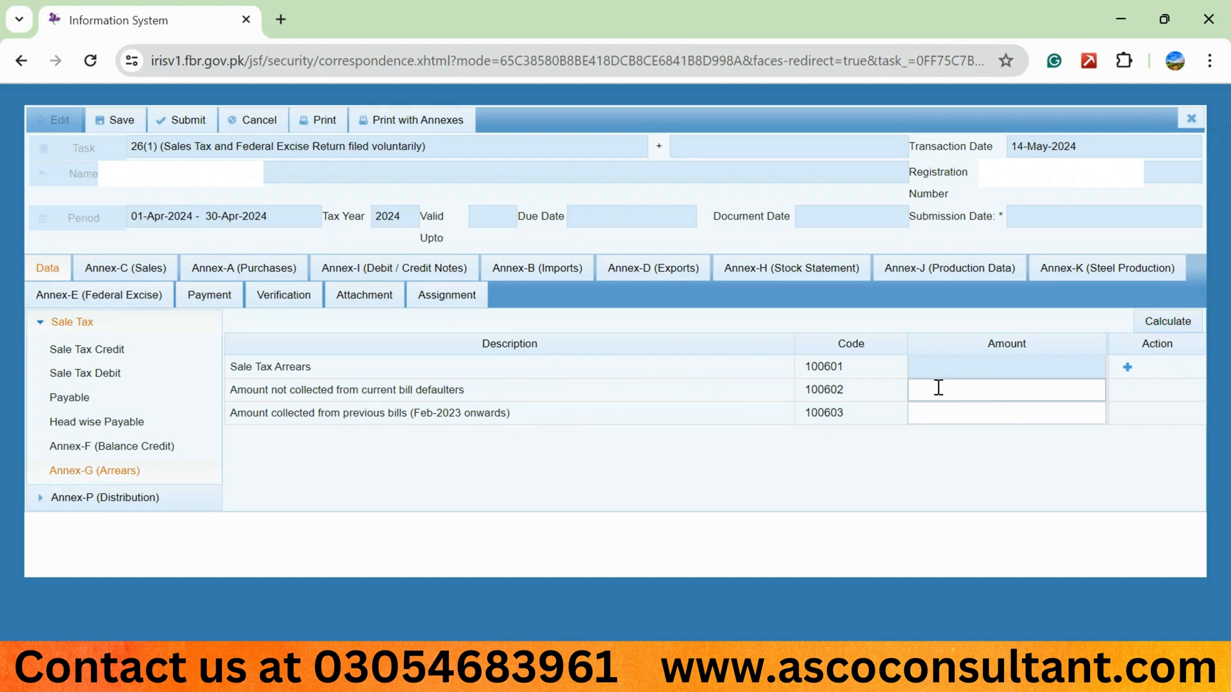
pyautogui.click(105, 497)
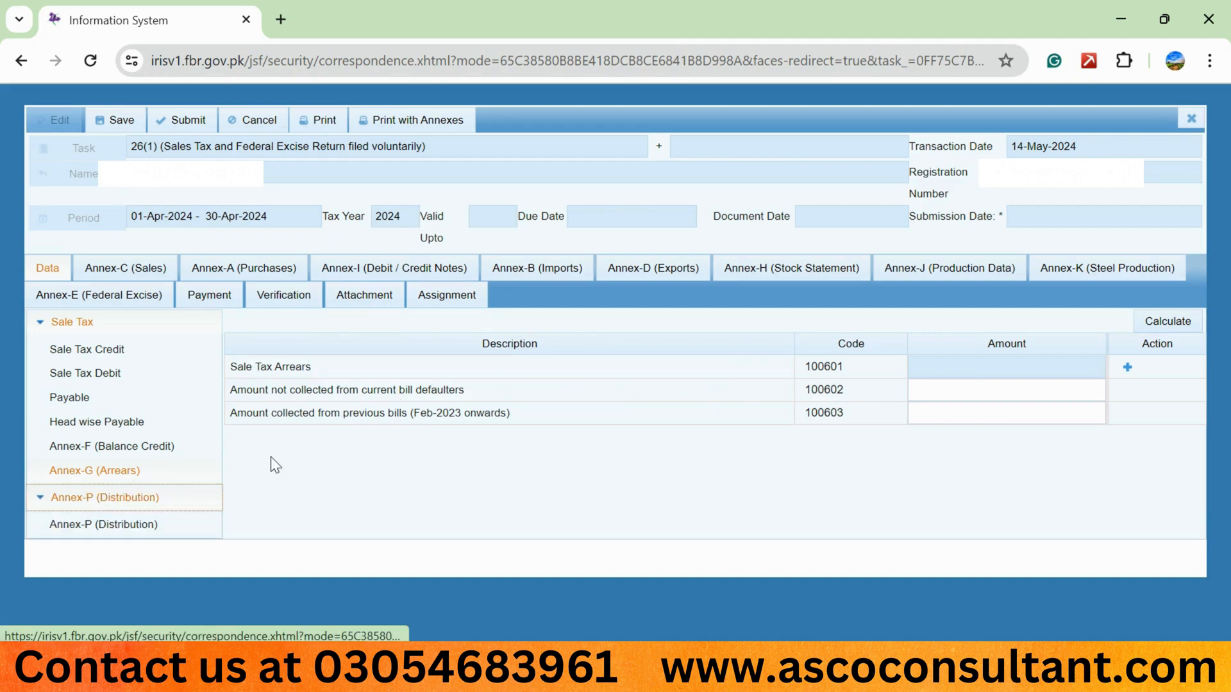
pyautogui.click(132, 526)
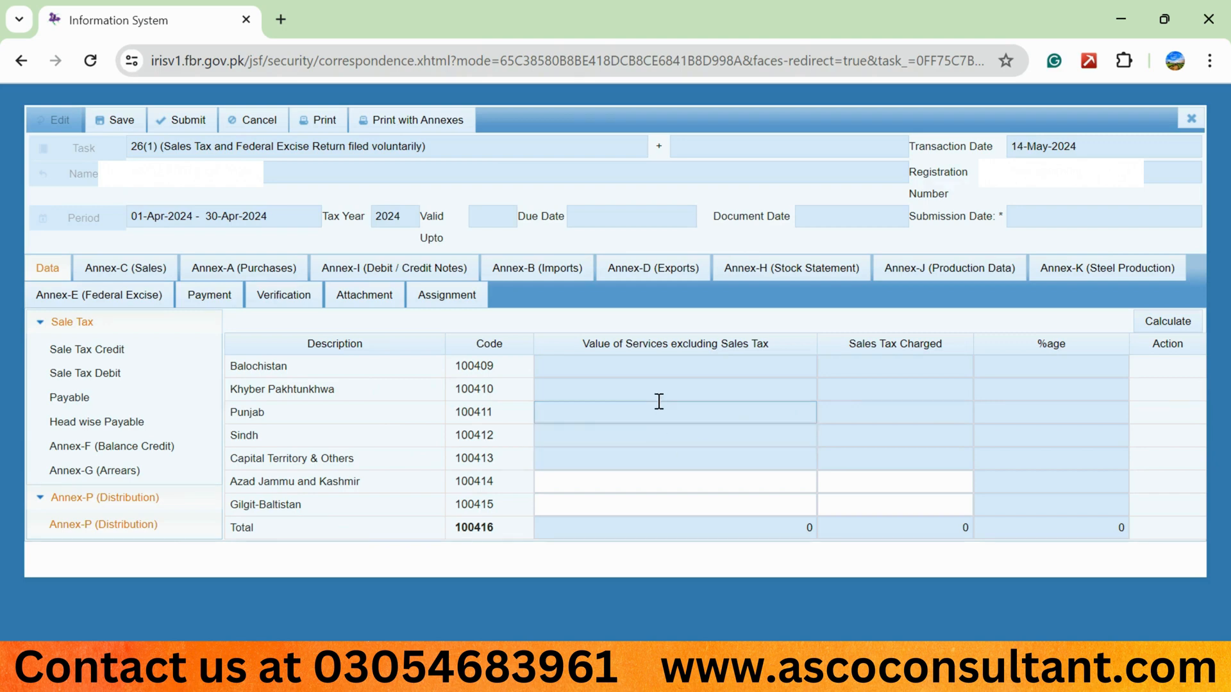
# Recalculate Annex-P distribution and review the sales tax payable rows in the Payable section.
pyautogui.click(1179, 323)
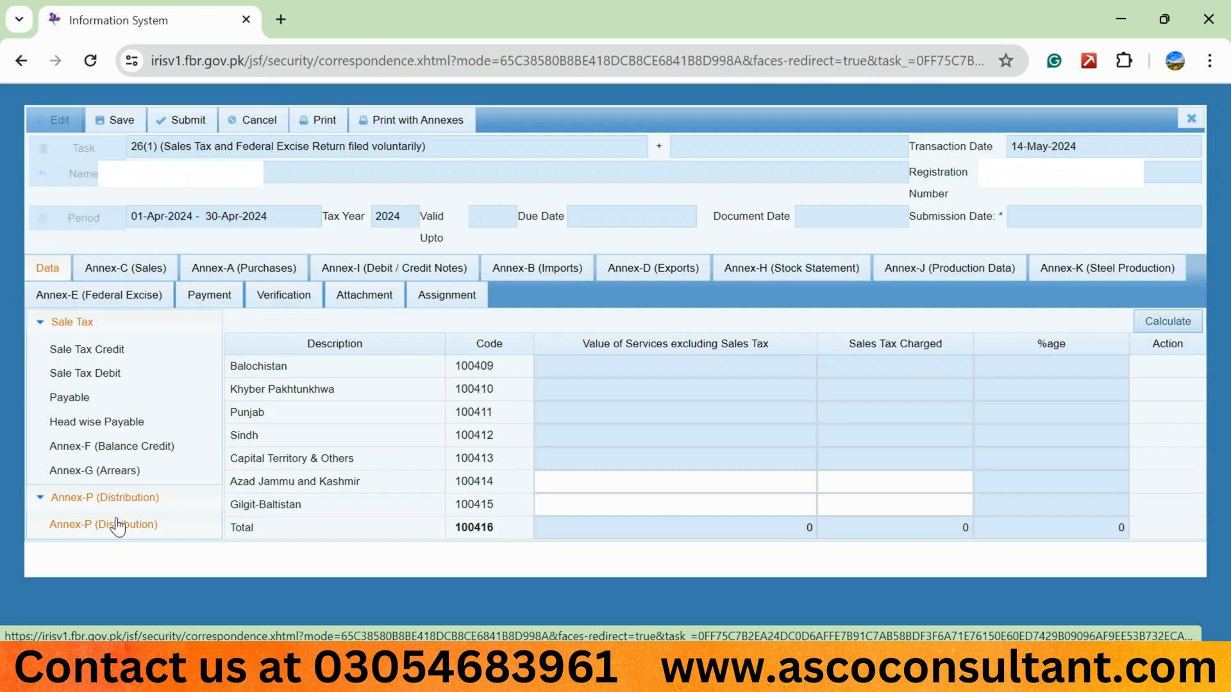
pyautogui.click(97, 400)
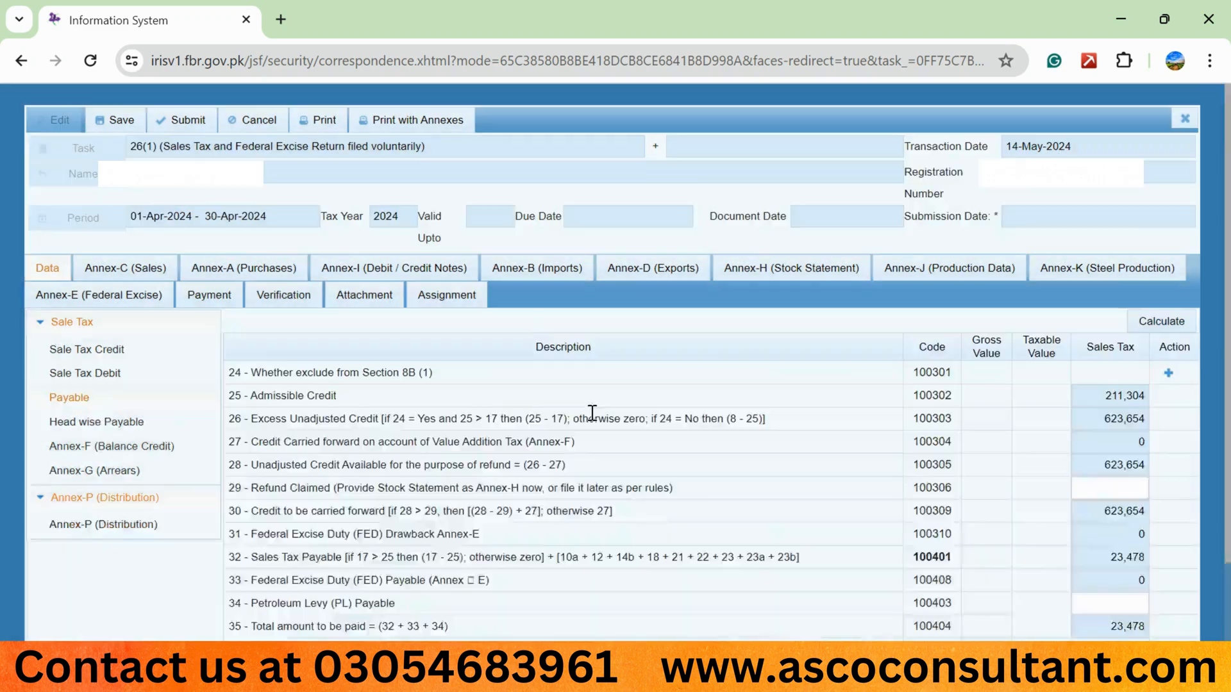
pyautogui.scroll(-2, 592, 414)
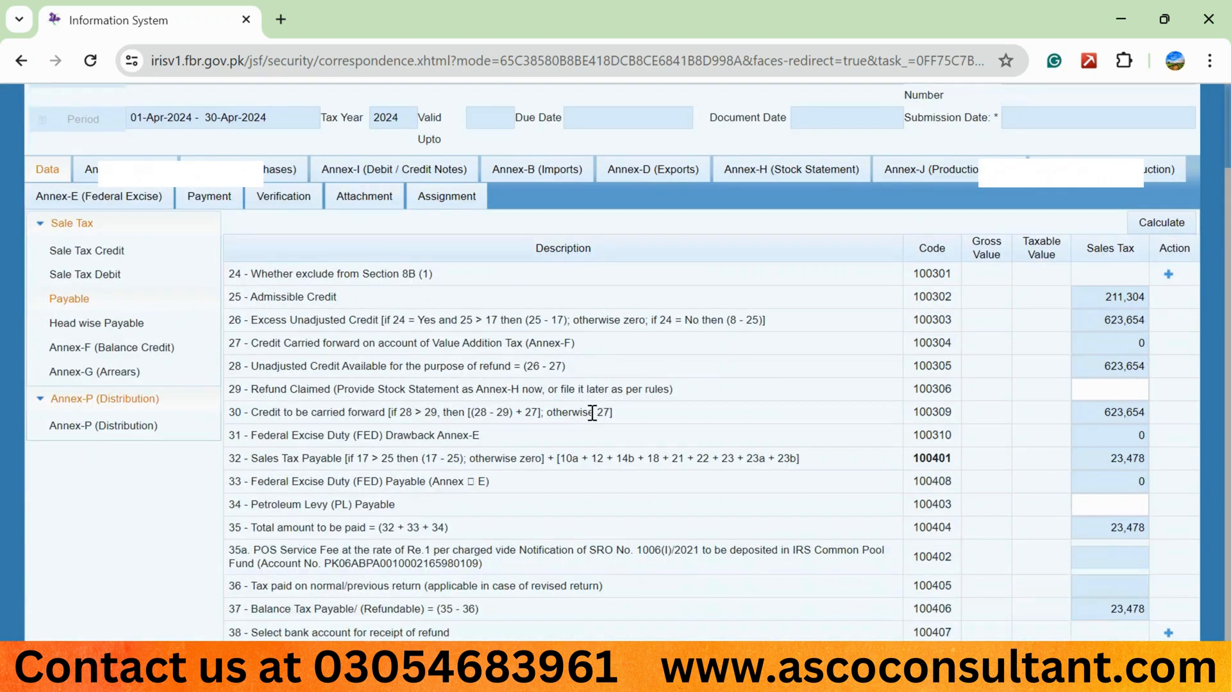
pyautogui.scroll(2, 592, 413)
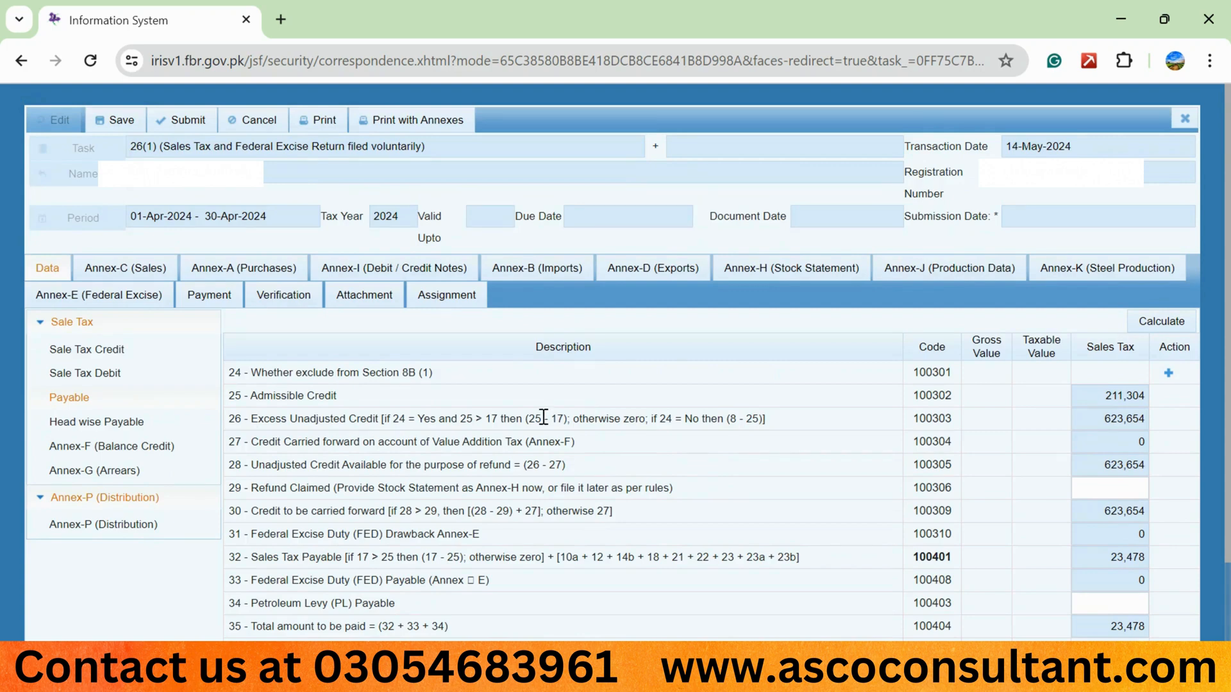
# Open the Payment tab and search for payment CPRs to attach, then close the payments dialog.
pyautogui.click(229, 298)
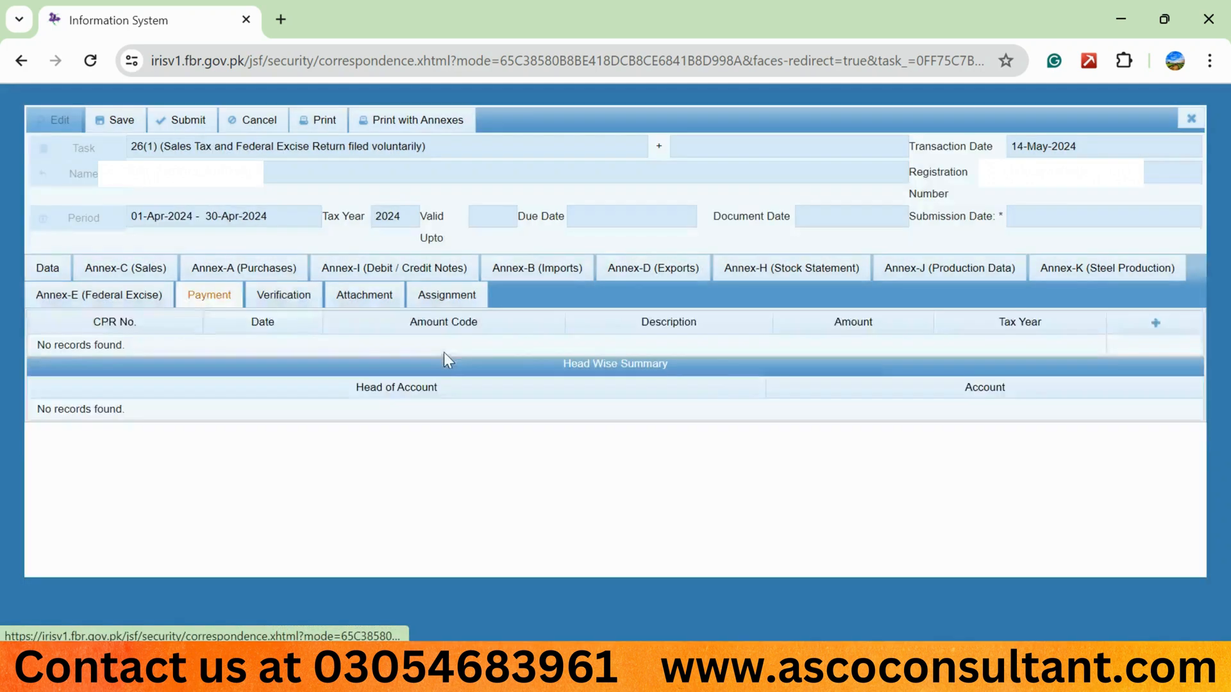
pyautogui.click(1156, 323)
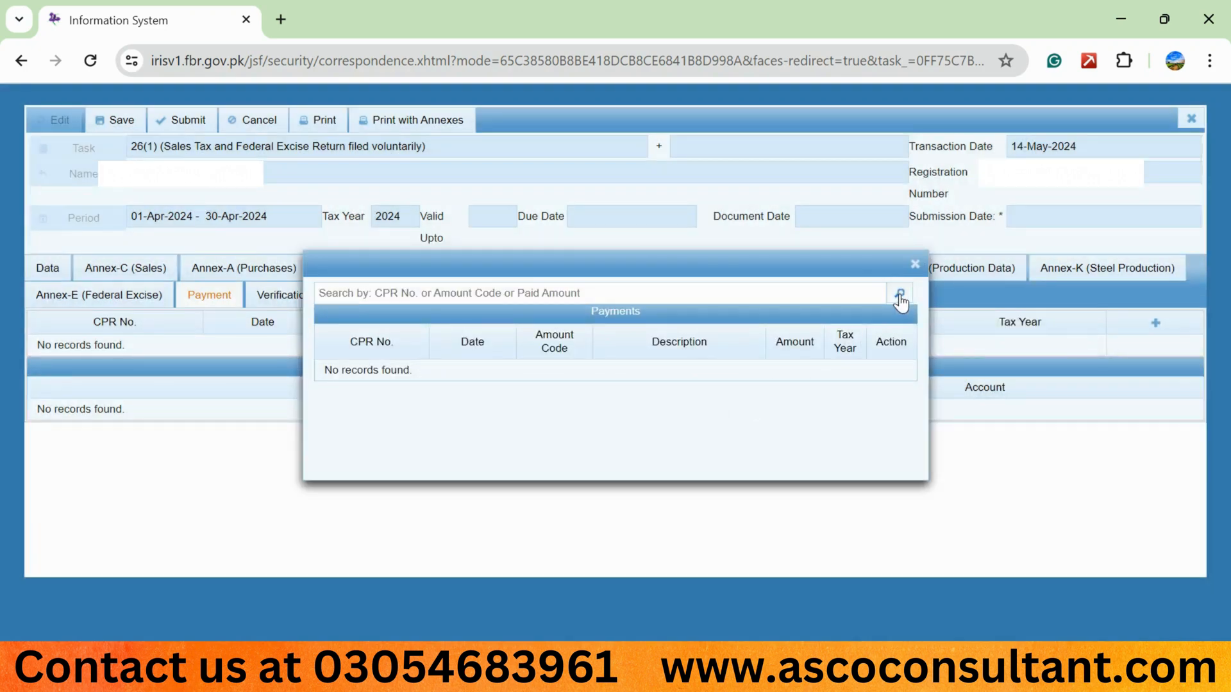
pyautogui.click(900, 295)
pyautogui.click(915, 264)
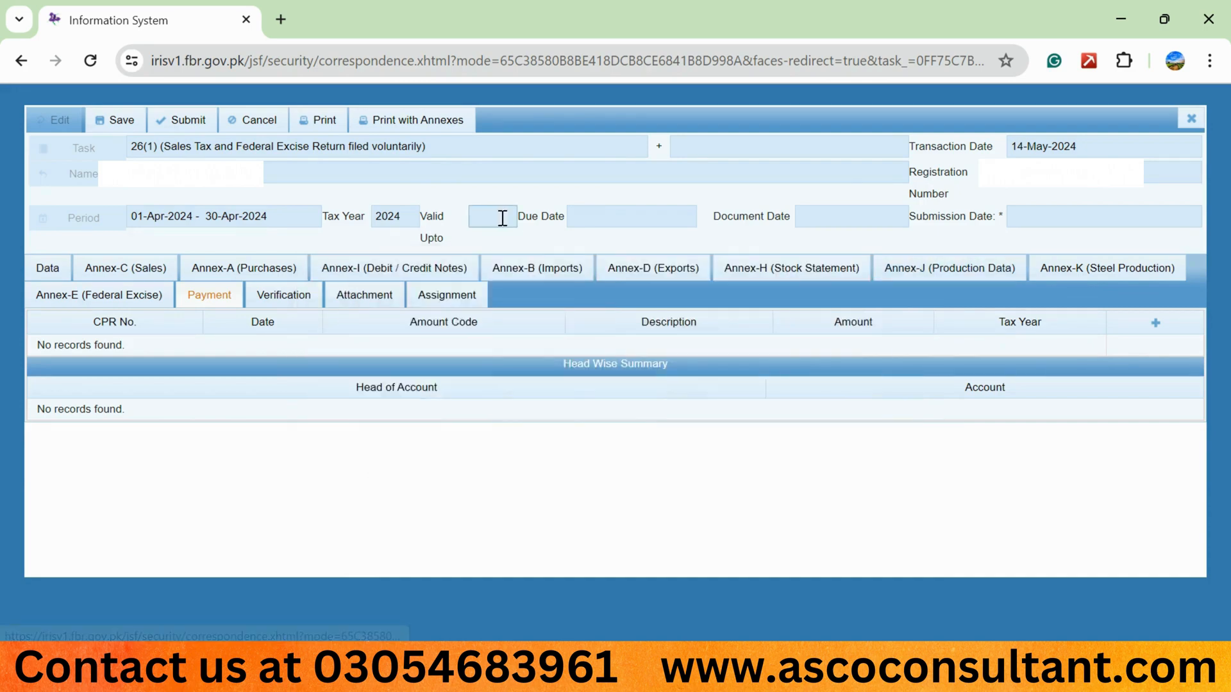
# Open a new browser tab and go to e.fbr.gov.pk.
pyautogui.click(280, 20)
pyautogui.write('e.')
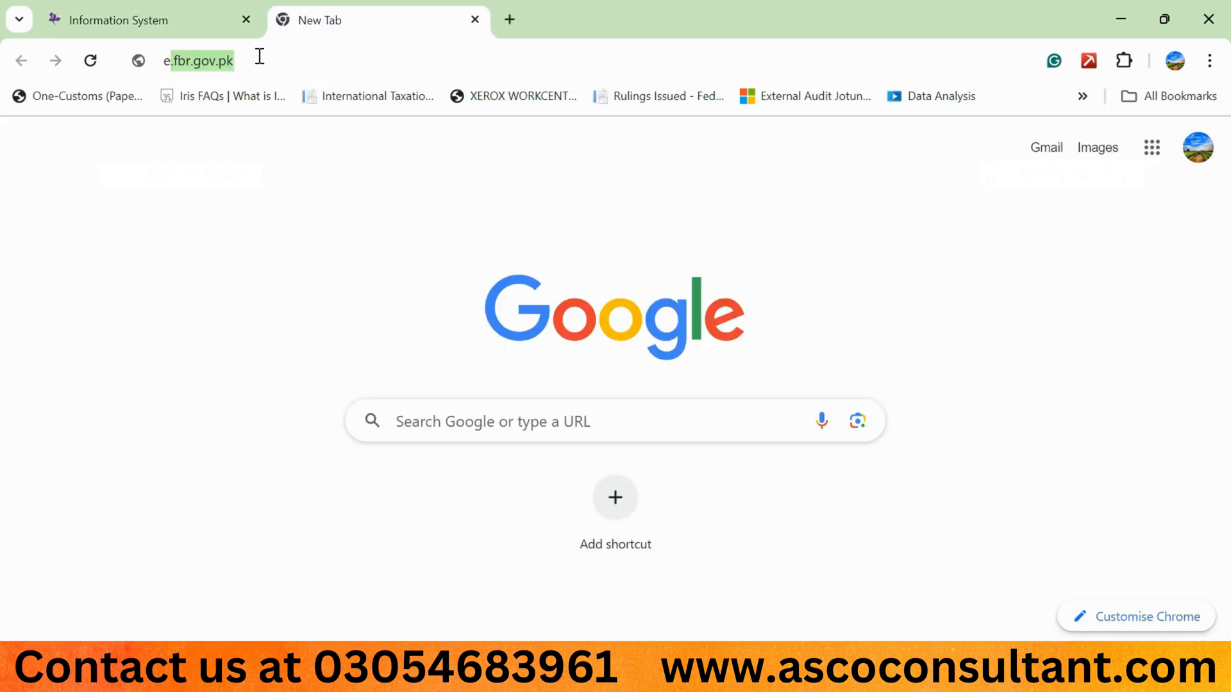
pyautogui.press('Return')
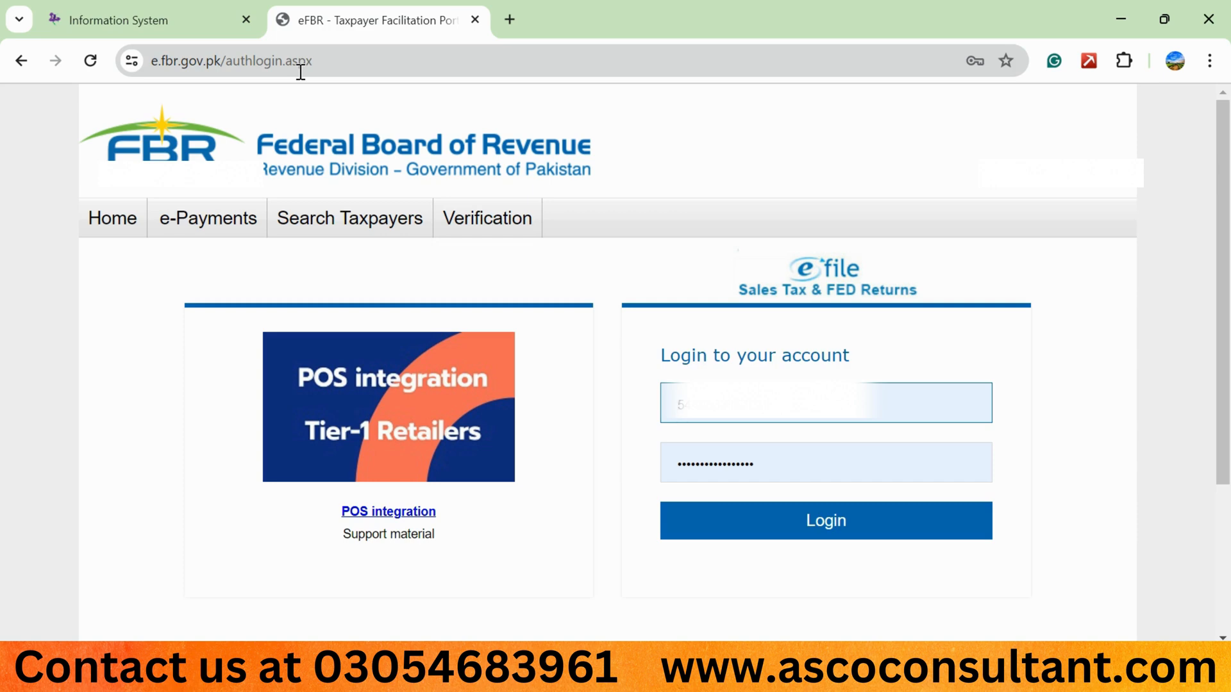
# Log in to the e-FBR portal by pasting the username and entering the account password.
pyautogui.hotkey('ctrl', 'v')
pyautogui.press('Tab')
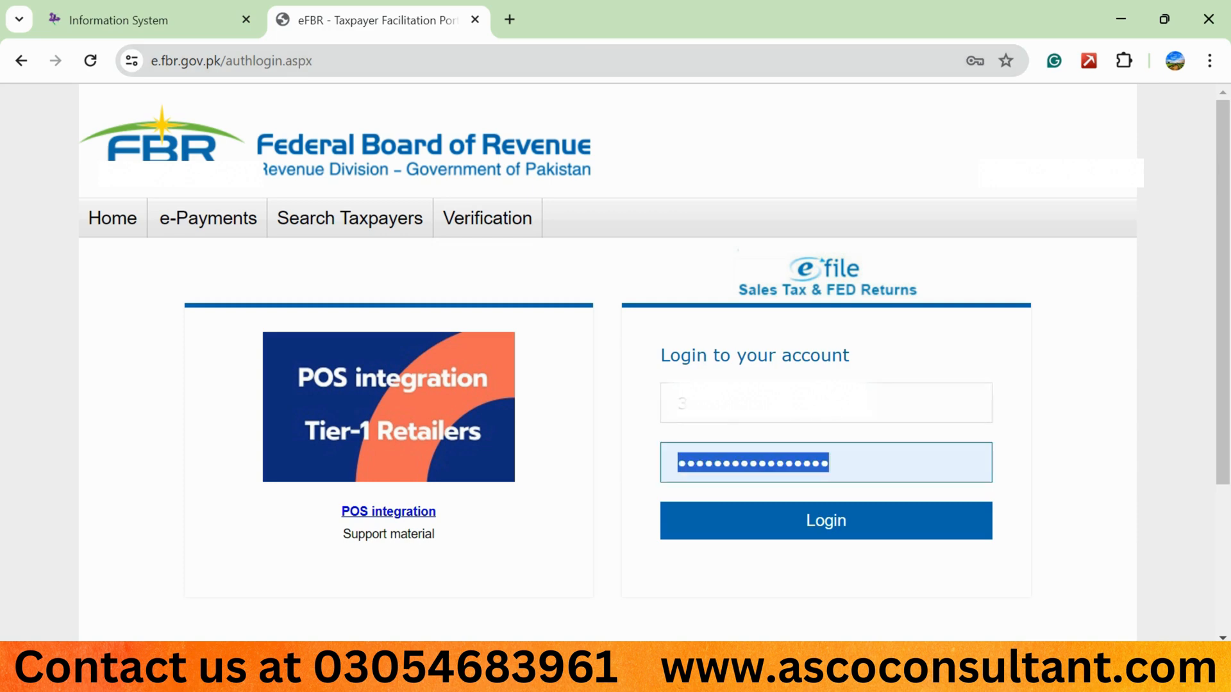
pyautogui.write('****')
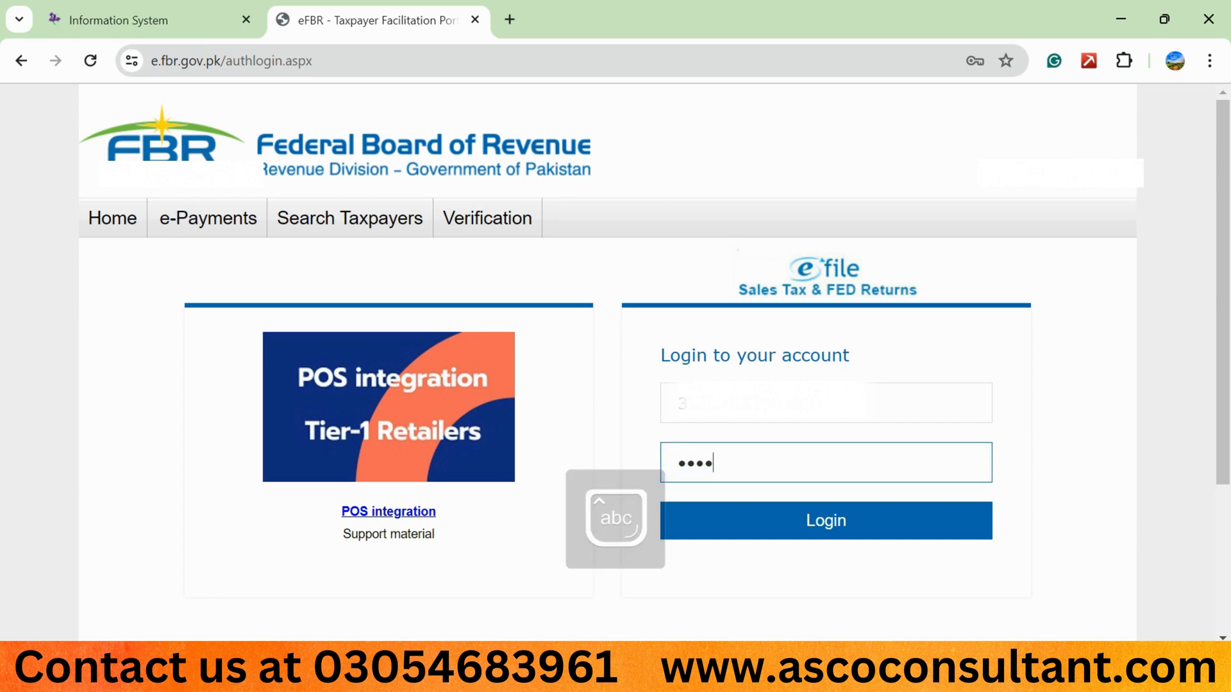
pyautogui.write('*****')
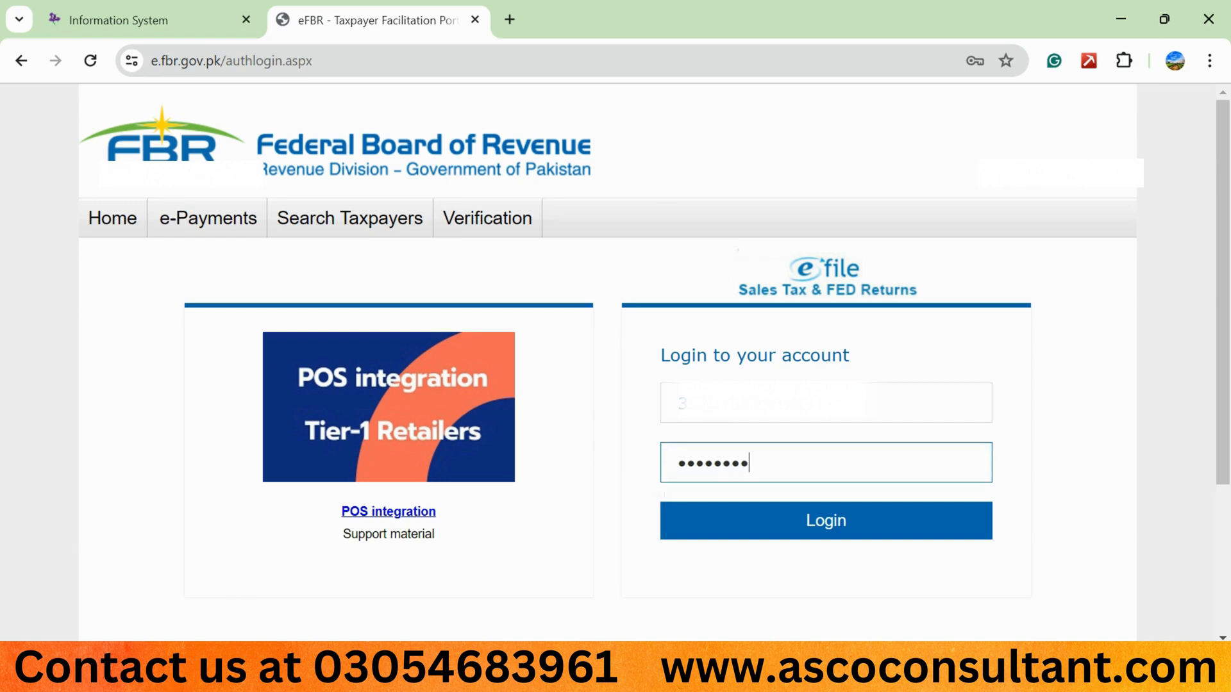
pyautogui.click(768, 532)
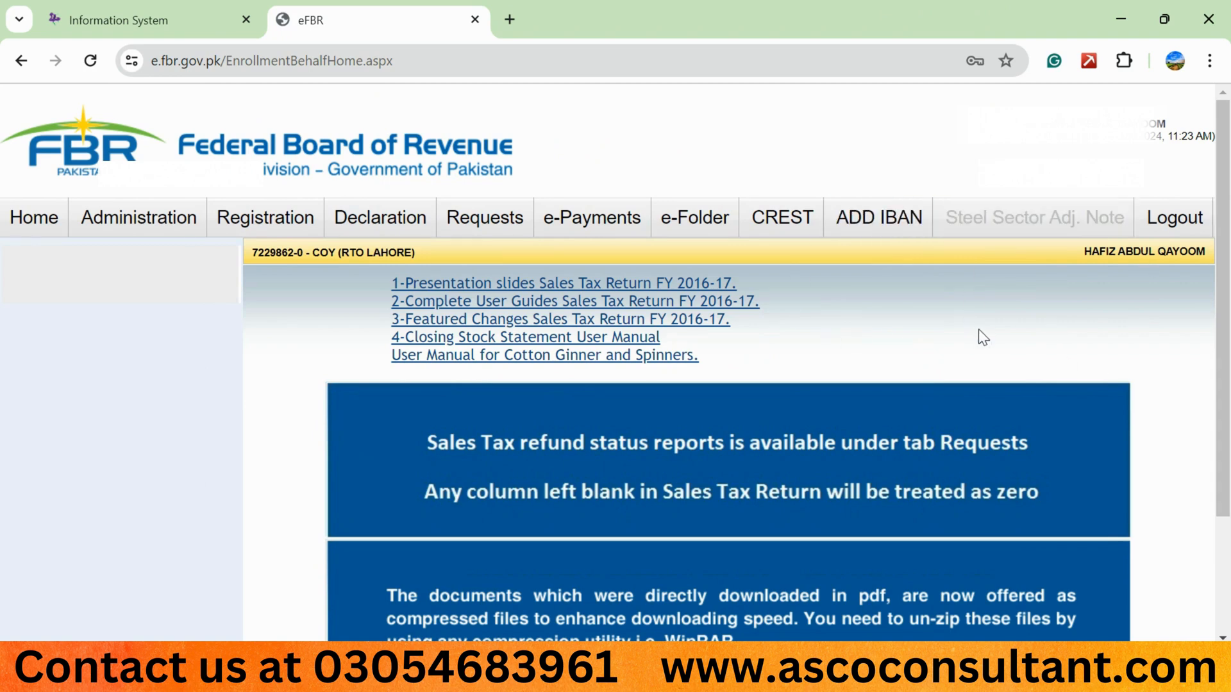
# Start a Sales Tax e-payment slip and set the payment year to 2024.
pyautogui.moveTo(593, 221)
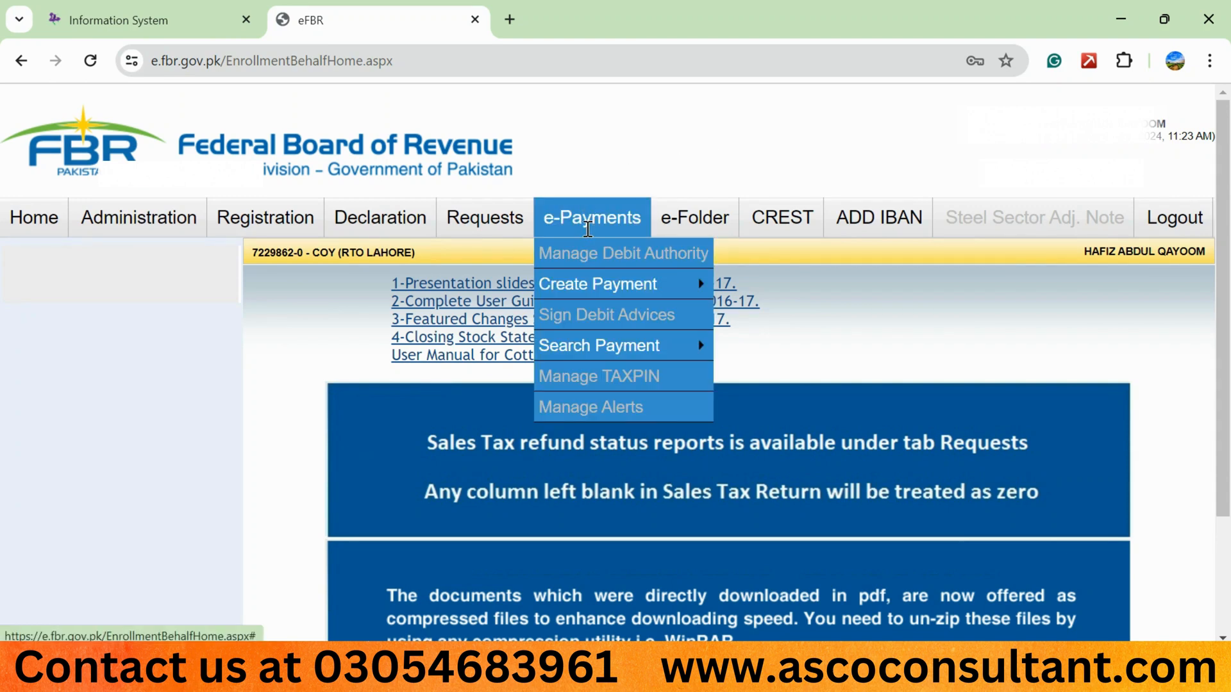
pyautogui.moveTo(590, 289)
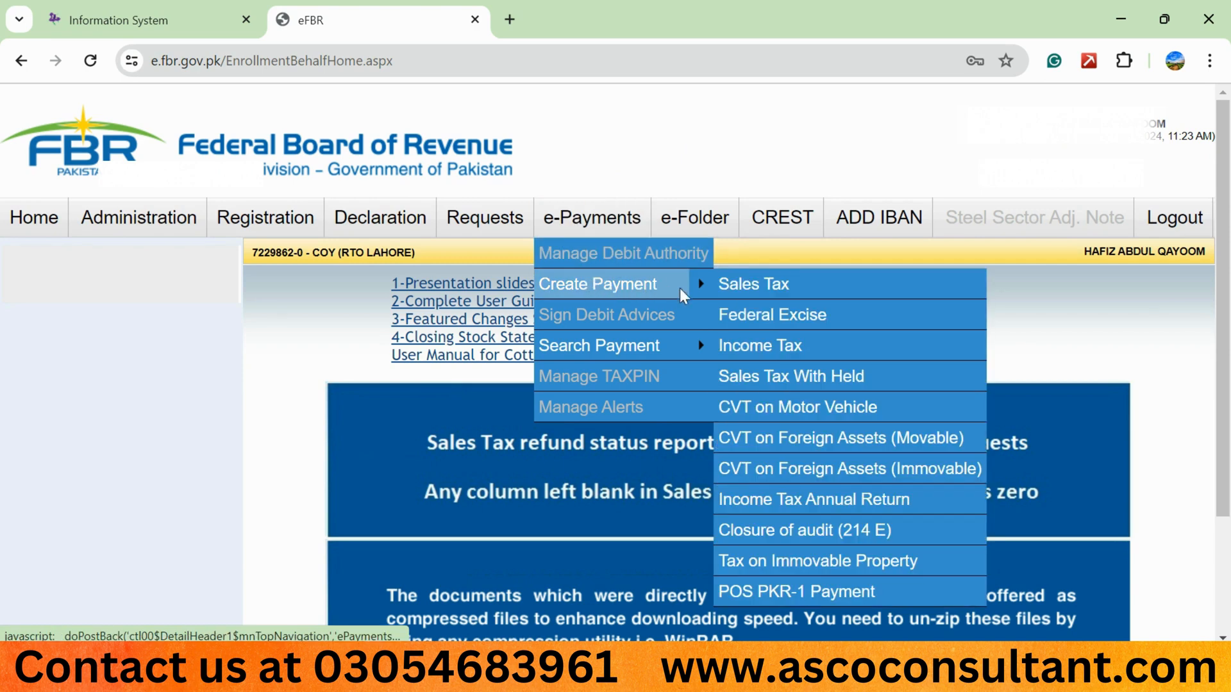
pyautogui.click(754, 286)
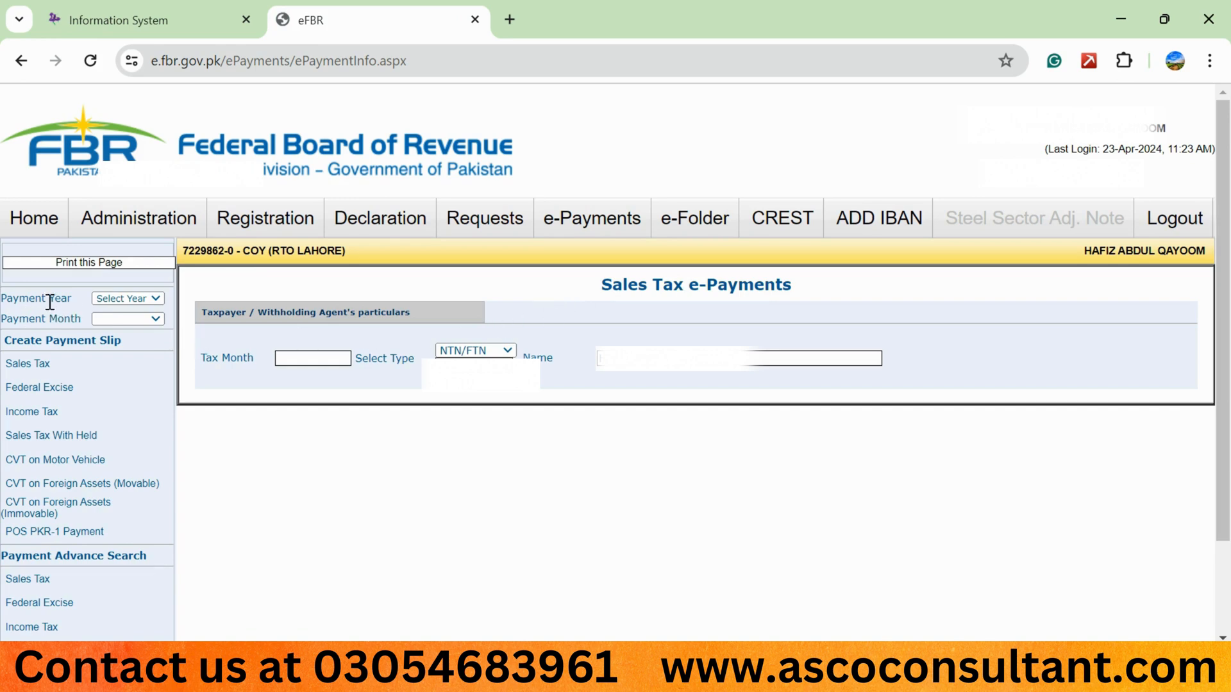
pyautogui.click(116, 300)
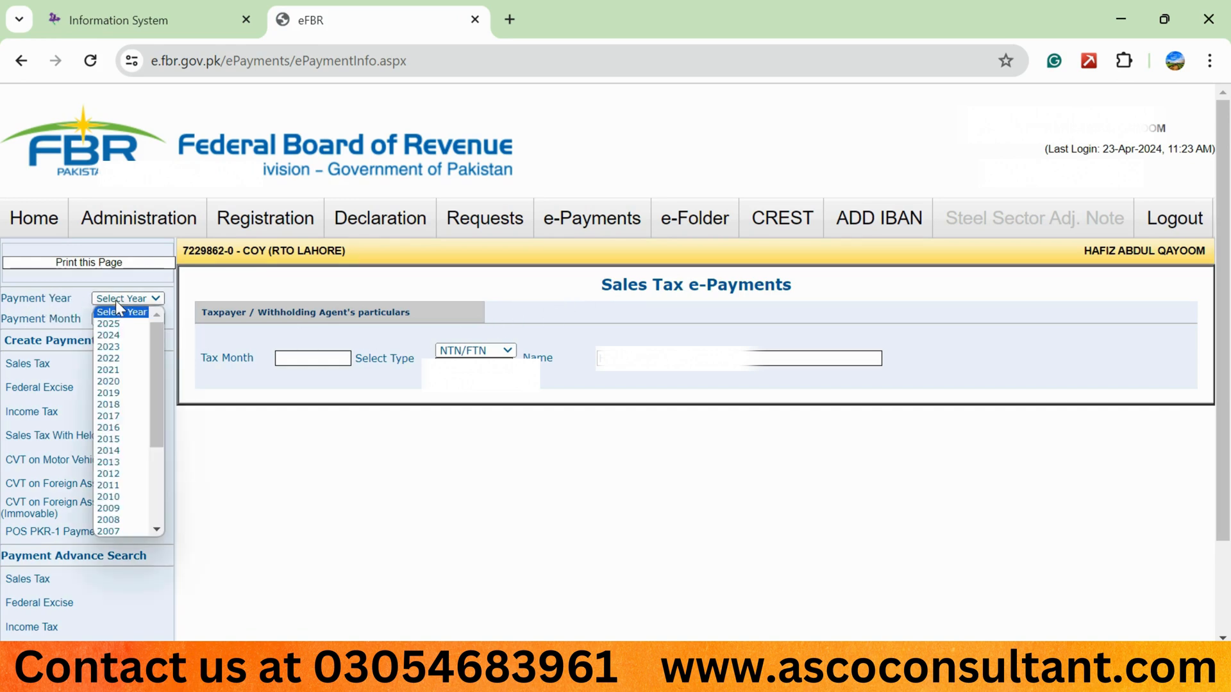
pyautogui.press('Down')
pyautogui.press('Down')
pyautogui.press('Return')
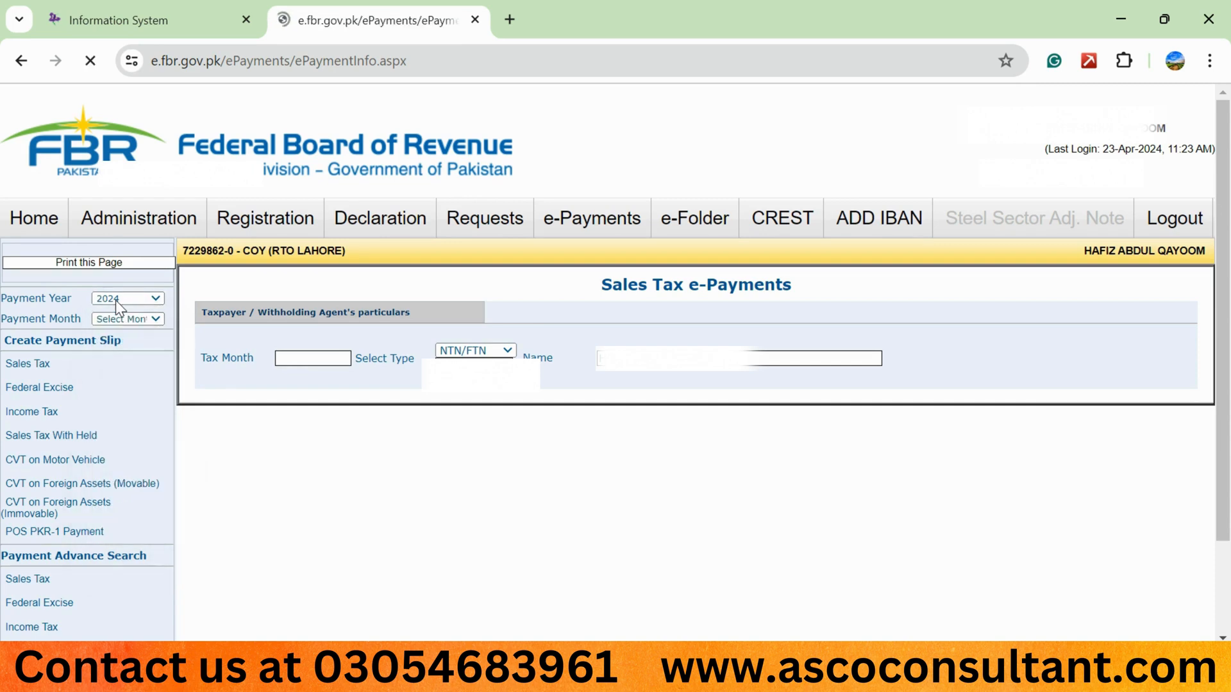
# Set the payment month to Apr, 2024 and open the Sales Tax payment slip form.
pyautogui.click(129, 319)
pyautogui.press('Down')
pyautogui.press('Down')
pyautogui.press('Down')
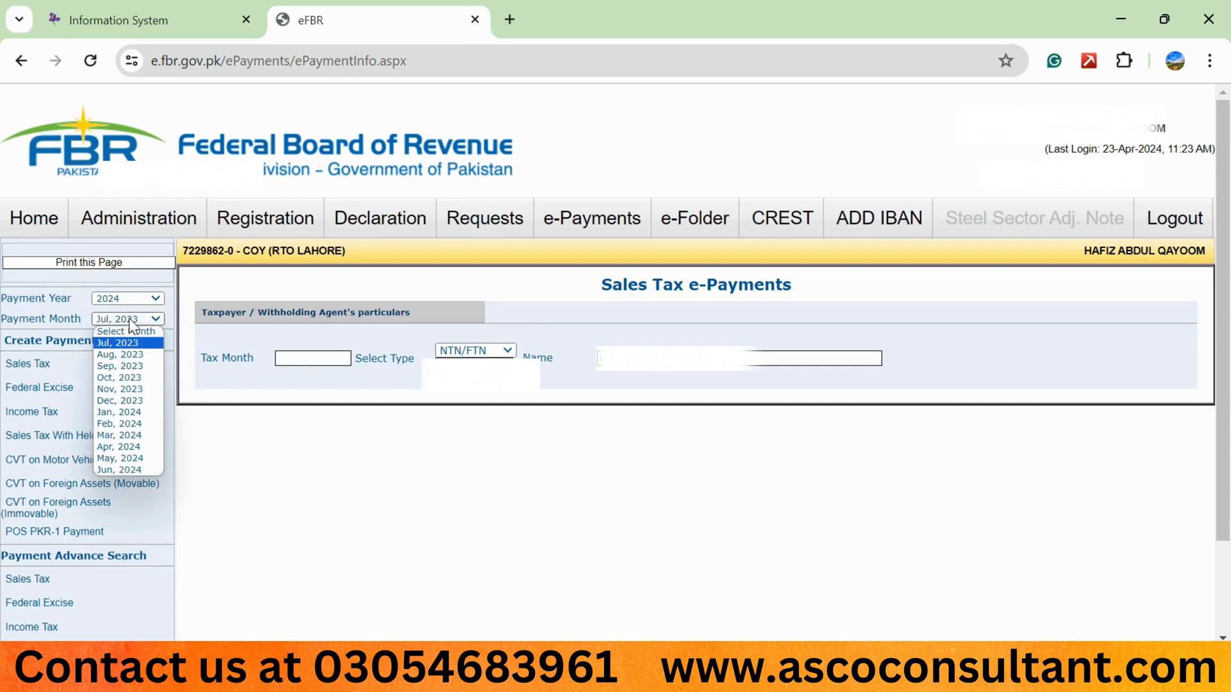
pyautogui.press('Down')
pyautogui.press('Down')
pyautogui.press('Down')
pyautogui.press('Down')
pyautogui.press('Down')
pyautogui.press('Down')
pyautogui.press('Down')
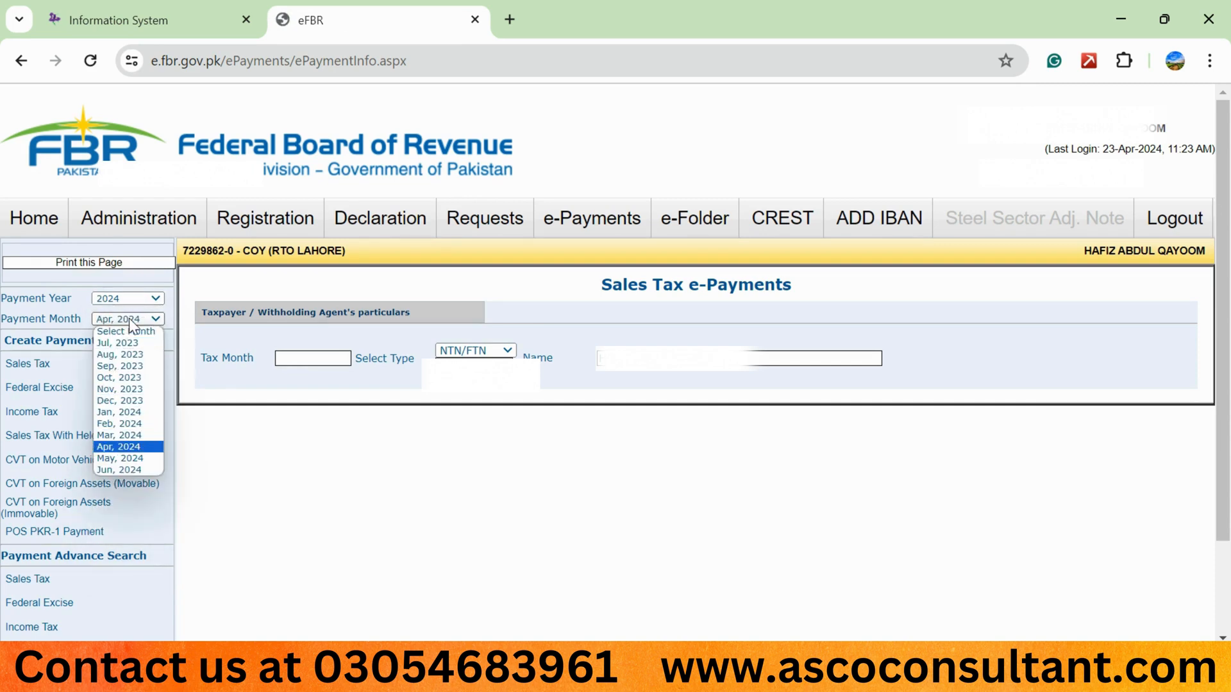
pyautogui.press('Return')
pyautogui.click(19, 346)
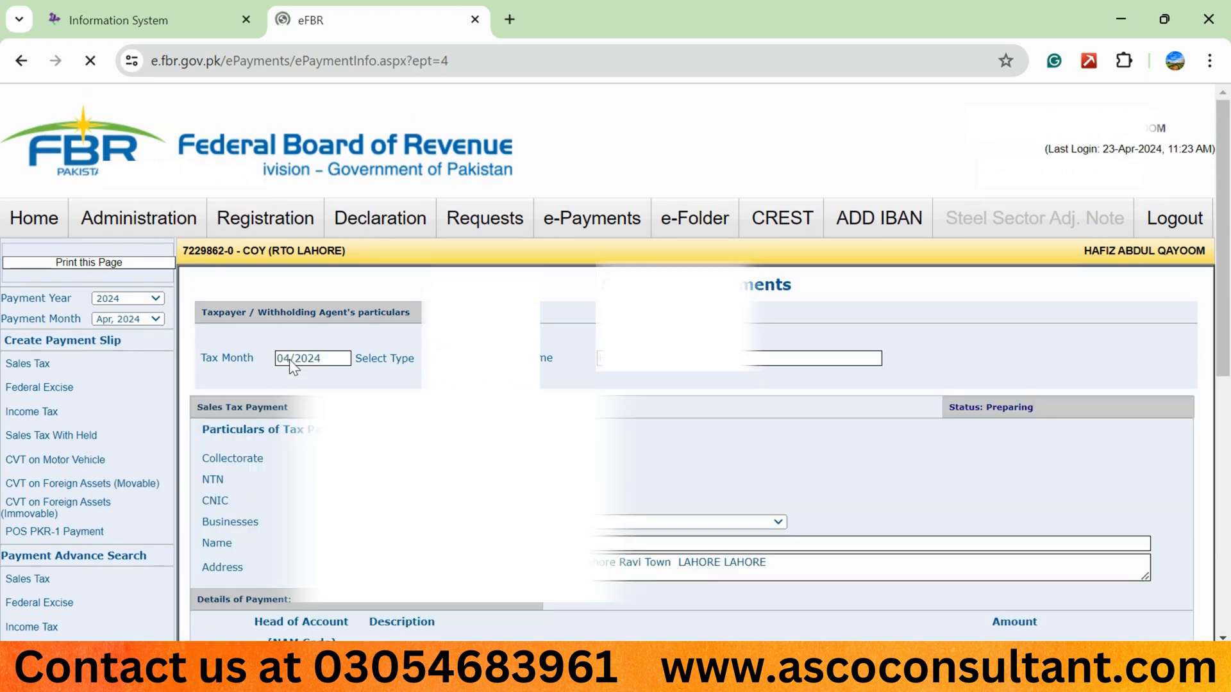
# Check the sales tax payable amount on the IRIS return's Data tab before filling in the slip.
pyautogui.scroll(-1, 424, 303)
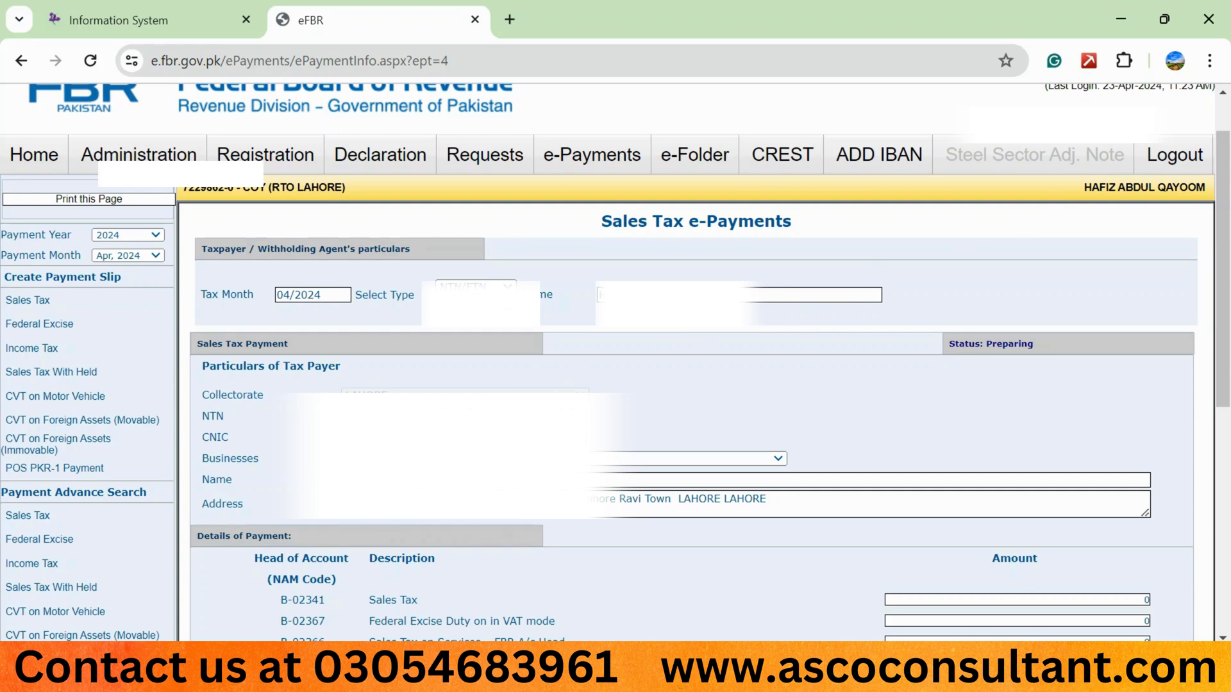
pyautogui.scroll(-5, 221, 144)
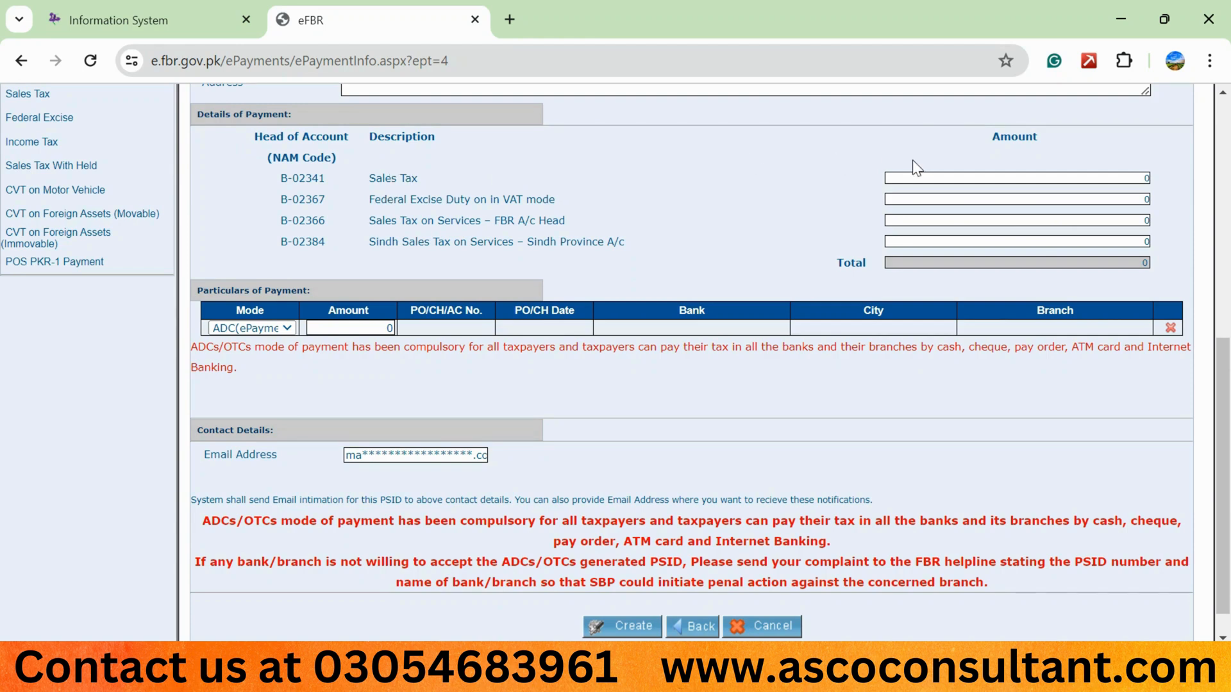
pyautogui.click(193, 12)
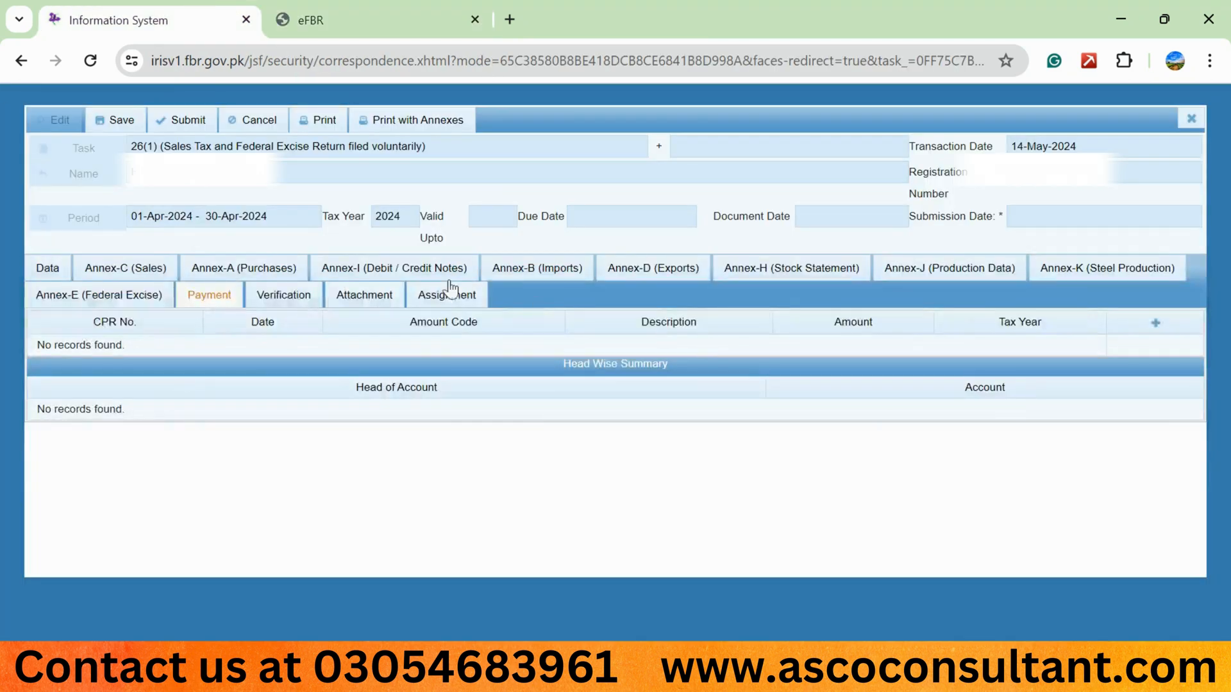
pyautogui.click(53, 268)
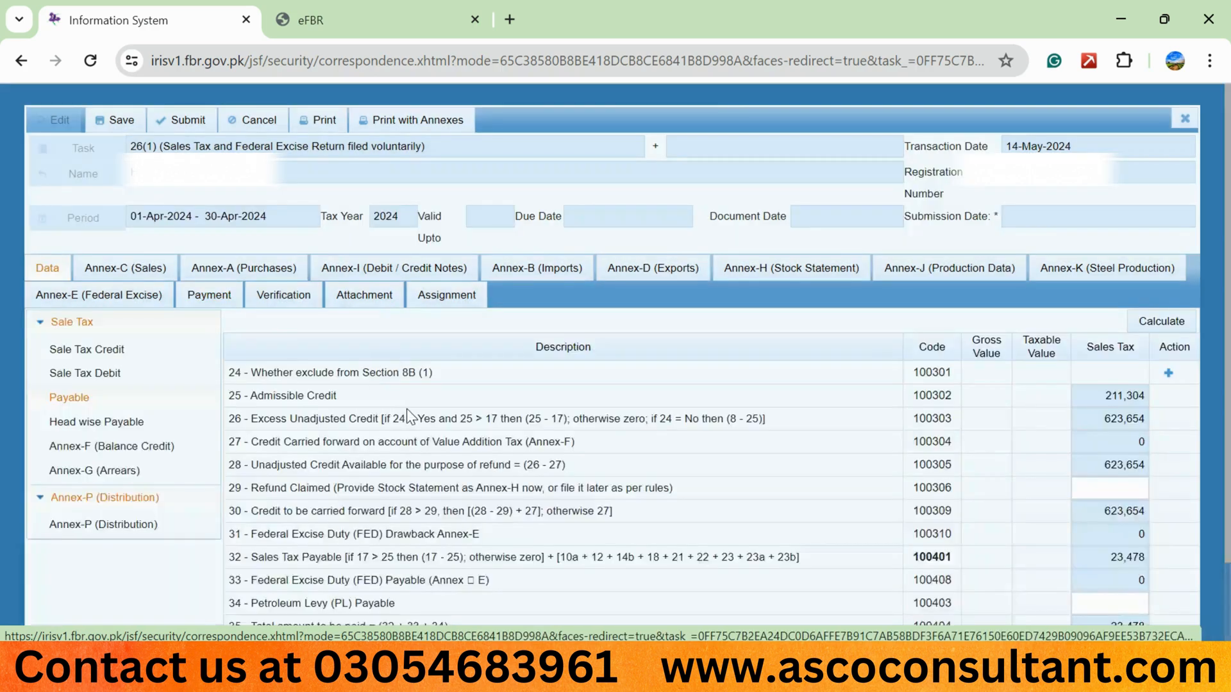
pyautogui.click(1125, 558)
pyautogui.scroll(-2, 1129, 564)
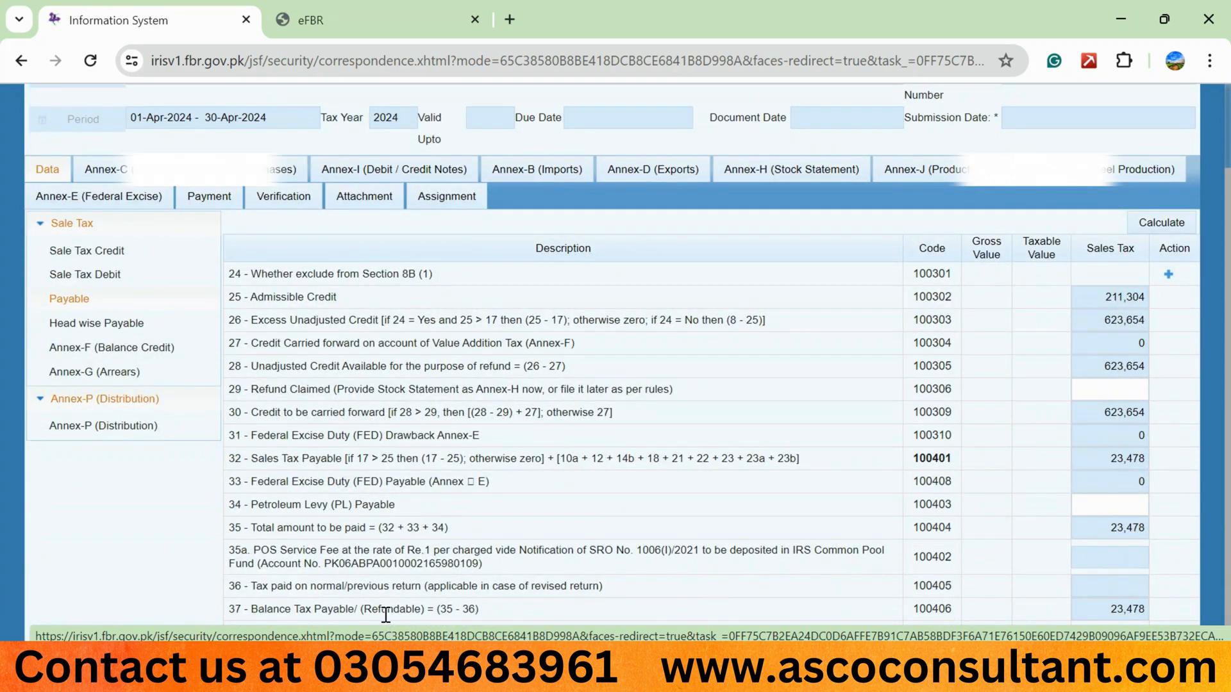
pyautogui.click(424, 5)
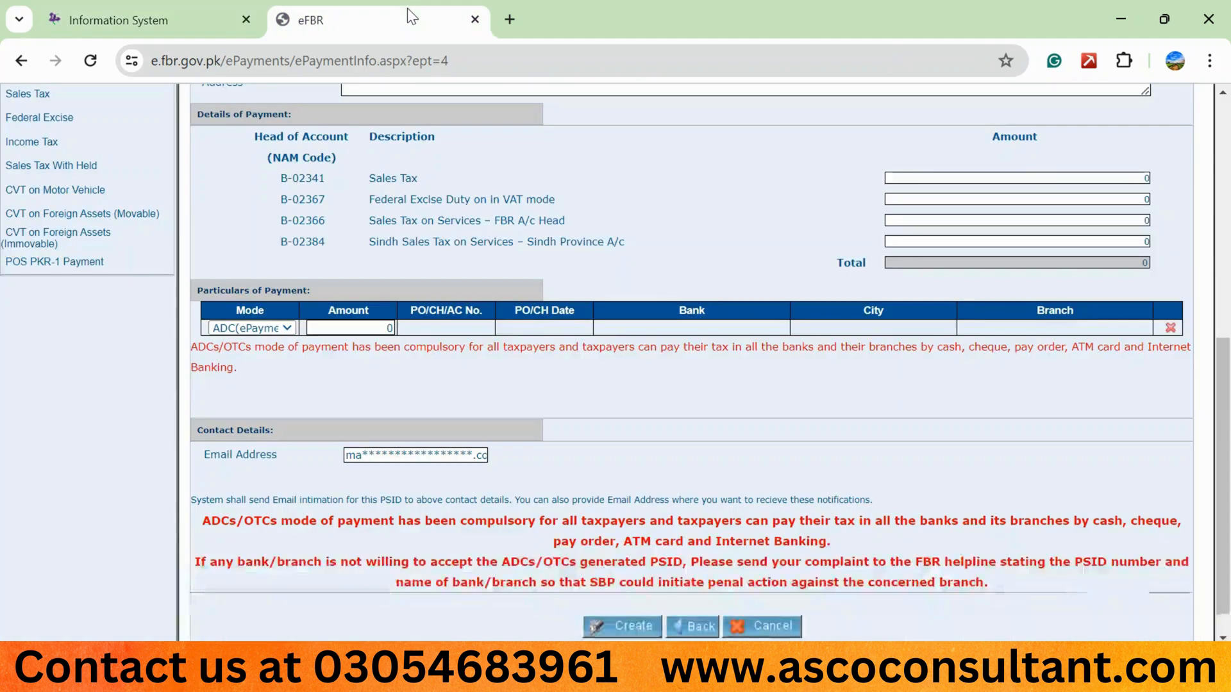
# Enter 23,478 as the Sales Tax head amount and the payment amount, then create and confirm the e-payment slip.
pyautogui.click(1044, 176)
pyautogui.write('23478')
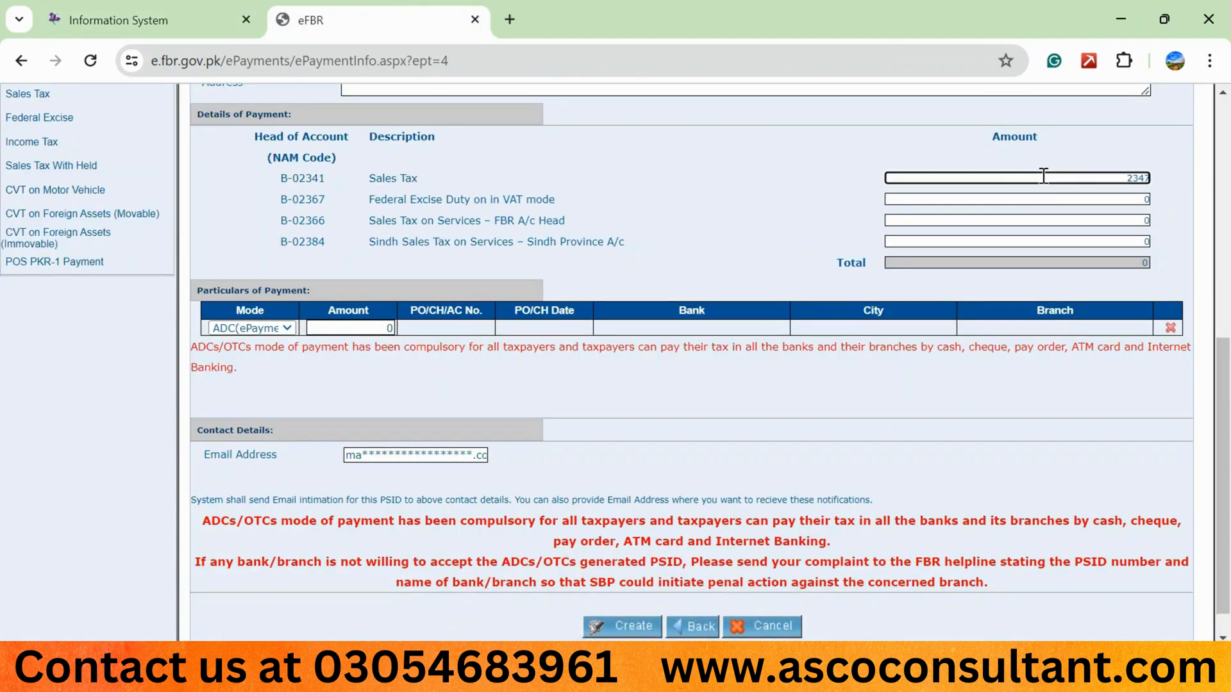
pyautogui.click(726, 214)
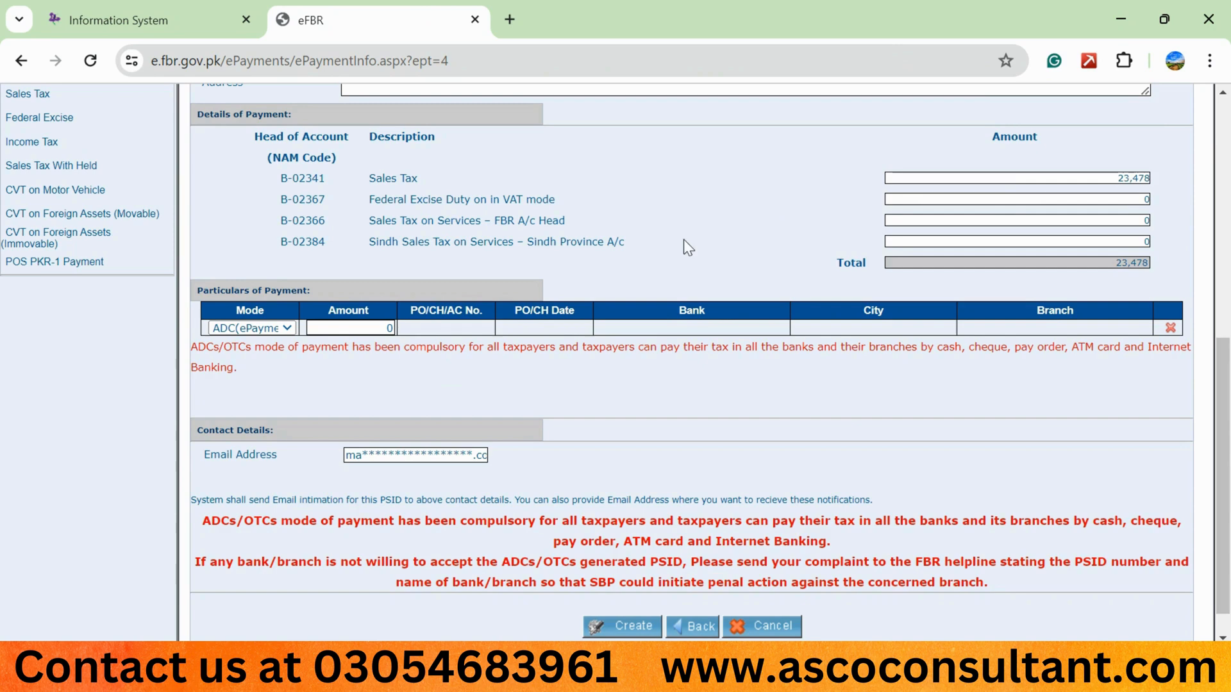
pyautogui.click(366, 327)
pyautogui.write('23,478')
pyautogui.click(632, 627)
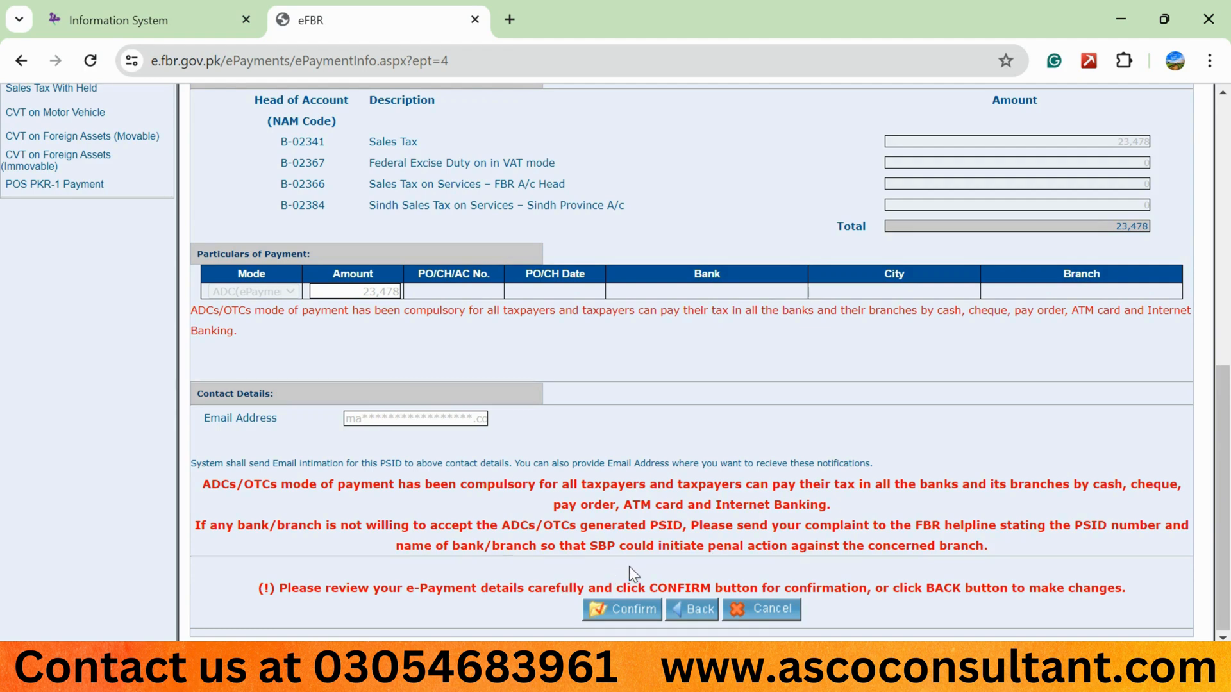
pyautogui.click(635, 609)
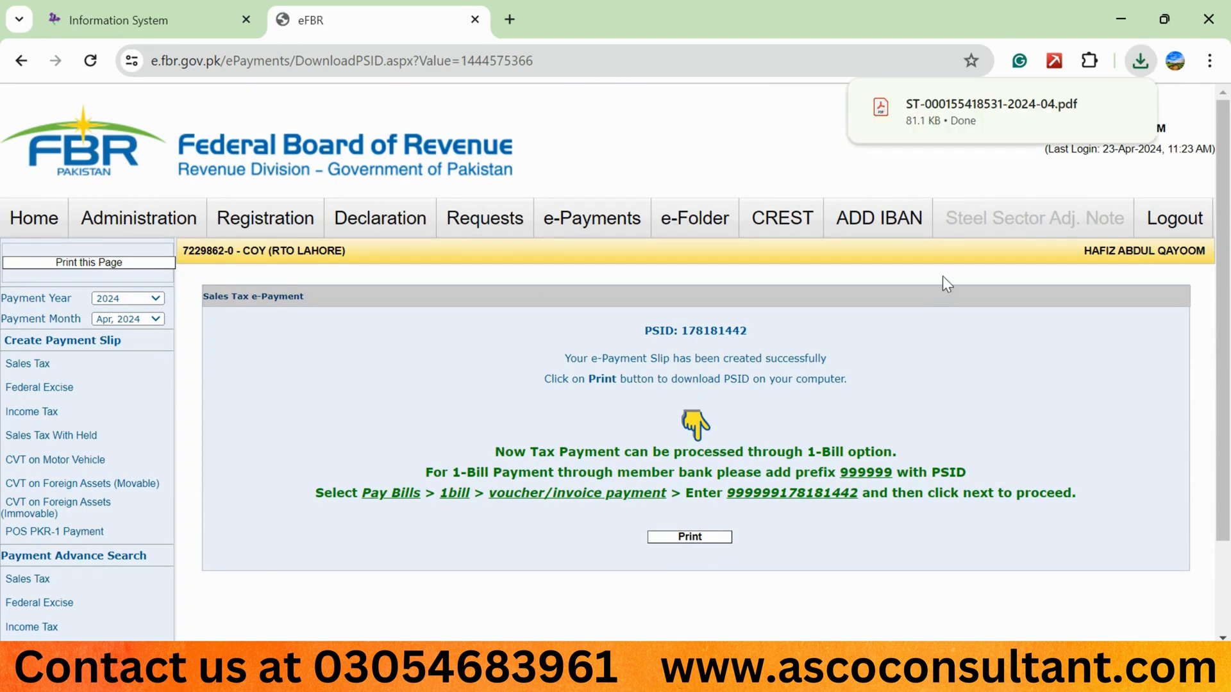
# Open the downloaded sales tax payment challan PDF and select its PSID number.
pyautogui.moveTo(918, 113)
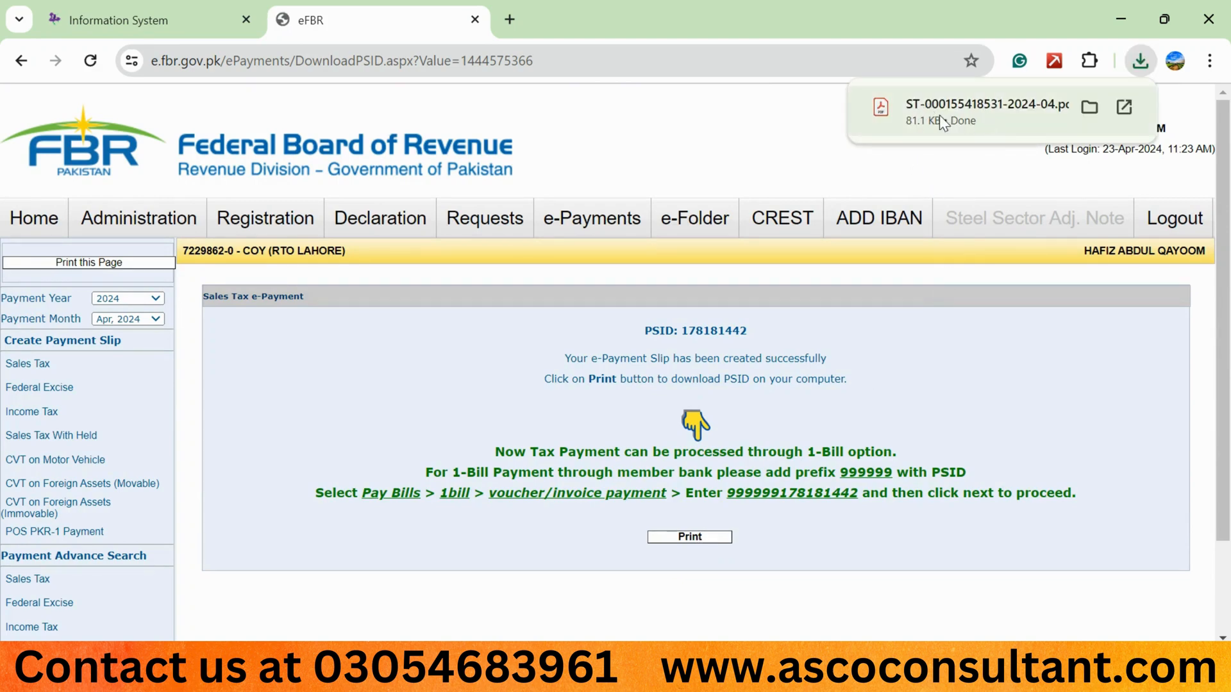
pyautogui.click(940, 114)
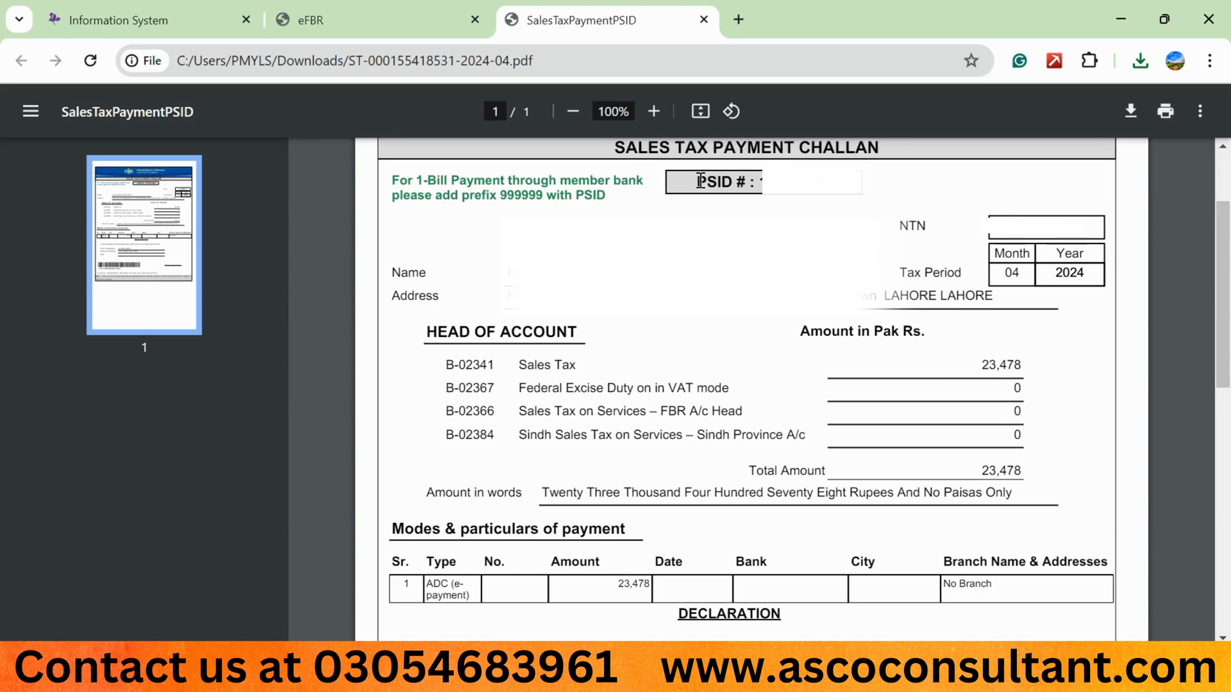
pyautogui.moveTo(695, 183); pyautogui.dragTo(799, 210)
# Search for the new payment CPR in the return's Payment tab, then close the payments dialog.
pyautogui.click(154, 20)
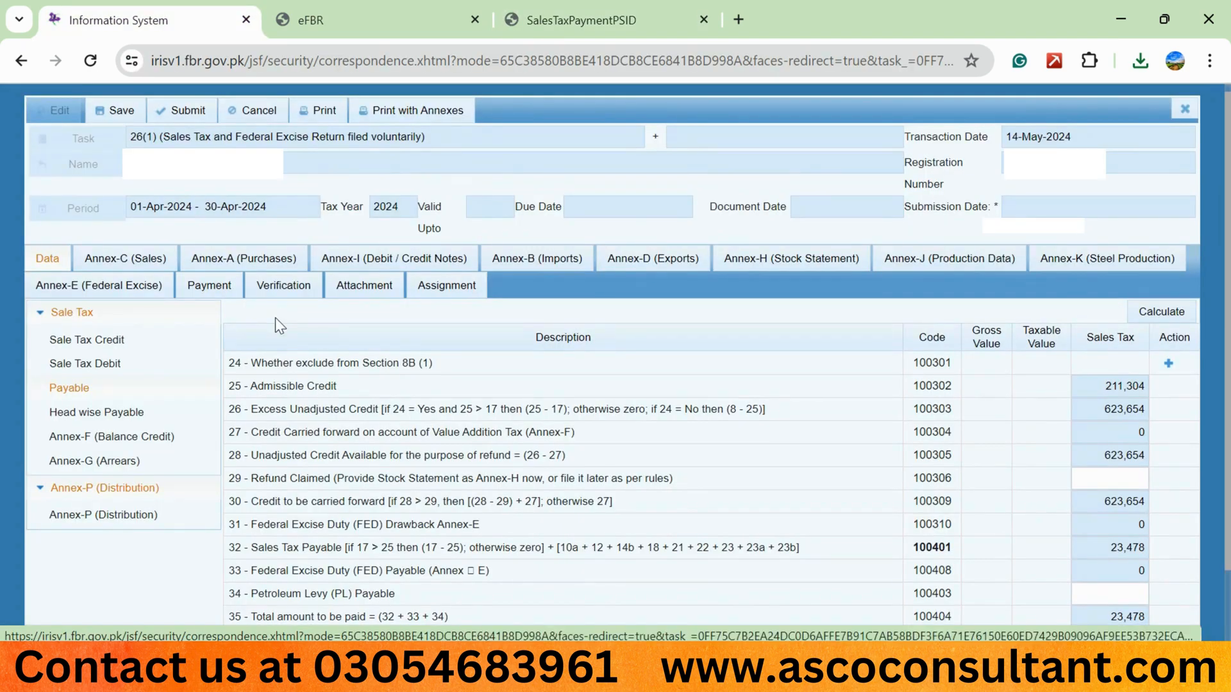
pyautogui.click(234, 290)
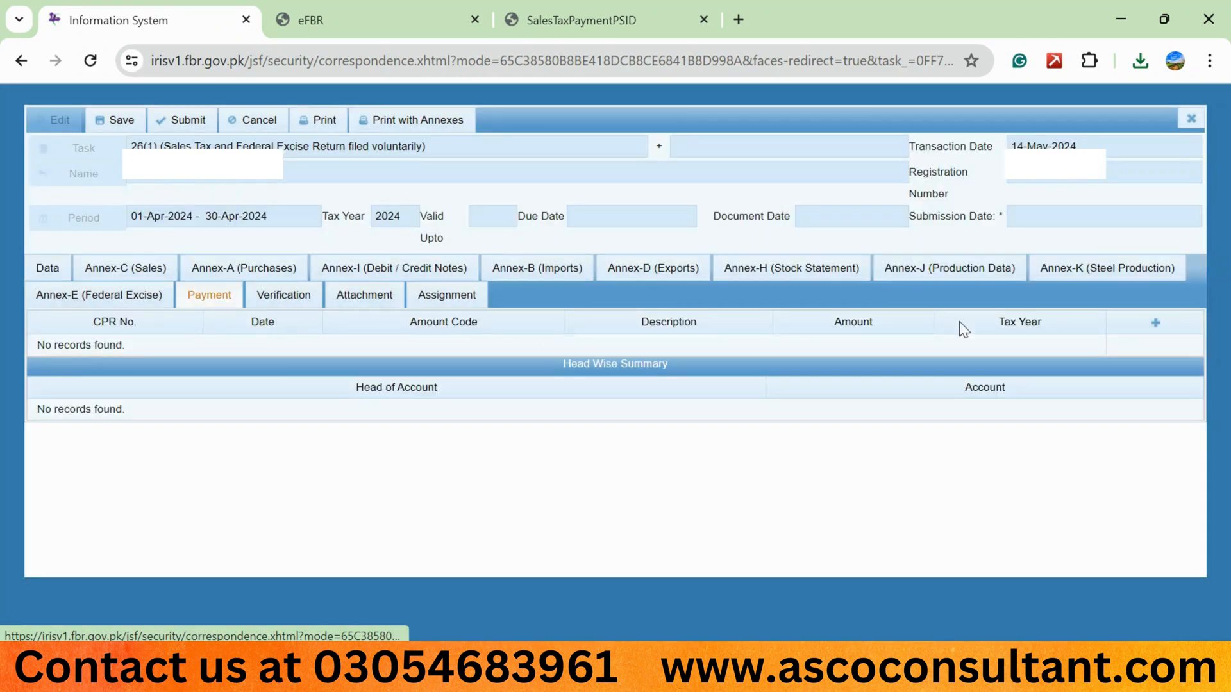
pyautogui.click(1155, 322)
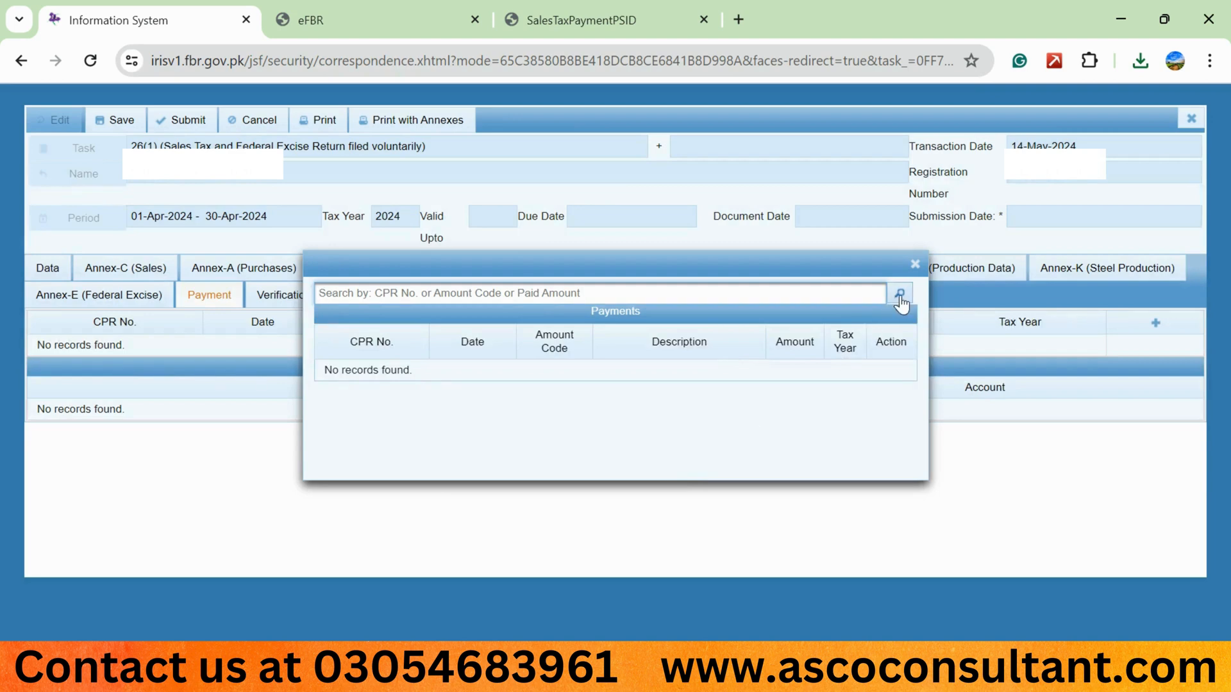
pyautogui.click(899, 293)
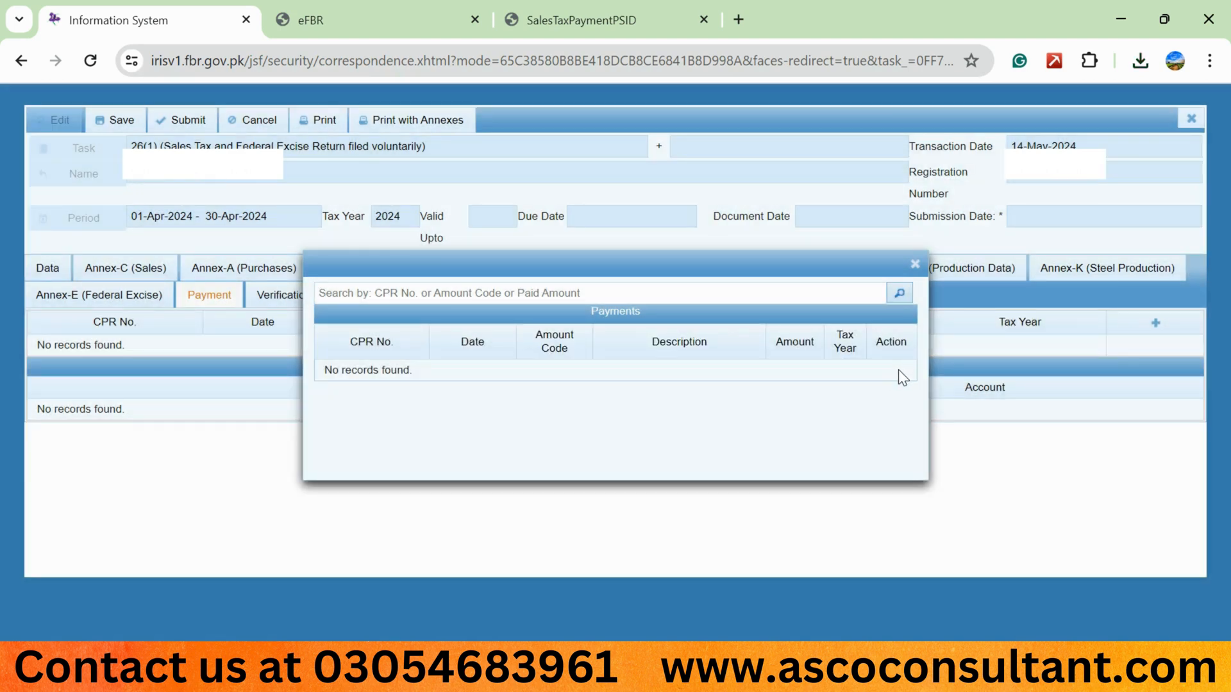
pyautogui.click(916, 265)
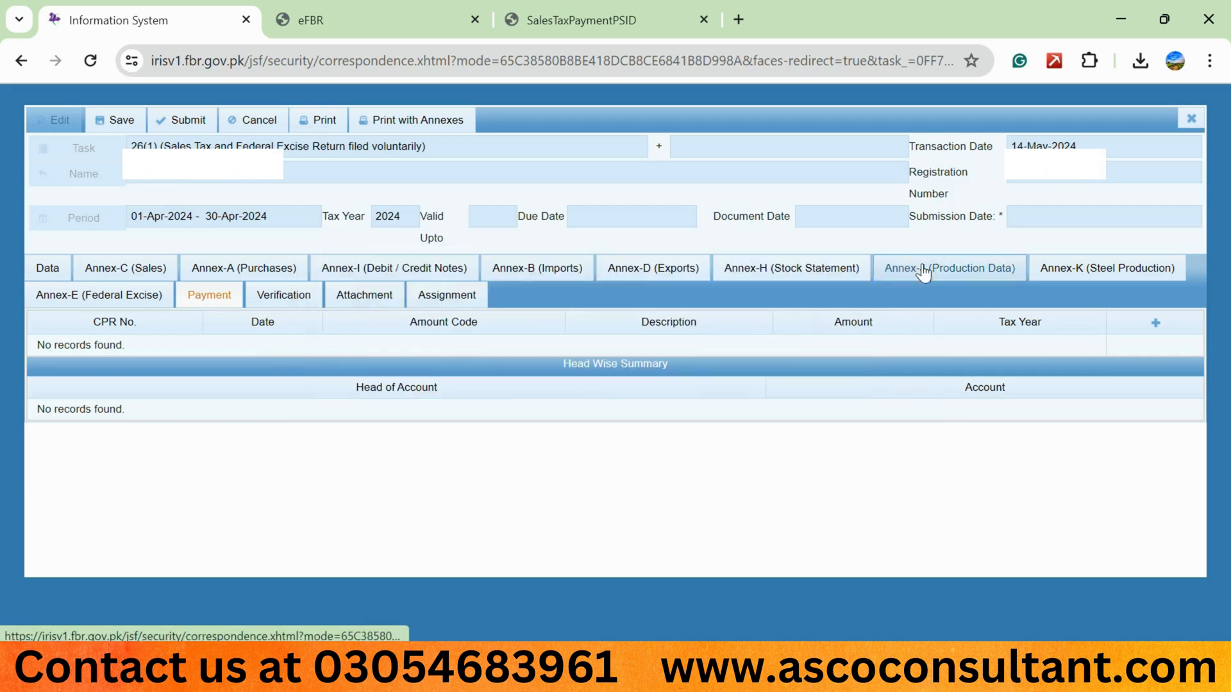
# Recalculate the sales tax return figures on the Data tab.
pyautogui.click(33, 275)
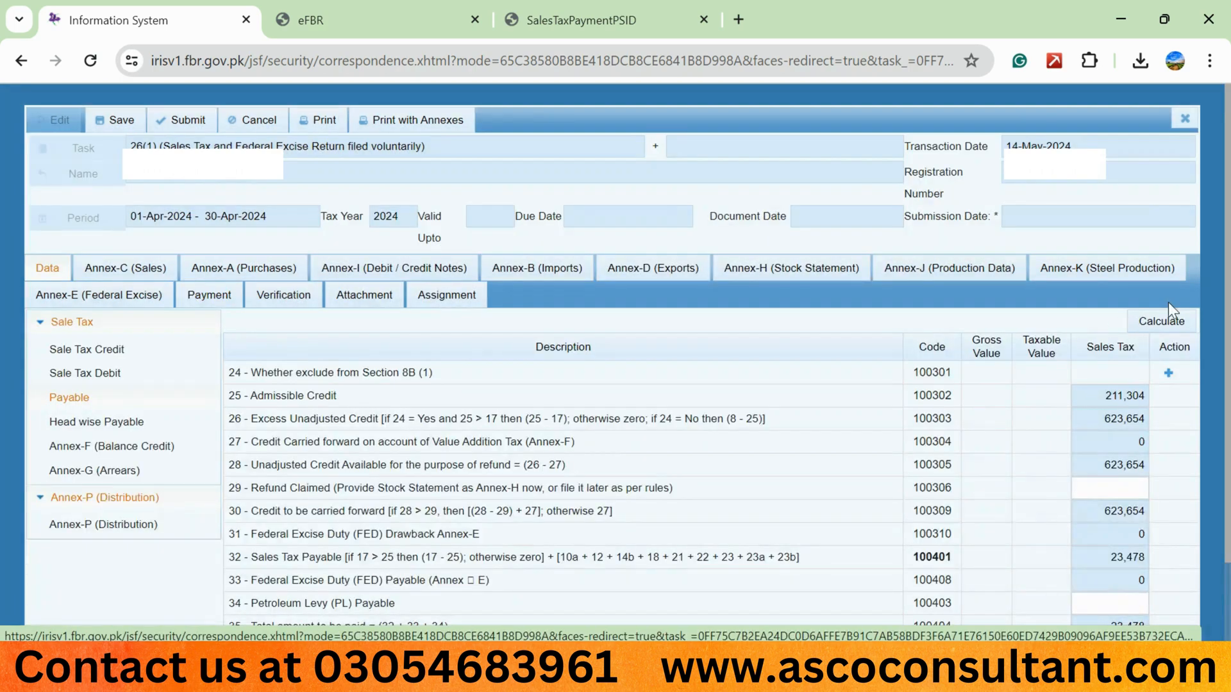
pyautogui.click(1170, 315)
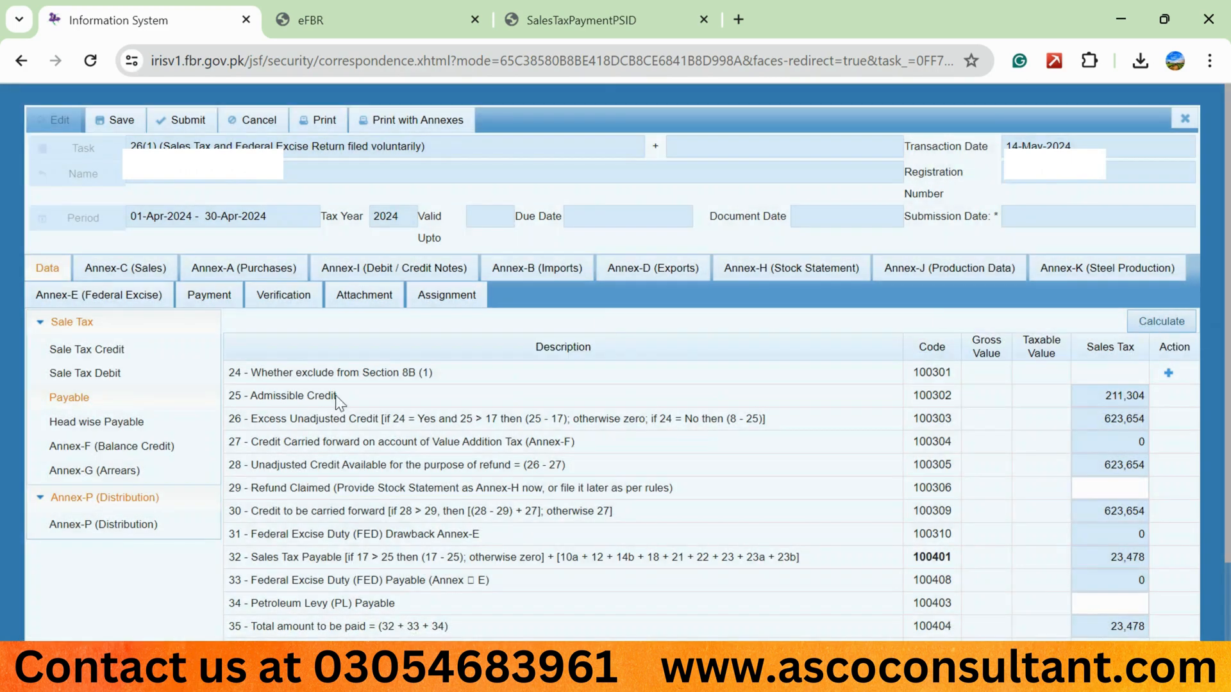